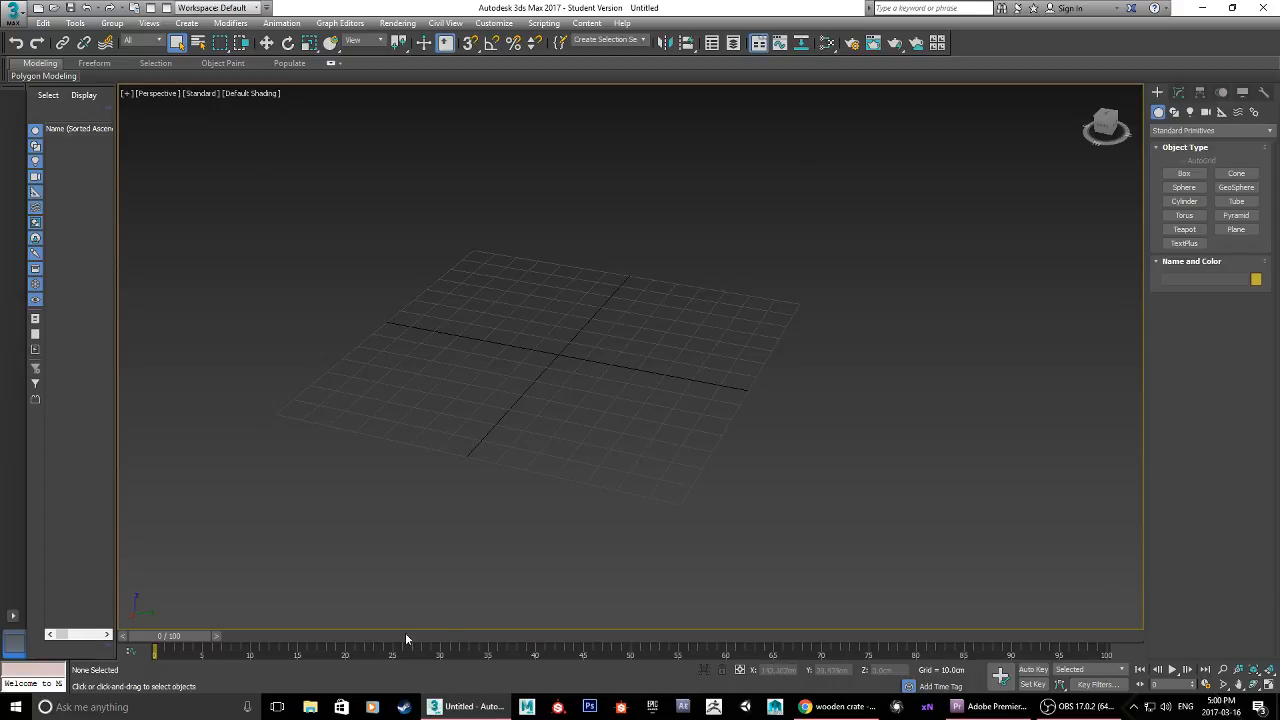
pyautogui.keyDown('alt'); pyautogui.moveTo(580, 358); pyautogui.dragTo(611, 354, button='middle'); pyautogui.keyUp('alt')
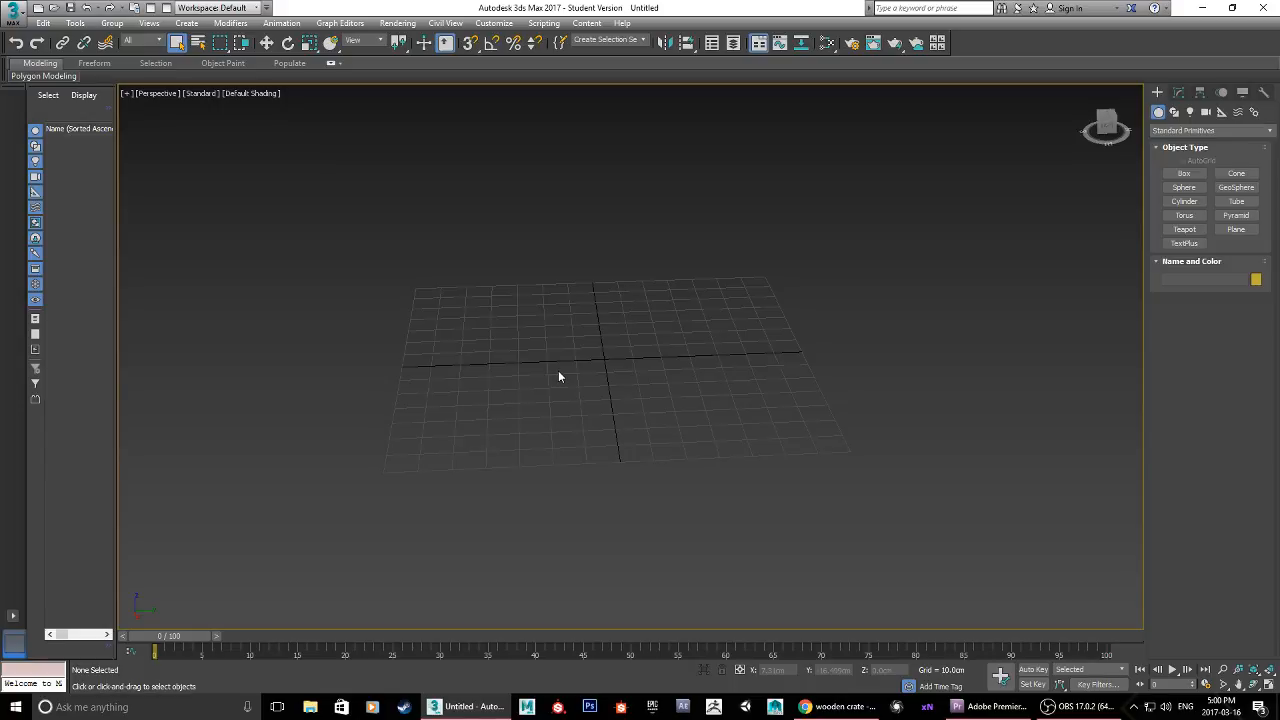
pyautogui.keyDown('alt'); pyautogui.moveTo(603, 391); pyautogui.dragTo(564, 404, button='middle'); pyautogui.keyUp('alt')
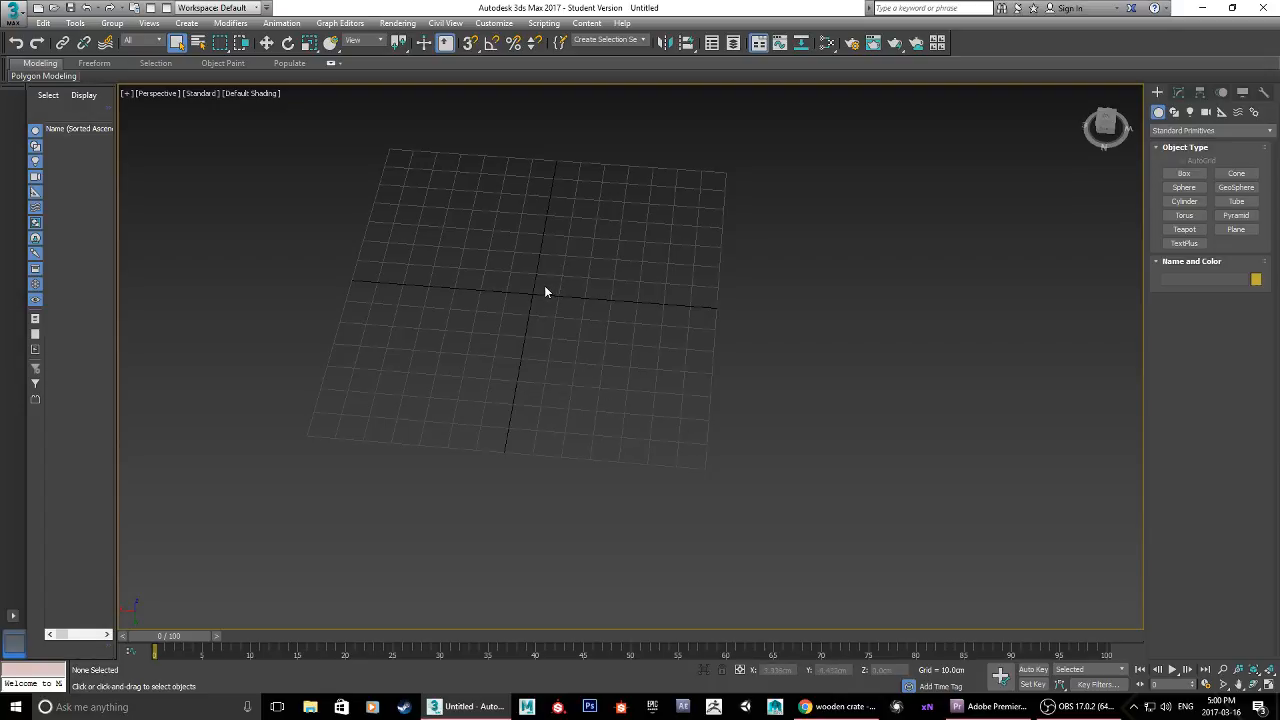
pyautogui.moveTo(544, 285); pyautogui.dragTo(614, 329, button='middle')
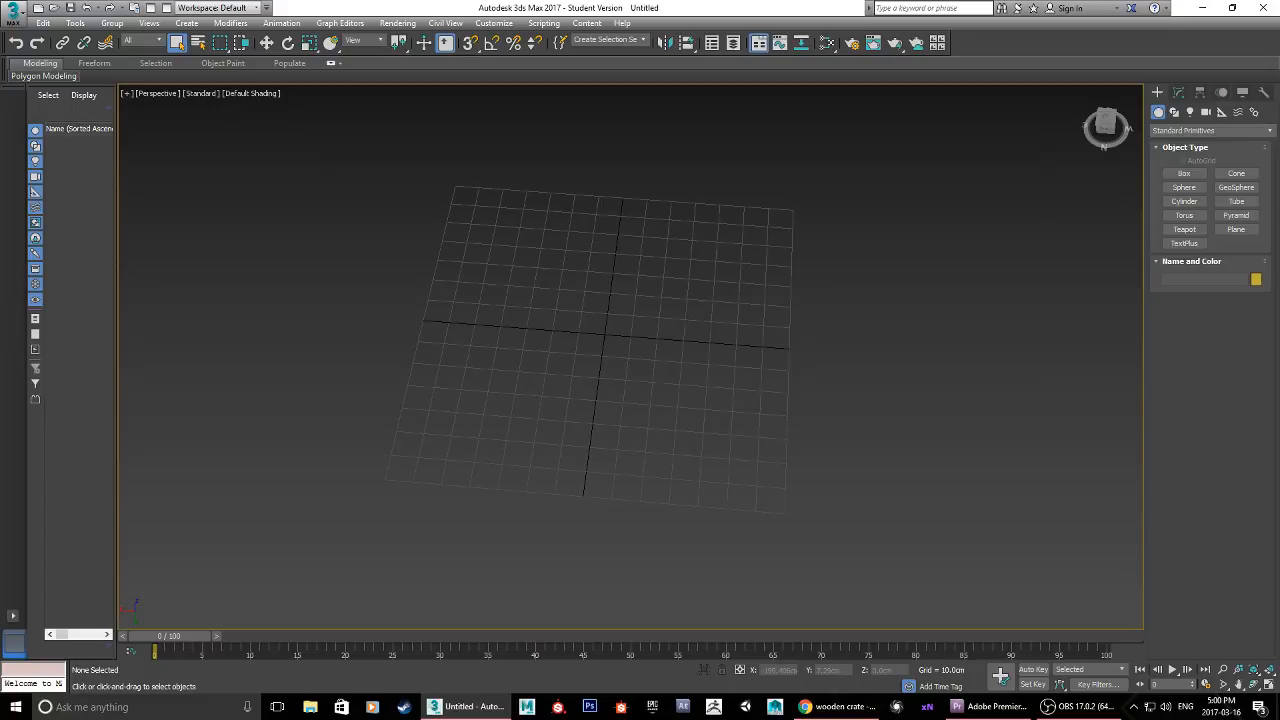
# Step: Switch to Chrome, open the wooden crate reference image on its own page, and return to 3ds Max
pyautogui.click(838, 706)
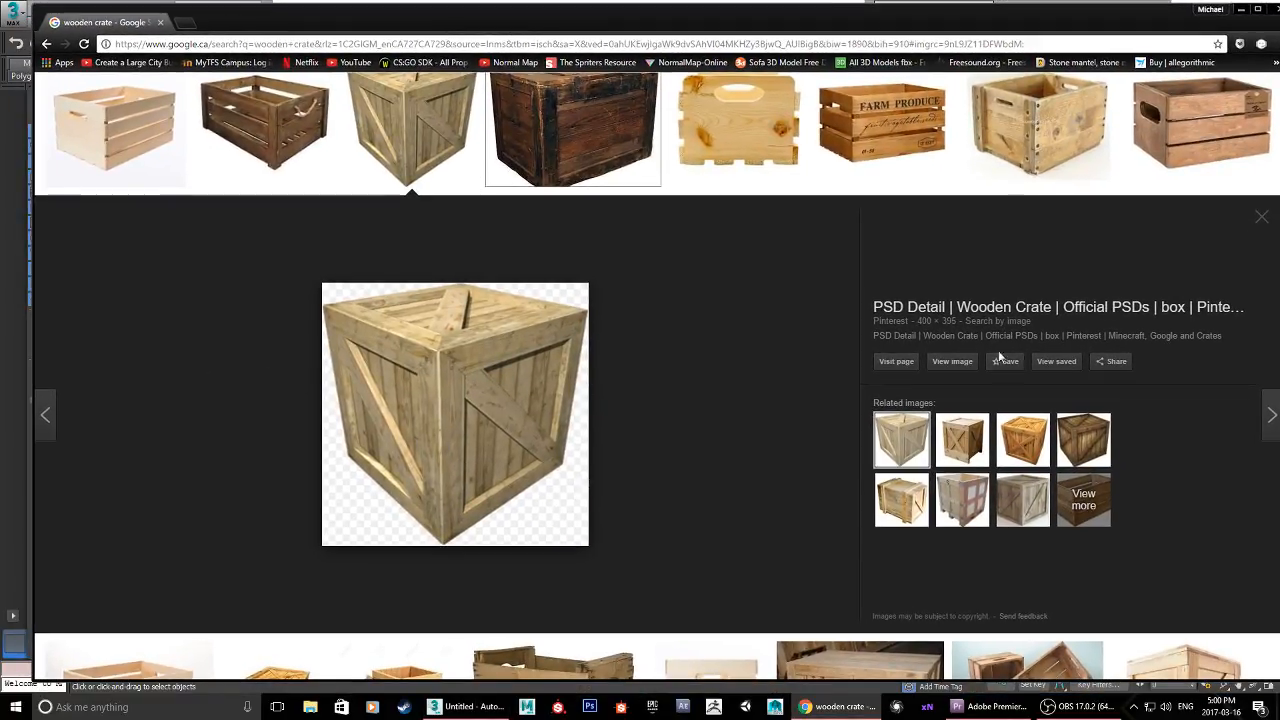
pyautogui.click(948, 363)
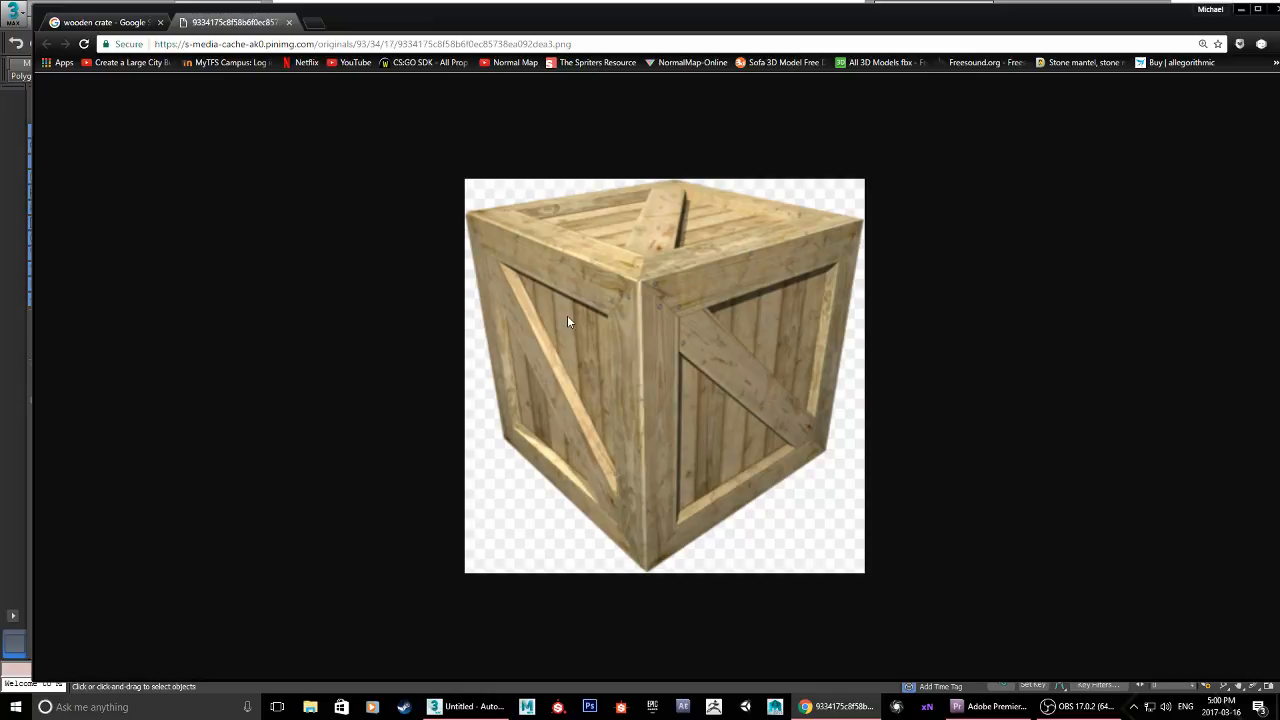
pyautogui.click(1243, 12)
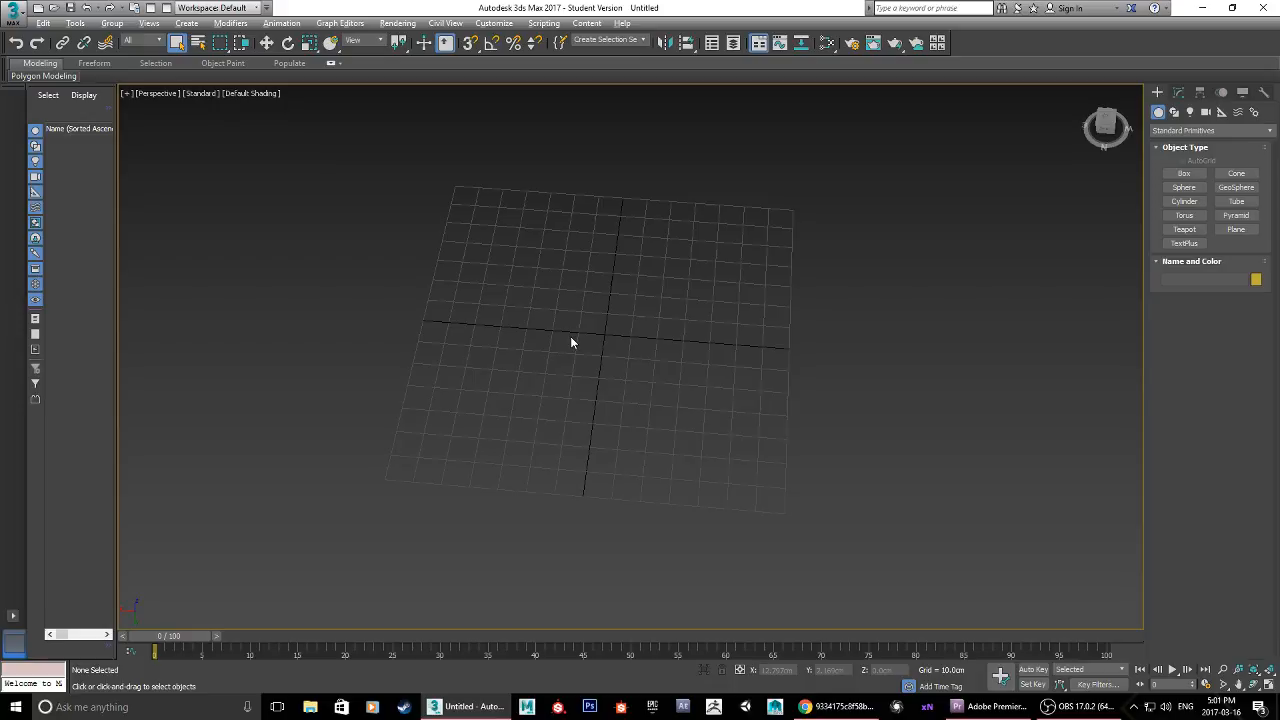
pyautogui.hotkey('alt', 'w')
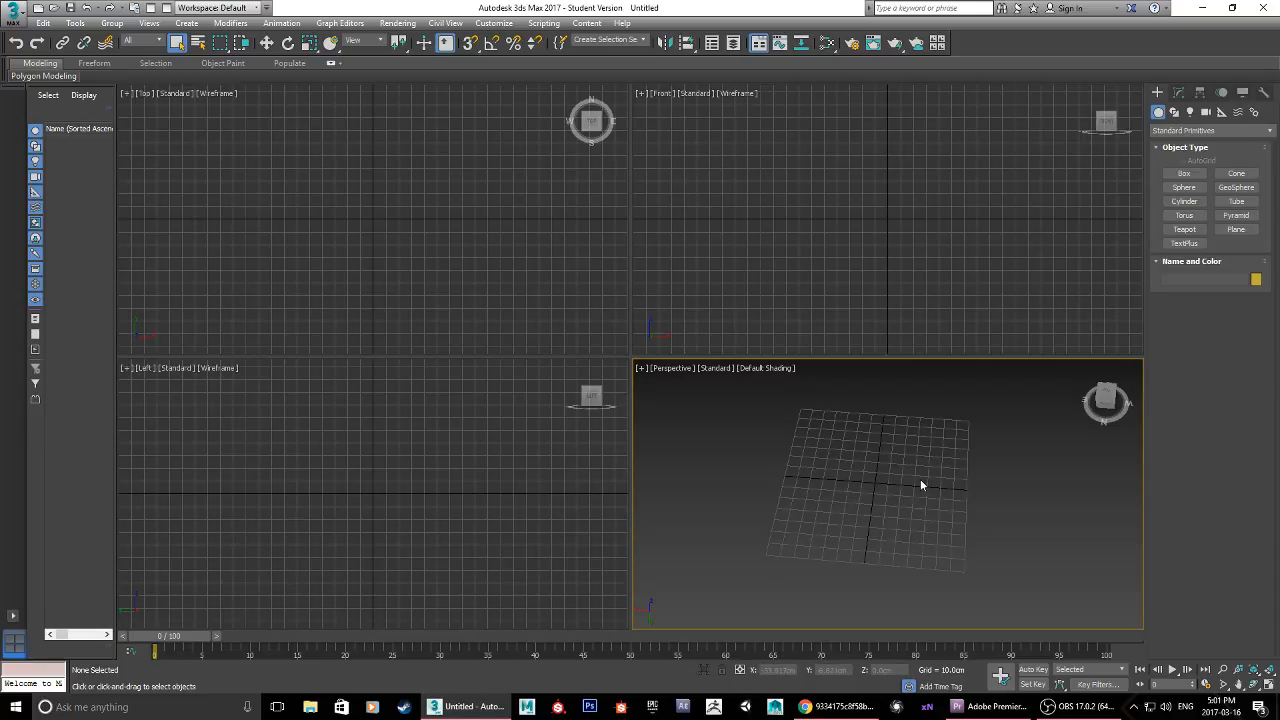
pyautogui.hotkey('alt', 'w')
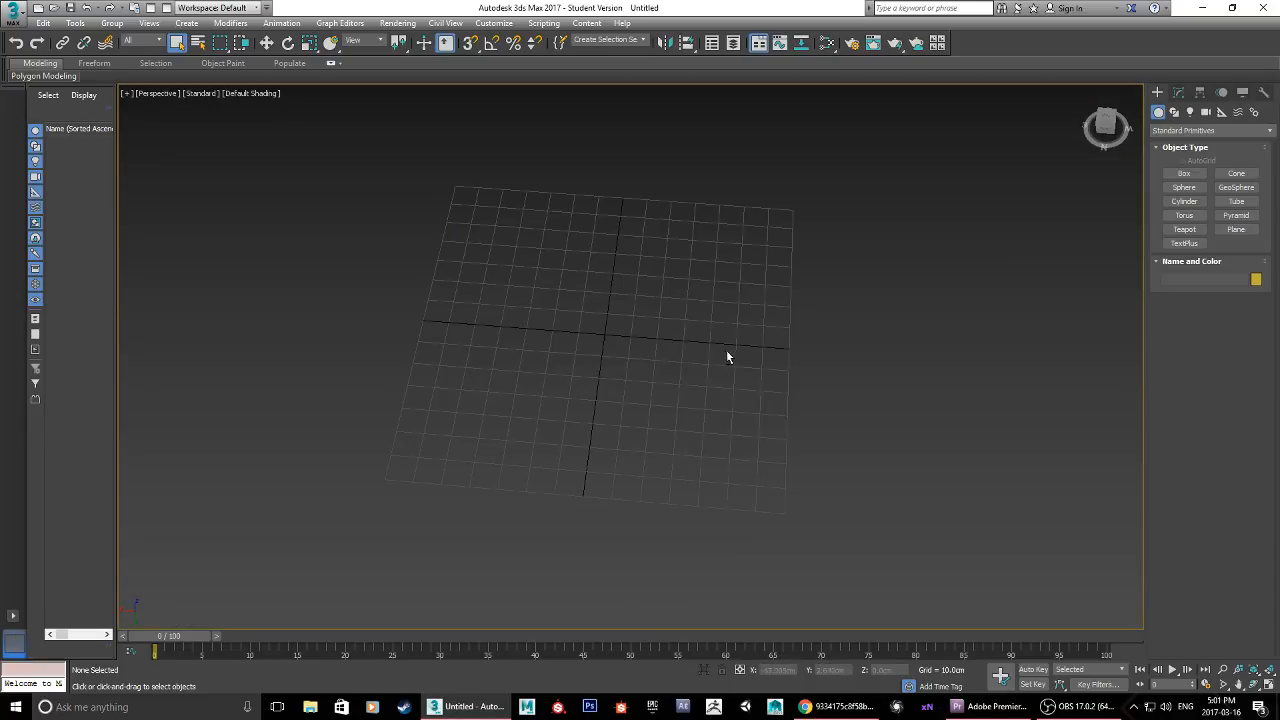
pyautogui.keyDown('alt'); pyautogui.moveTo(727, 357); pyautogui.dragTo(723, 357, button='middle'); pyautogui.keyUp('alt')
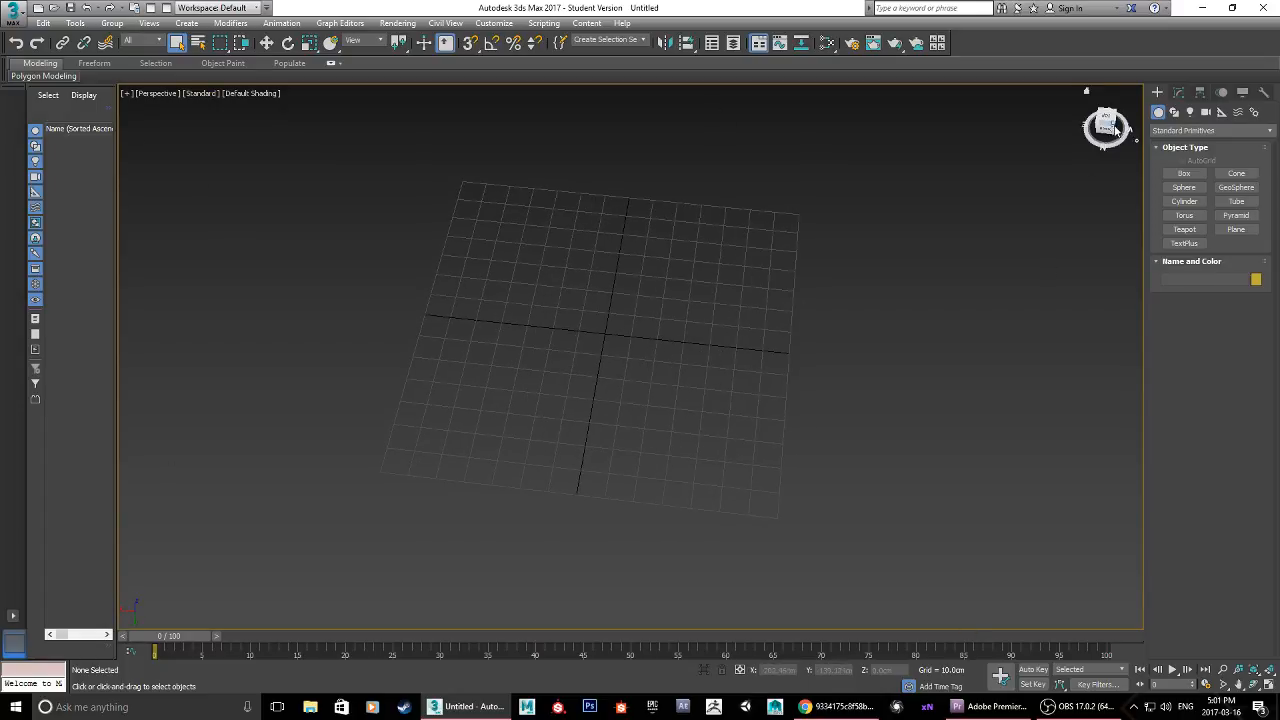
pyautogui.moveTo(1106, 128); pyautogui.dragTo(1114, 122)
pyautogui.moveTo(636, 362); pyautogui.dragTo(717, 313)
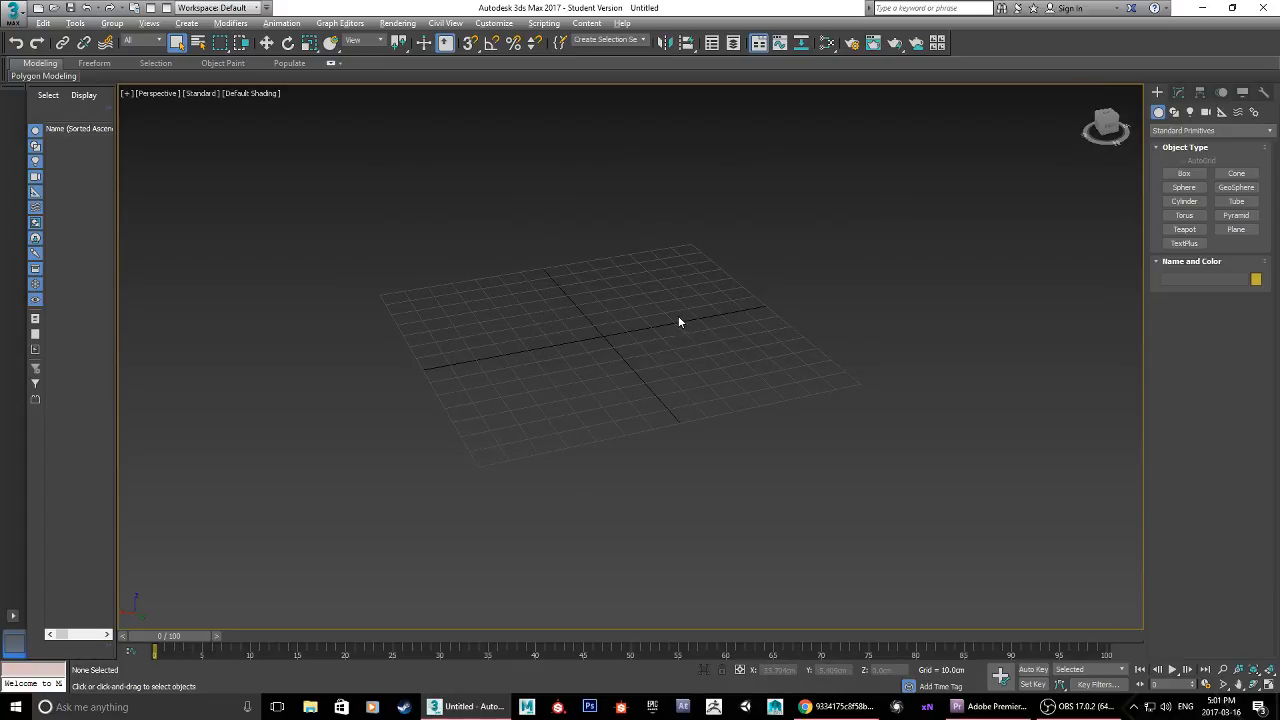
pyautogui.keyDown('alt'); pyautogui.moveTo(758, 314); pyautogui.dragTo(629, 322, button='middle'); pyautogui.keyUp('alt')
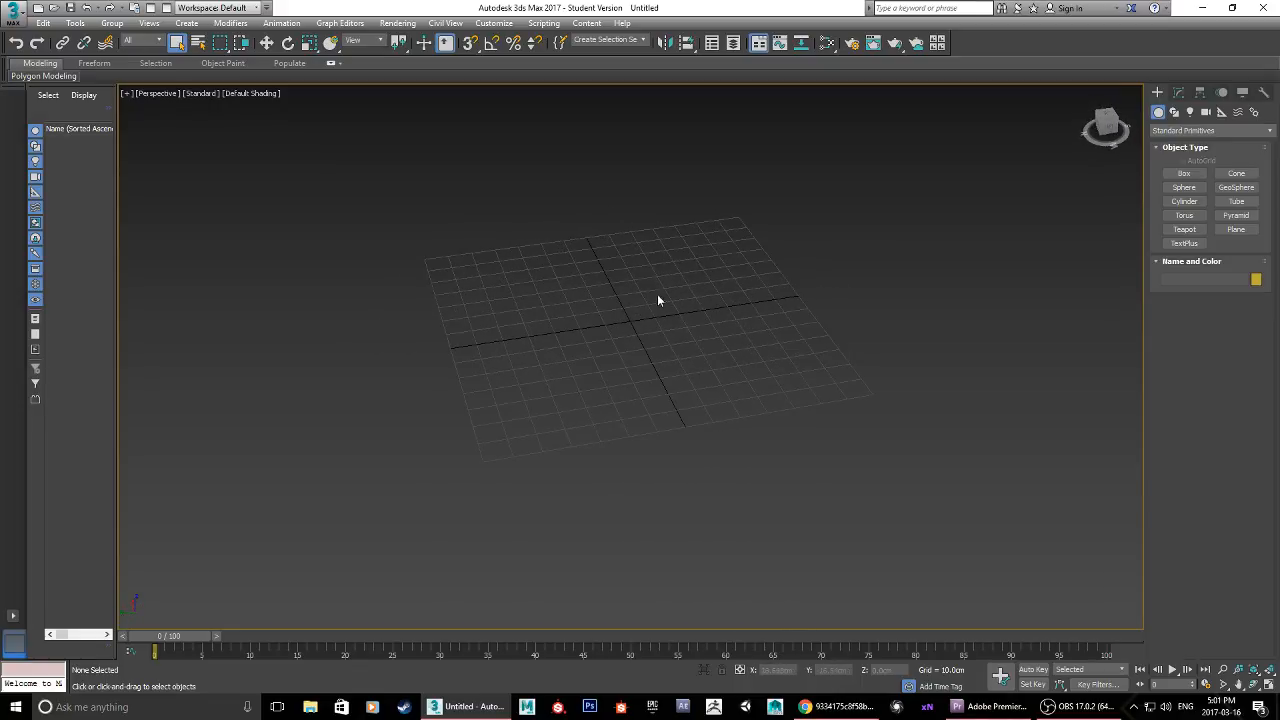
pyautogui.moveTo(629, 254); pyautogui.dragTo(531, 290, button='middle')
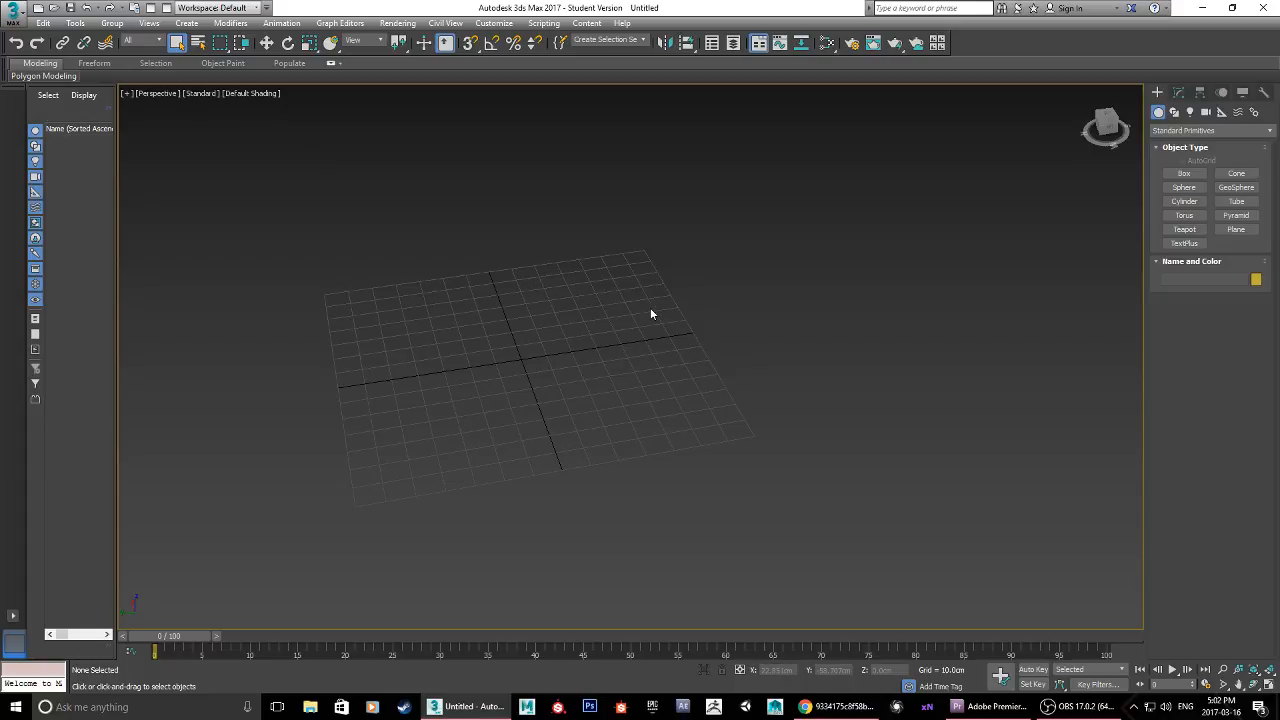
pyautogui.click(1175, 113)
pyautogui.click(1190, 112)
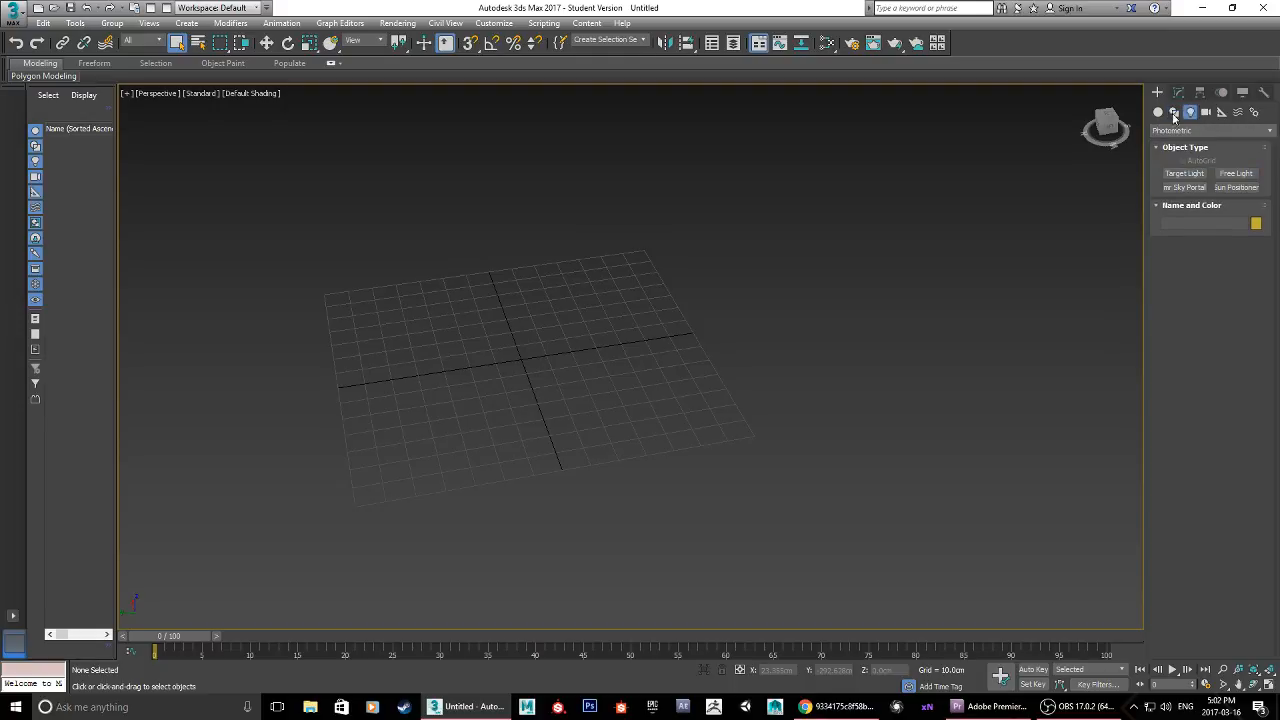
pyautogui.click(1159, 113)
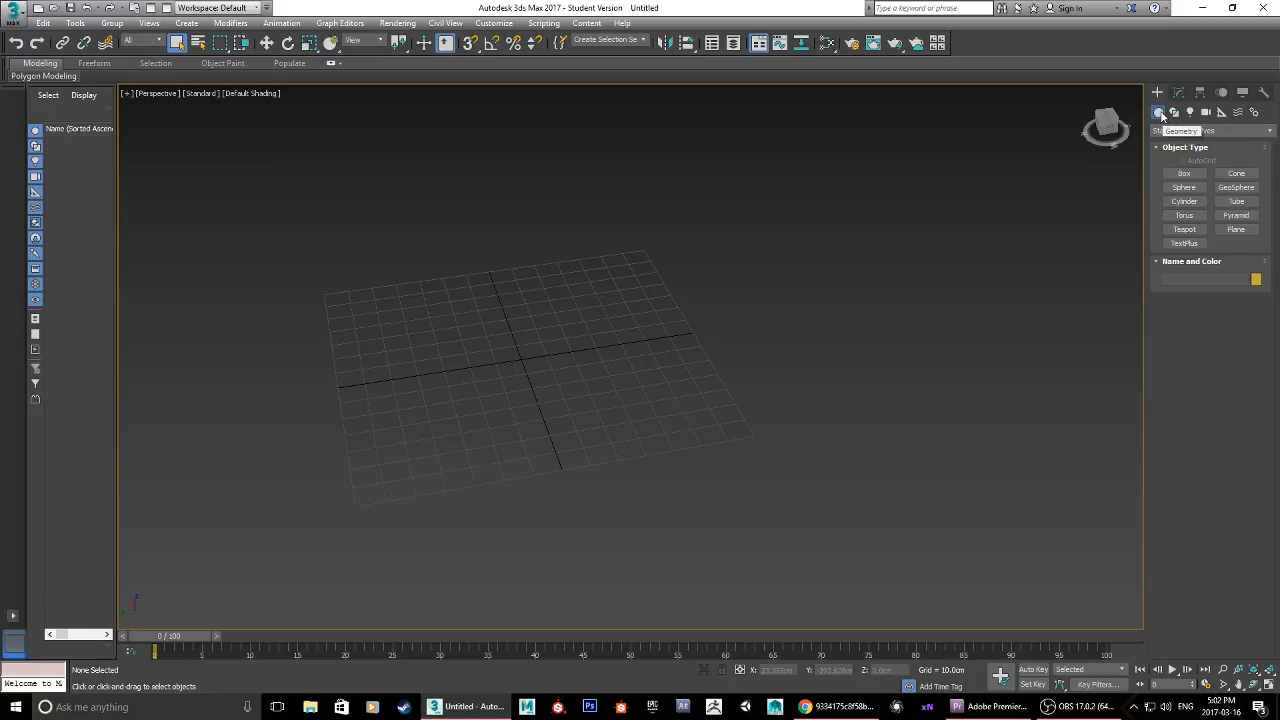
# Step: Create a box primitive over the centre of the grid, about 70 cm long, 78 cm wide and 80 cm high
pyautogui.click(1186, 174)
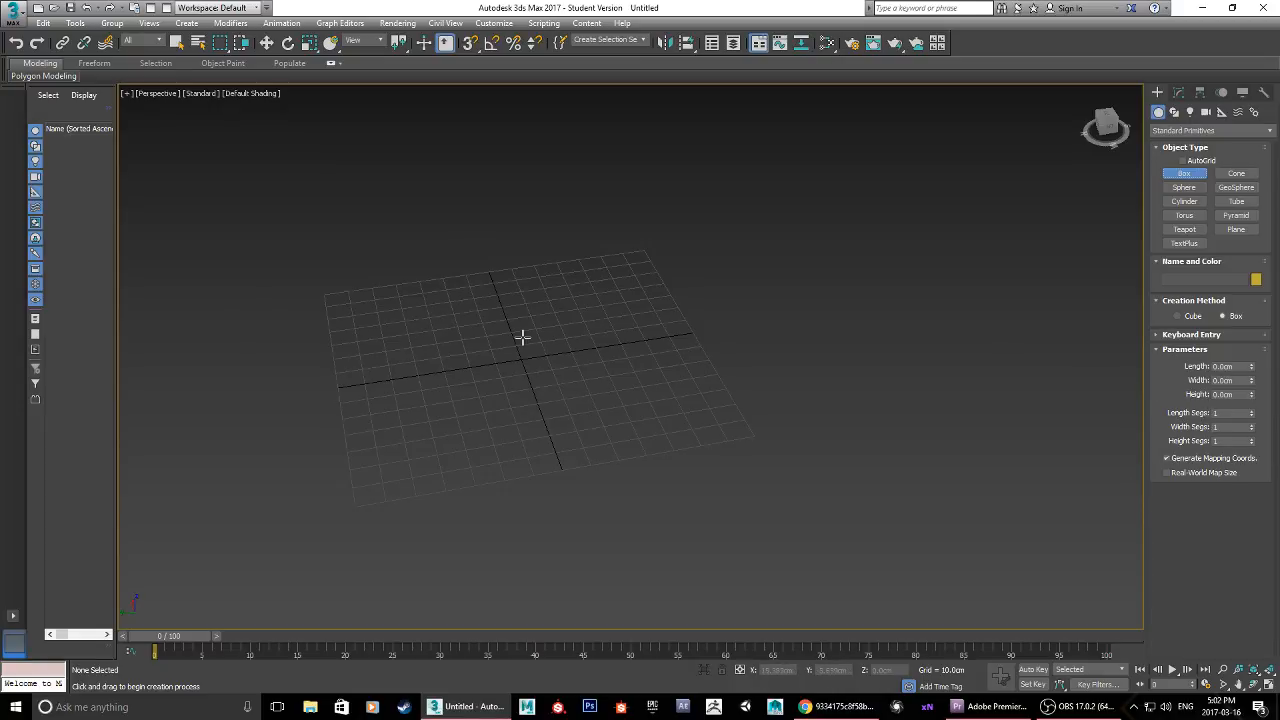
pyautogui.click(429, 316)
pyautogui.moveTo(429, 316); pyautogui.dragTo(648, 399)
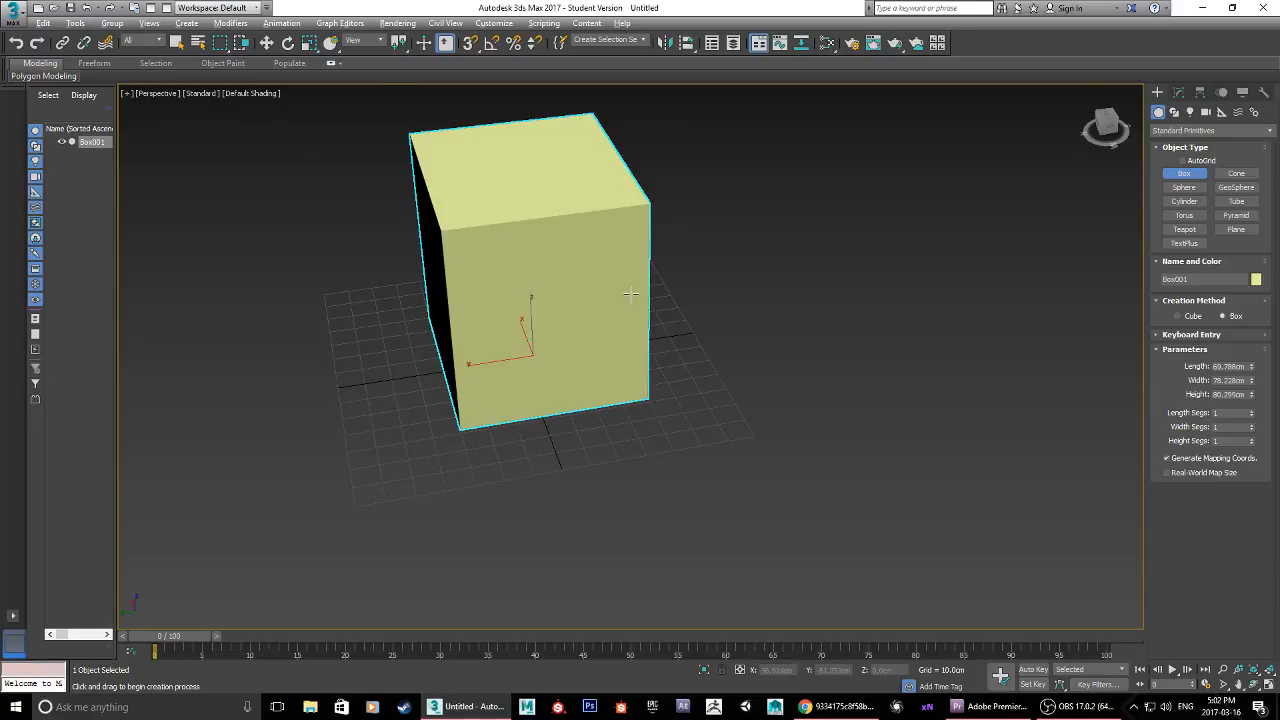
# Step: Check the crate reference in Chrome, return to 3ds Max, and set the box's length, width and height to 100 cm each
pyautogui.keyDown('alt'); pyautogui.moveTo(629, 289); pyautogui.dragTo(592, 277, button='middle'); pyautogui.keyUp('alt')
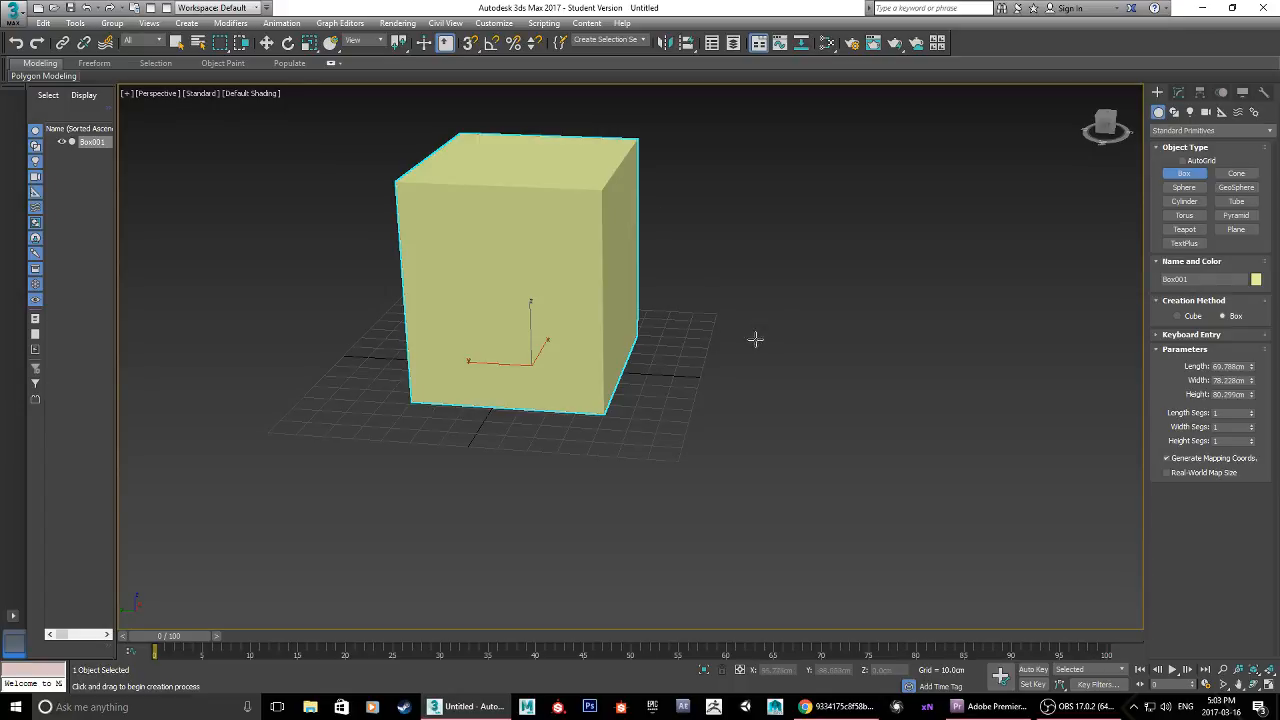
pyautogui.click(838, 707)
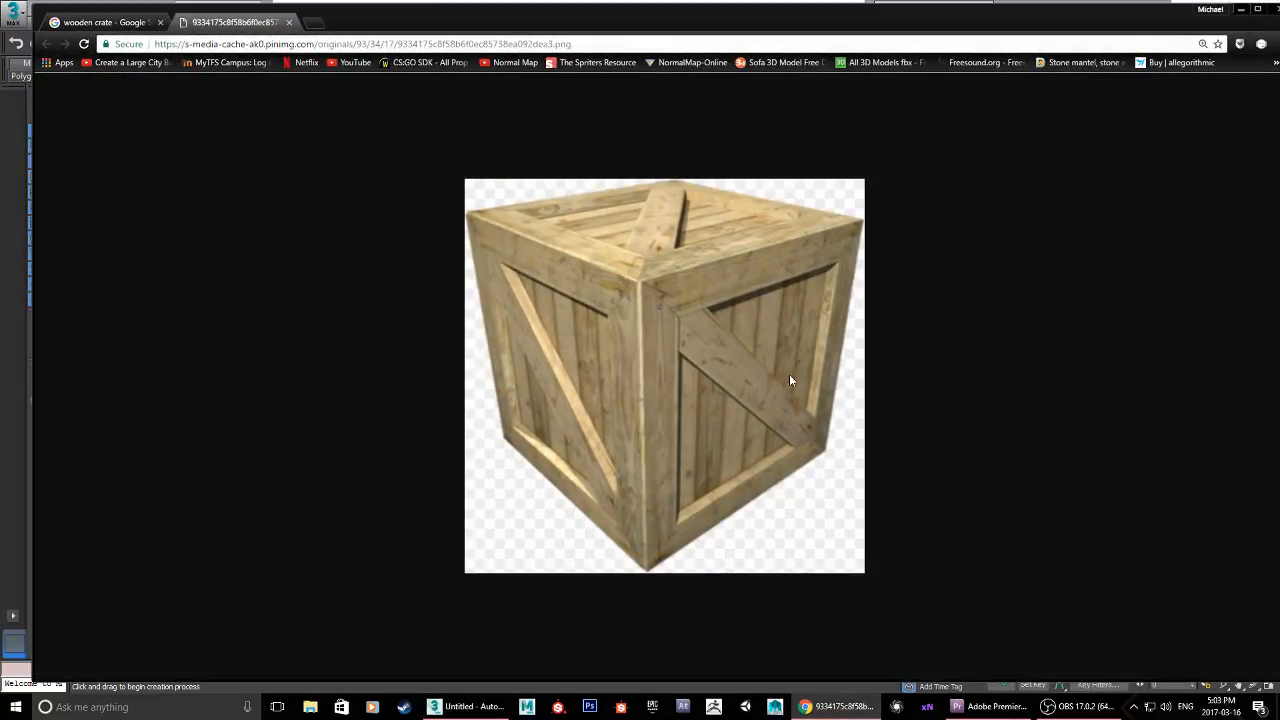
pyautogui.click(1241, 9)
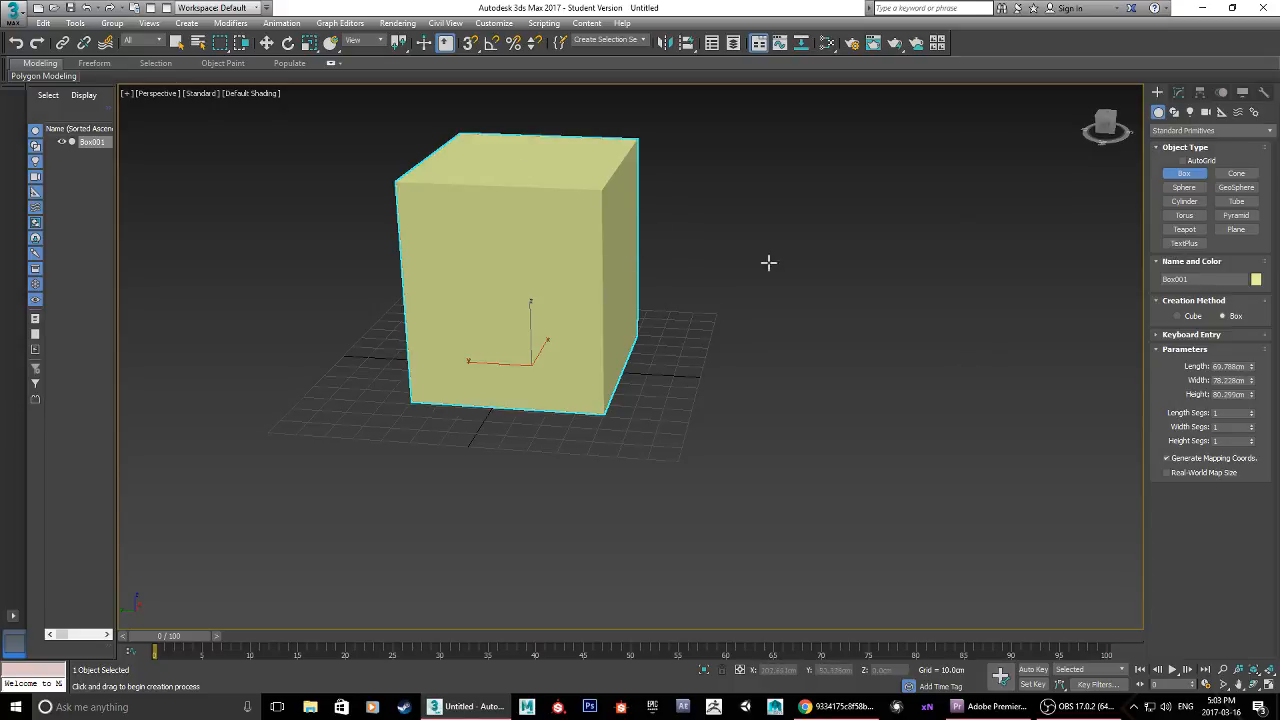
pyautogui.click(1220, 366)
pyautogui.press('BackSpace')
pyautogui.write('100')
pyautogui.press('Tab')
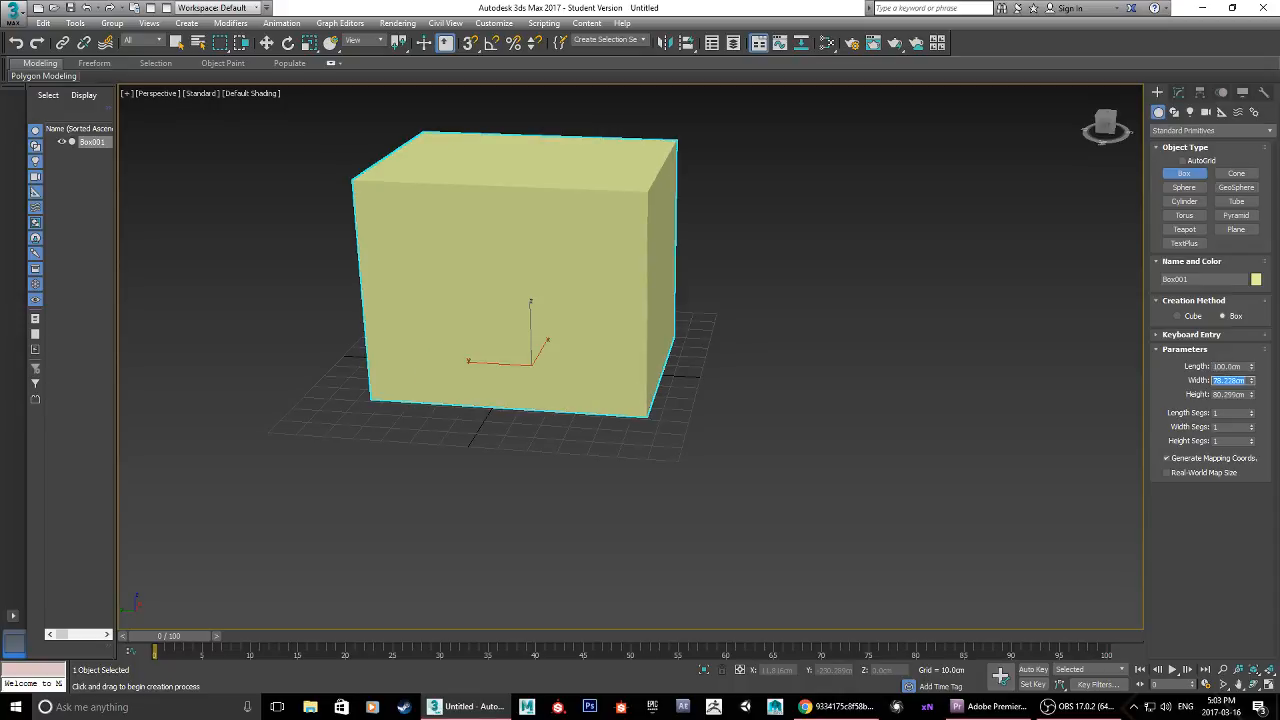
pyautogui.write('100')
pyautogui.press('Tab')
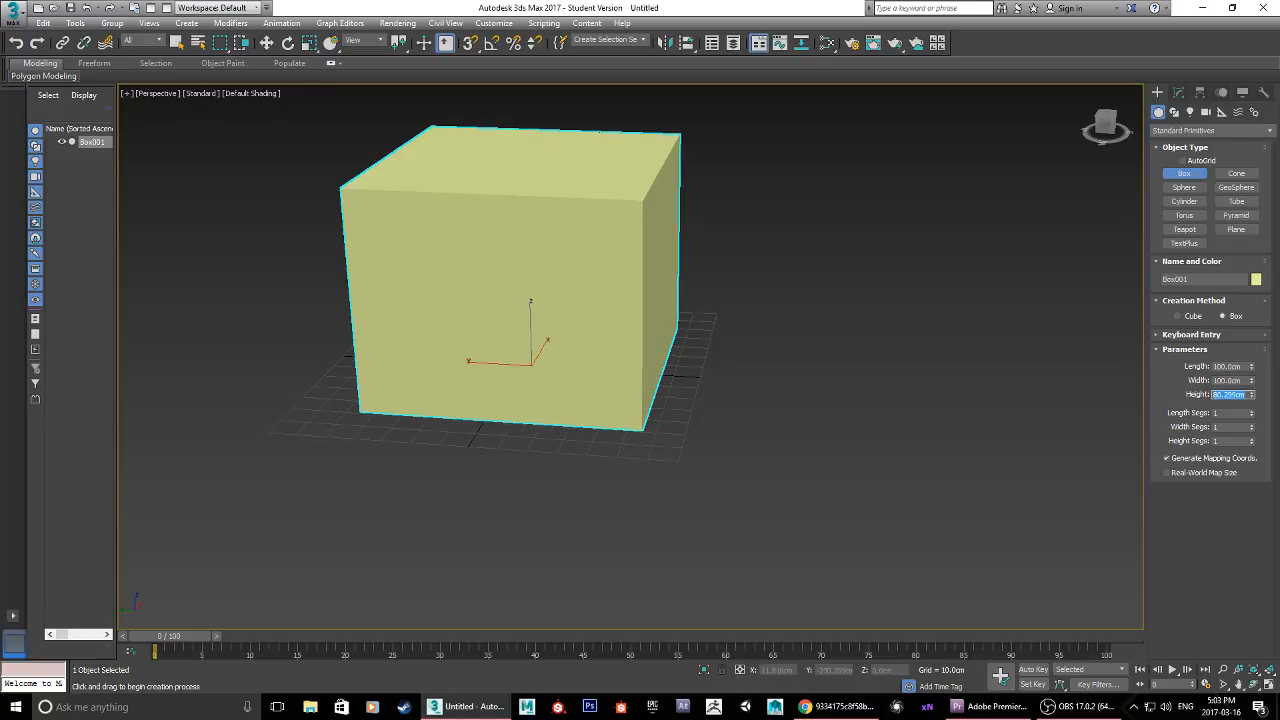
pyautogui.write('100')
pyautogui.press('Return')
# Step: Finish box creation and convert the box to an Editable Poly
pyautogui.keyDown('alt'); pyautogui.moveTo(848, 338); pyautogui.dragTo(650, 260, button='middle'); pyautogui.keyUp('alt')
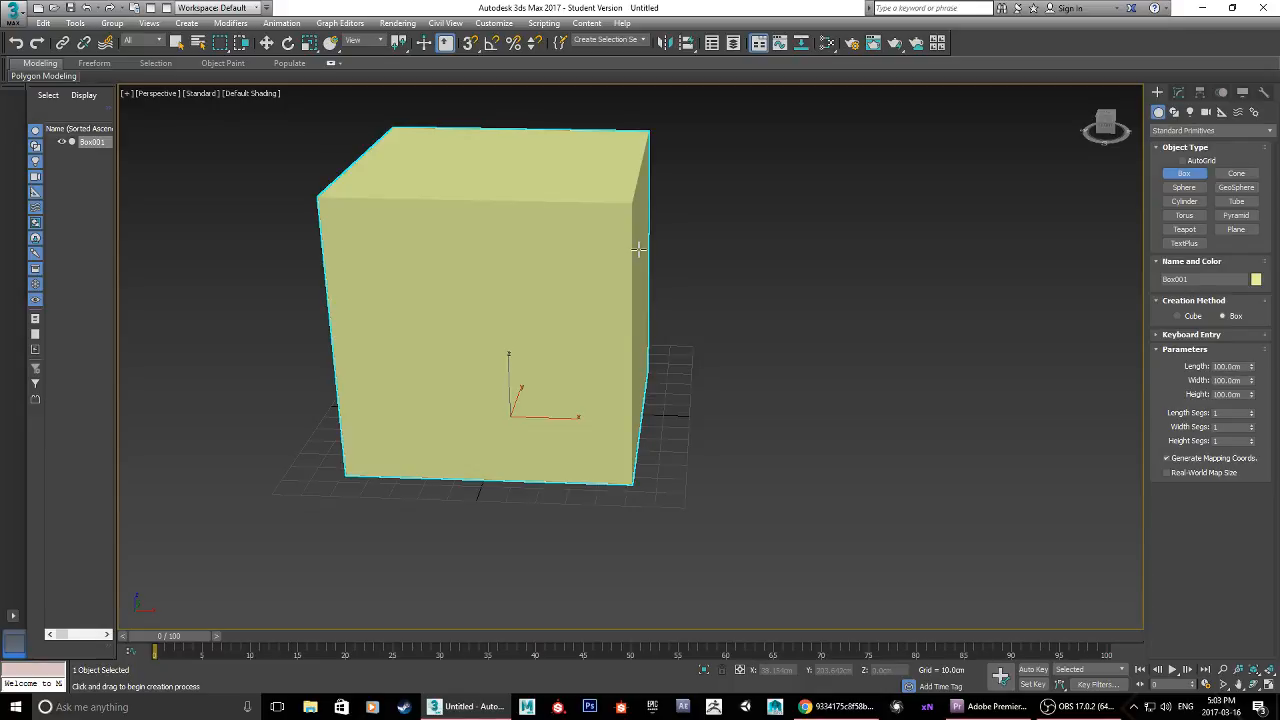
pyautogui.rightClick(555, 297)
pyautogui.rightClick(571, 325)
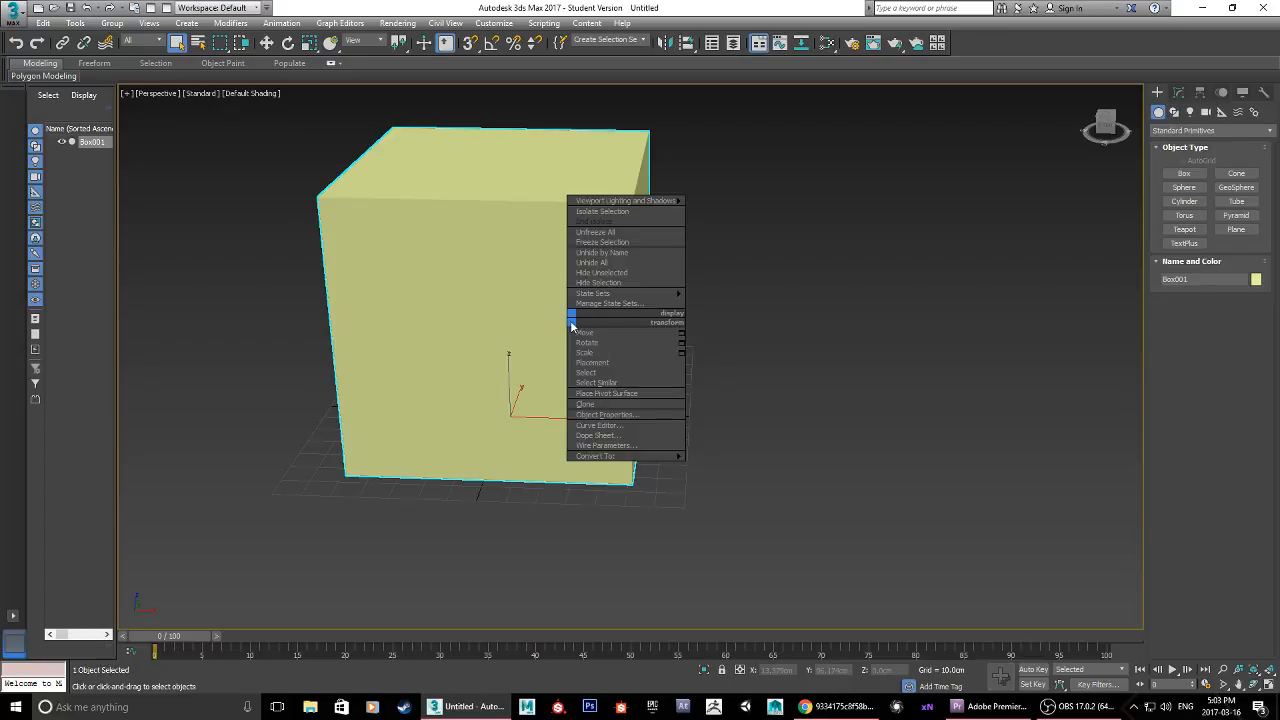
pyautogui.moveTo(669, 457)
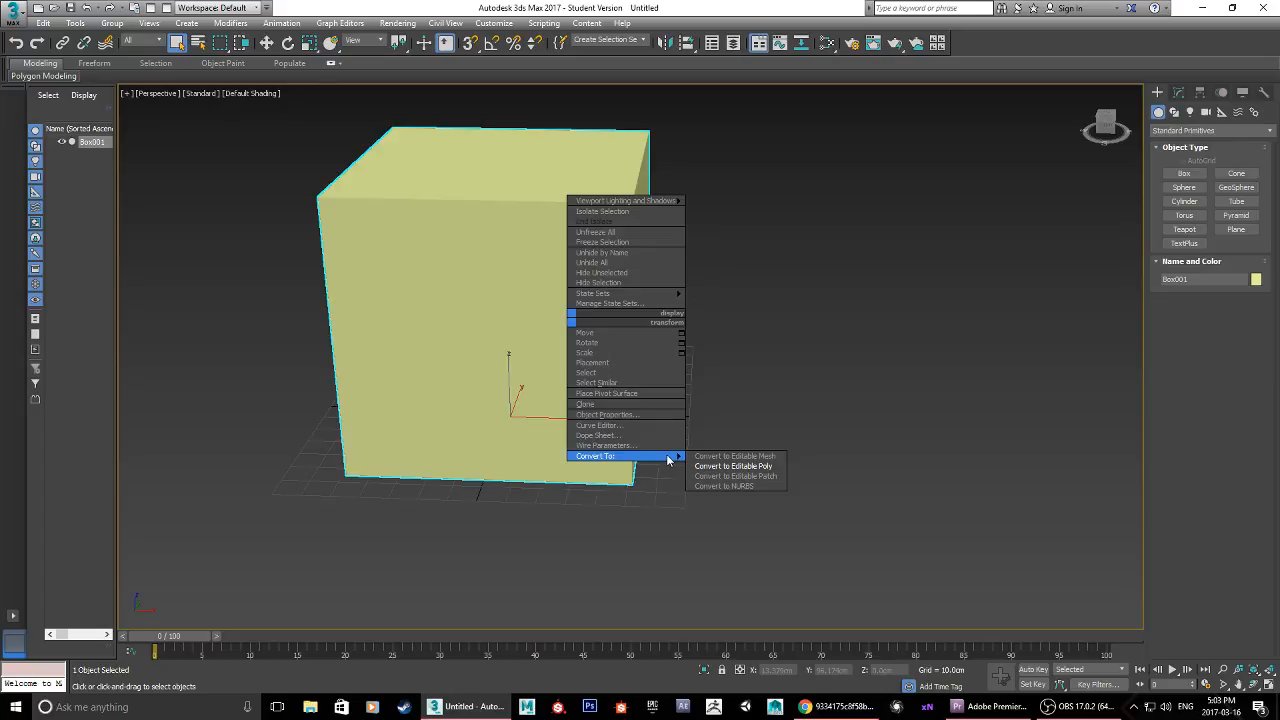
pyautogui.click(727, 467)
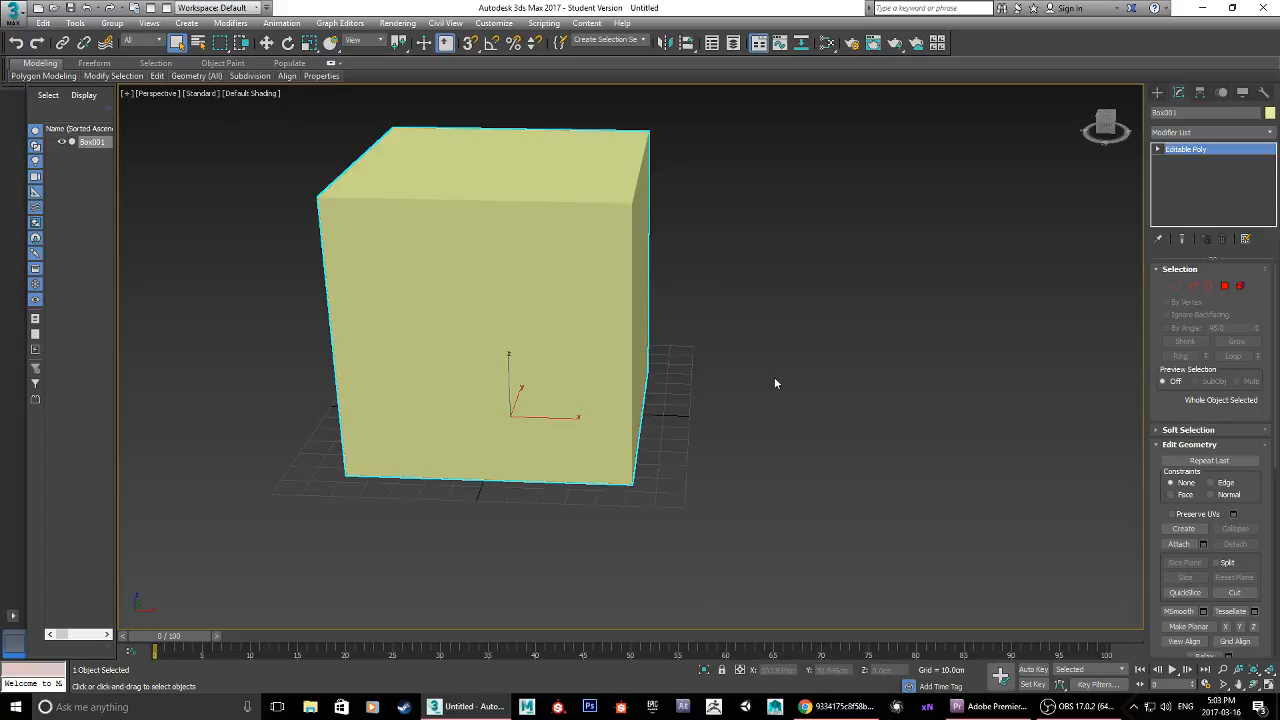
# Step: Enter the box's Vertex sub-object level and select one of the corner vertices on its top face
pyautogui.moveTo(764, 364)
pyautogui.keyDown('alt'); pyautogui.mouseDown(button='middle')
pyautogui.moveTo(701, 369)
pyautogui.moveTo(750, 359)
pyautogui.mouseUp(button='middle'); pyautogui.keyUp('alt')
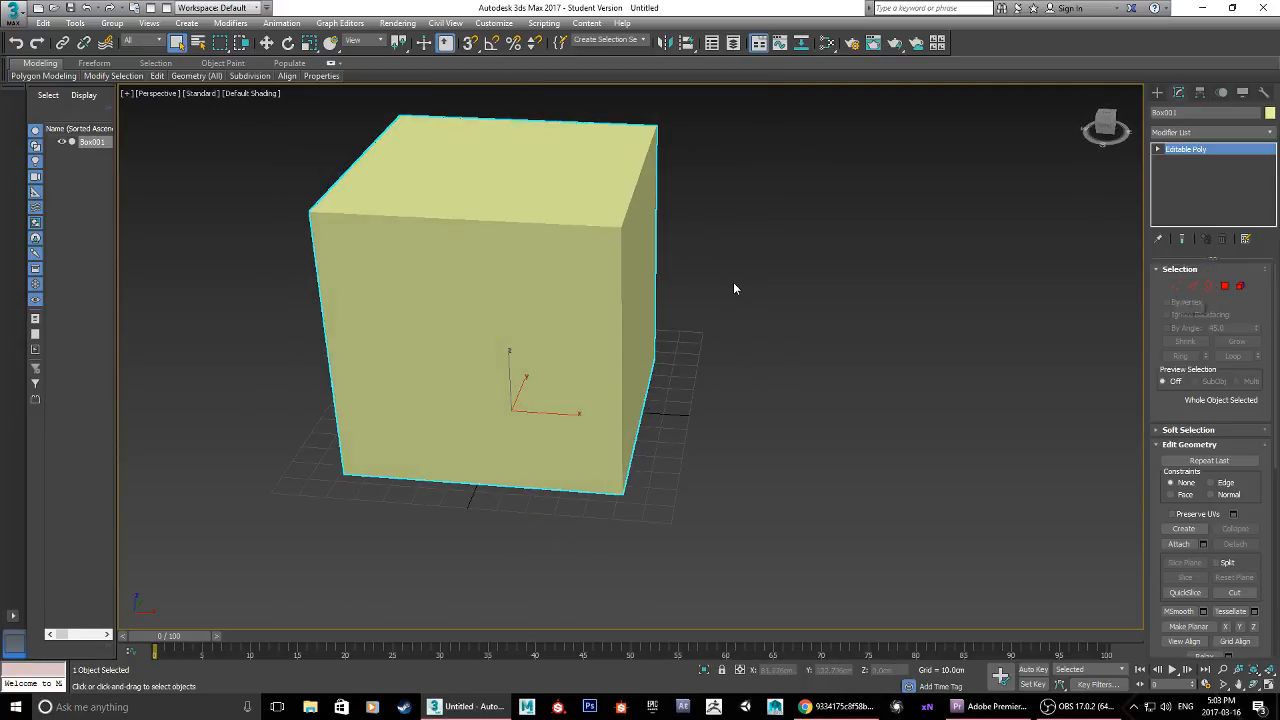
pyautogui.click(1179, 289)
pyautogui.keyDown('alt'); pyautogui.moveTo(709, 275); pyautogui.dragTo(692, 330, button='middle'); pyautogui.keyUp('alt')
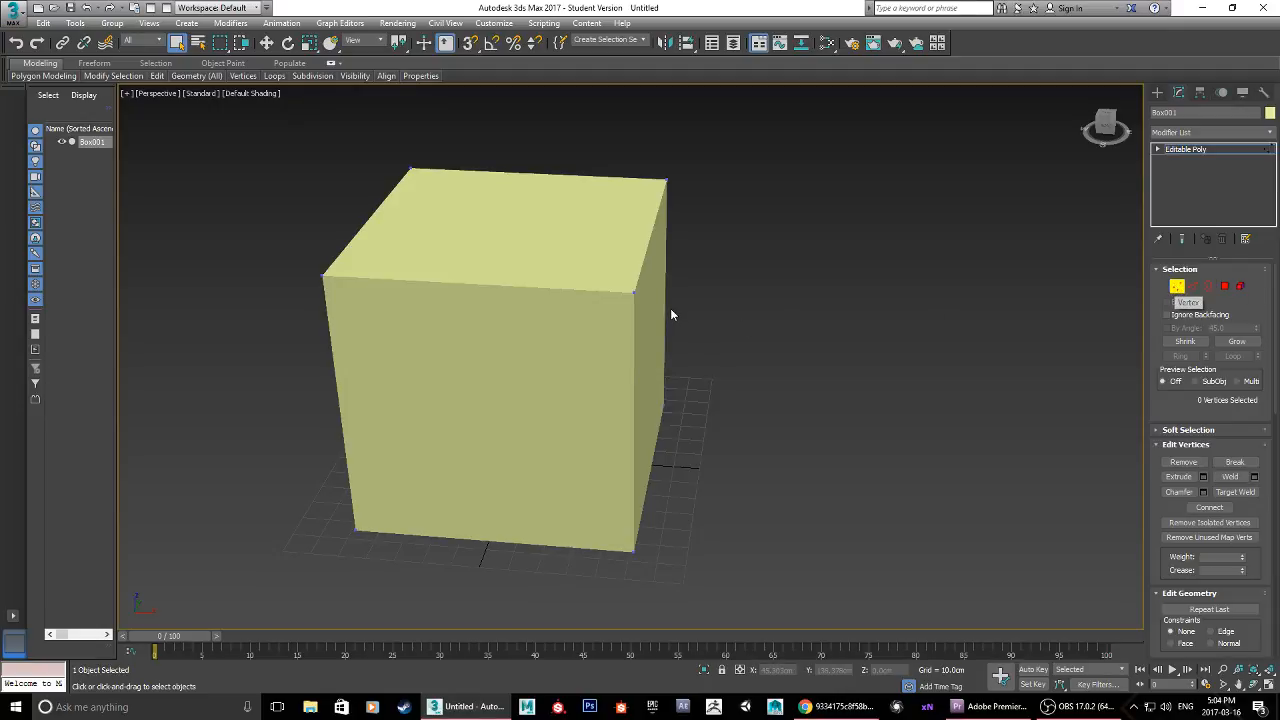
pyautogui.keyDown('alt'); pyautogui.moveTo(670, 308); pyautogui.dragTo(609, 319, button='middle'); pyautogui.keyUp('alt')
pyautogui.moveTo(612, 191); pyautogui.dragTo(612, 191)
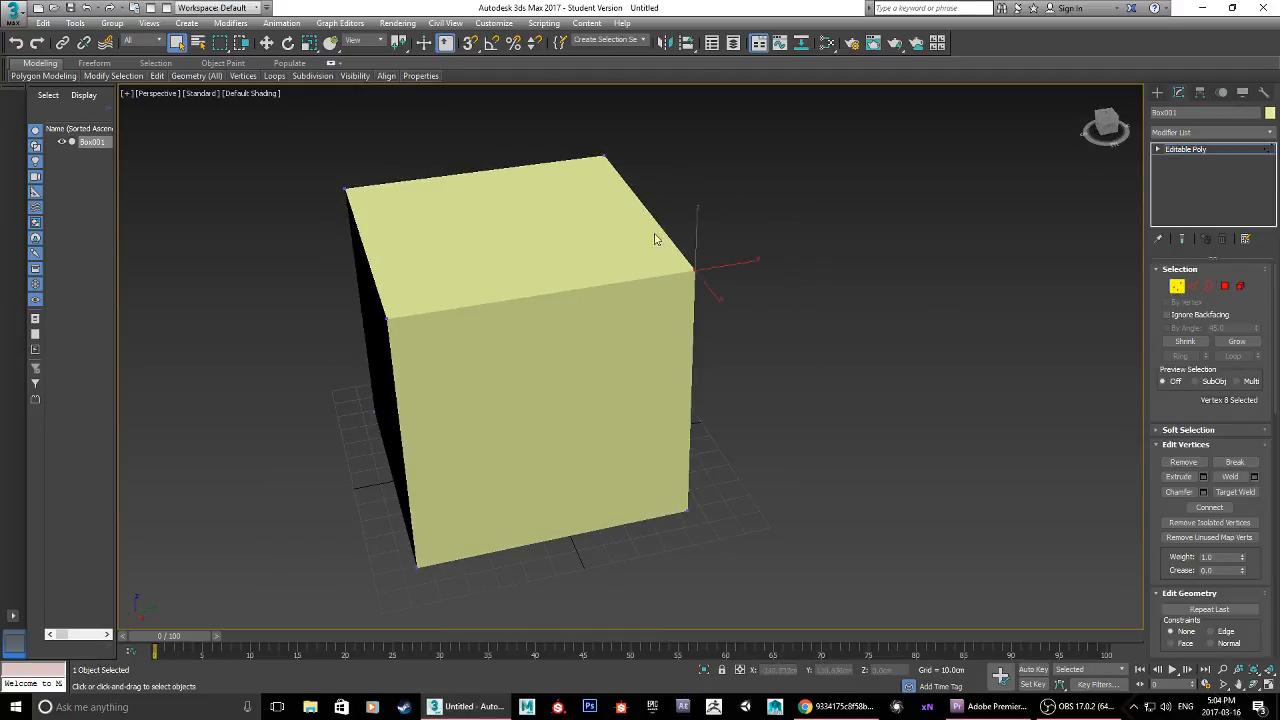
# Step: Try moving the selected top corner vertex outward along the X axis with the Move tool, and undo the move
pyautogui.scroll(6, 670, 289)
pyautogui.scroll(-6, 508, 349)
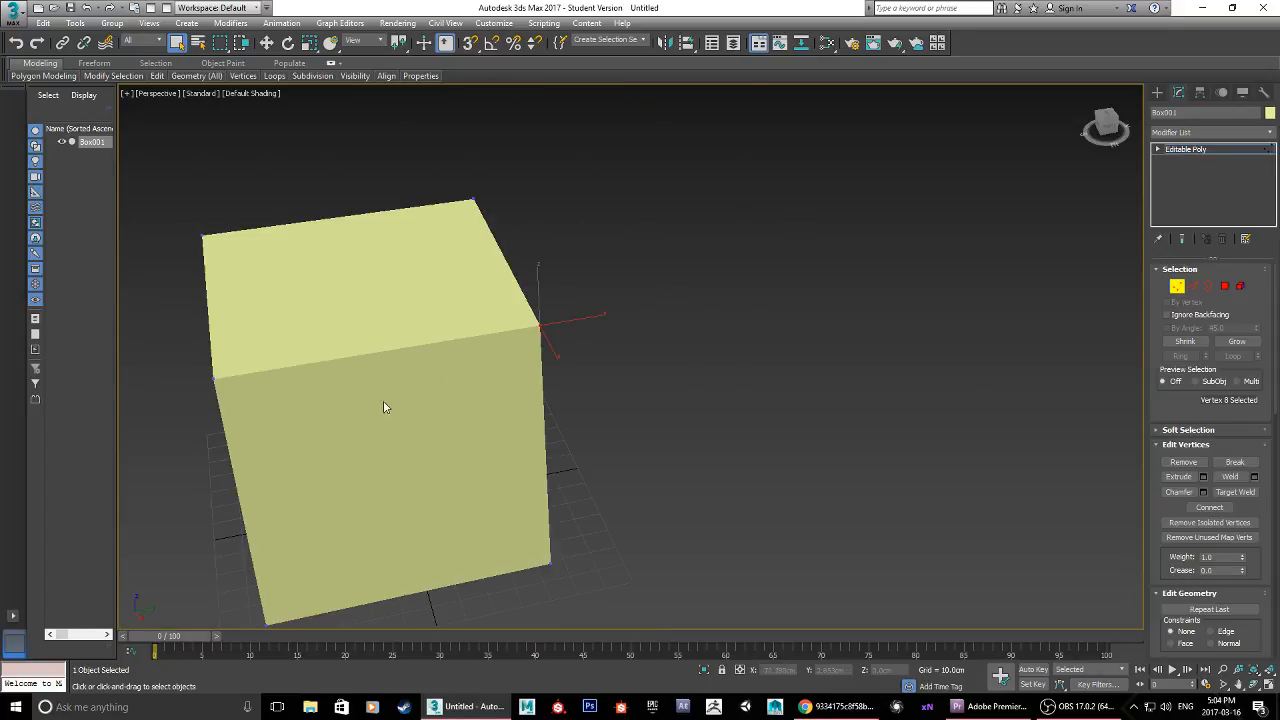
pyautogui.keyDown('alt'); pyautogui.moveTo(383, 403); pyautogui.dragTo(496, 376, button='middle'); pyautogui.keyUp('alt')
pyautogui.keyDown('alt'); pyautogui.moveTo(718, 565); pyautogui.dragTo(734, 271, button='middle'); pyautogui.keyUp('alt')
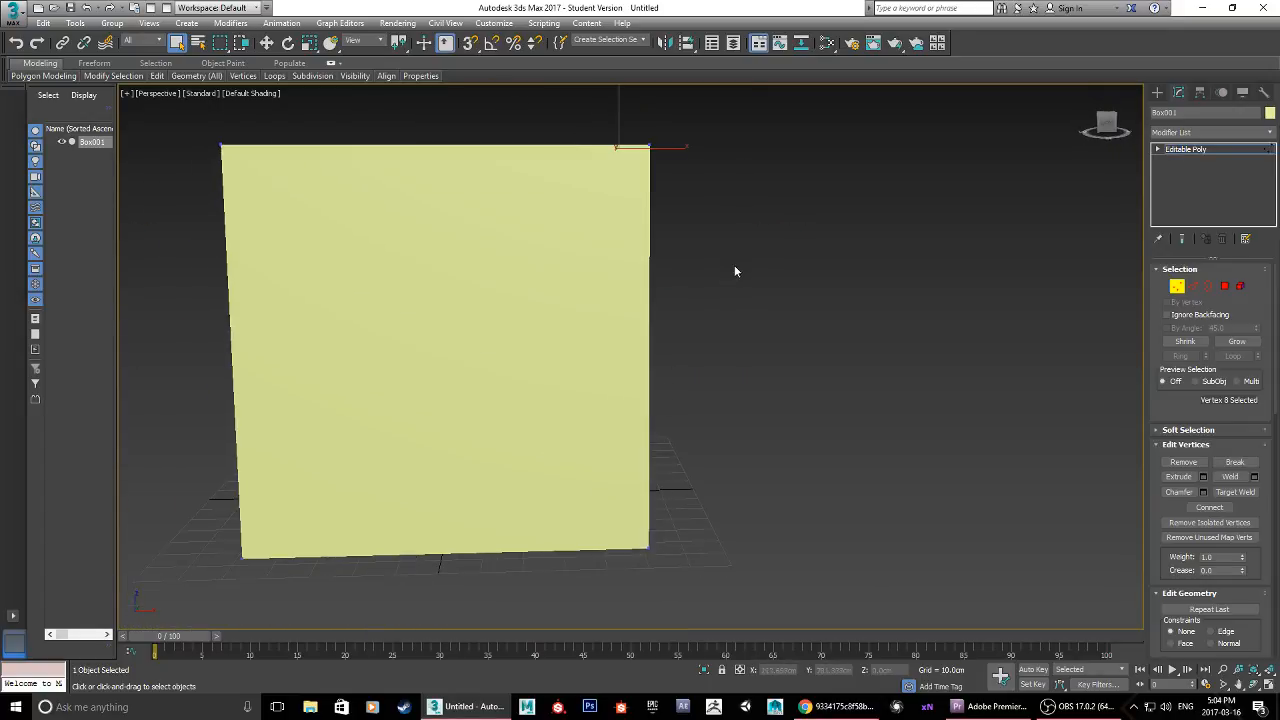
pyautogui.scroll(-5, 608, 354)
pyautogui.keyDown('alt'); pyautogui.moveTo(608, 354); pyautogui.dragTo(649, 331, button='middle'); pyautogui.keyUp('alt')
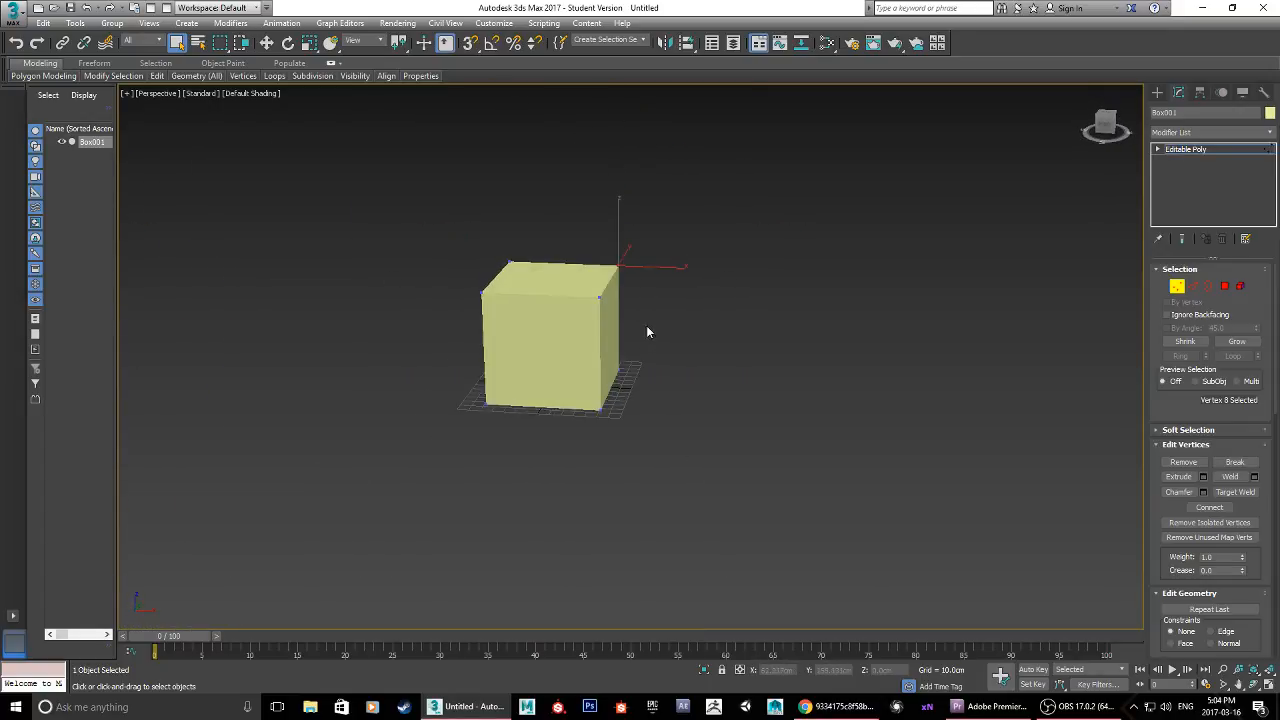
pyautogui.scroll(6, 650, 272)
pyautogui.press('w')
pyautogui.scroll(-5, 880, 291)
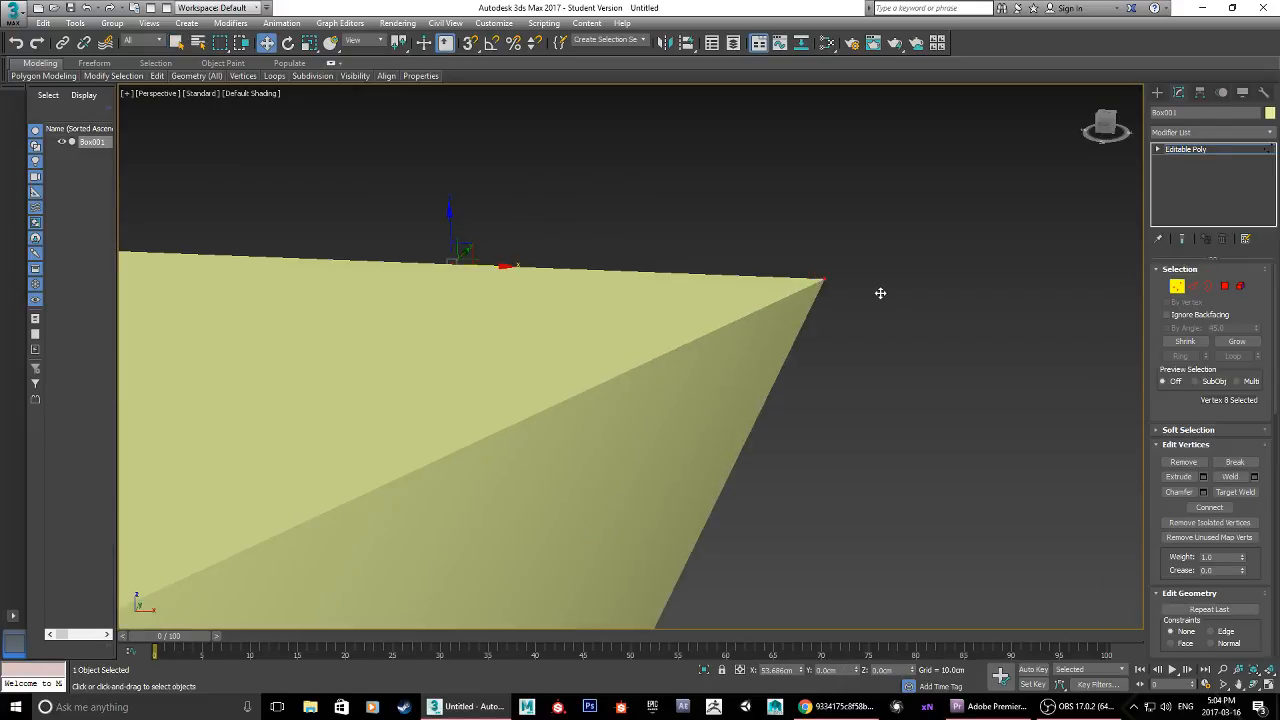
pyautogui.moveTo(906, 320); pyautogui.dragTo(866, 320)
pyautogui.hotkey('ctrl', 'z')
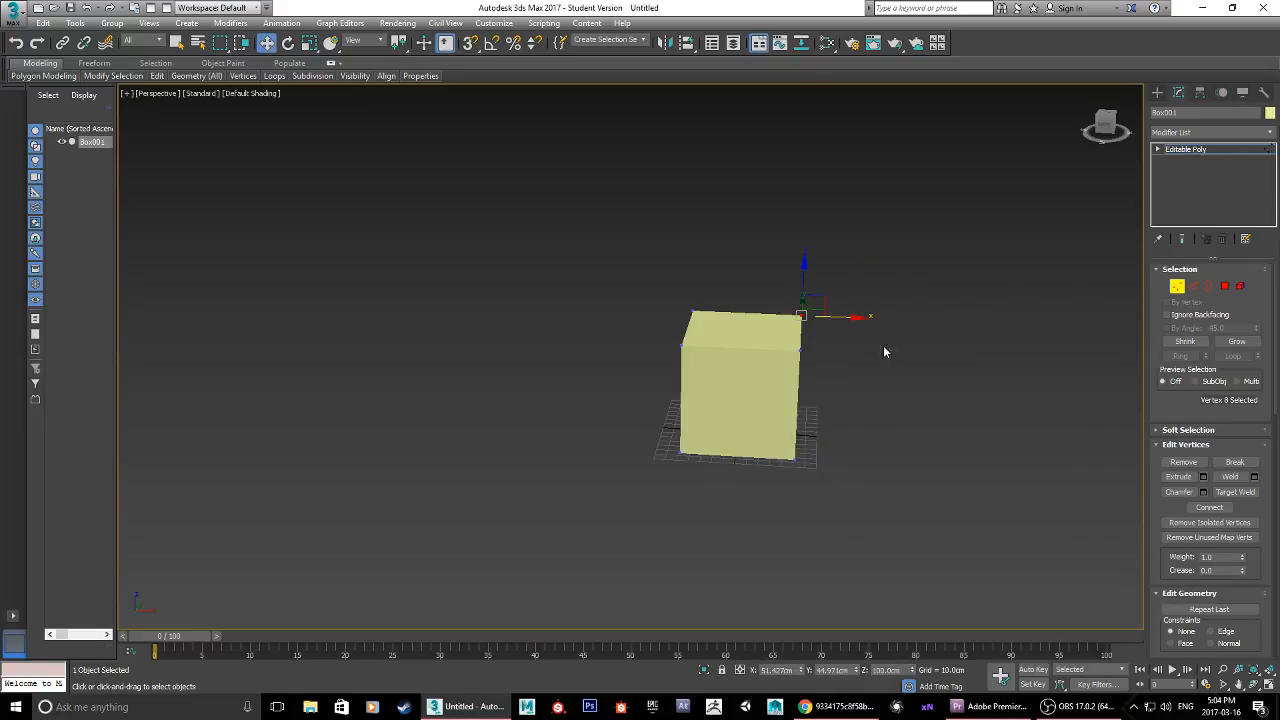
pyautogui.keyDown('alt'); pyautogui.moveTo(883, 345); pyautogui.dragTo(806, 394, button='middle'); pyautogui.keyUp('alt')
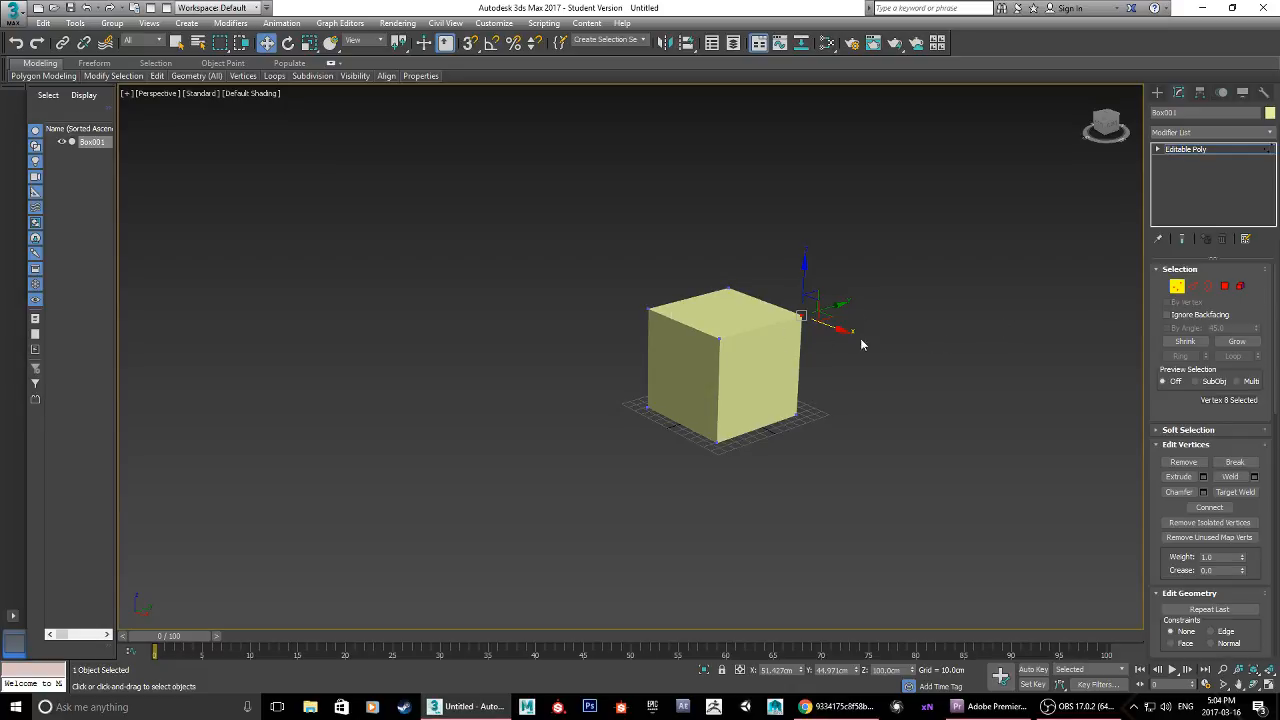
pyautogui.scroll(5, 839, 329)
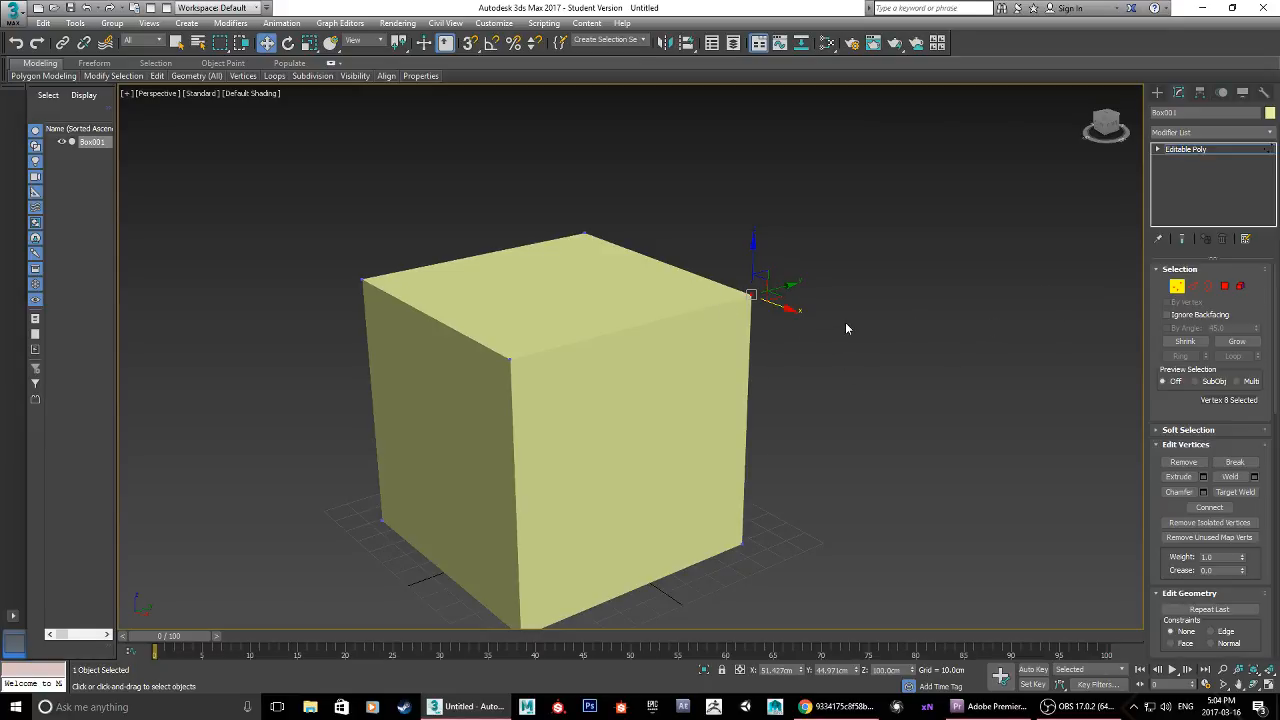
# Step: Enter the box's Edge sub-object level and turn on the Edged Faces display in the perspective viewport
pyautogui.click(1195, 288)
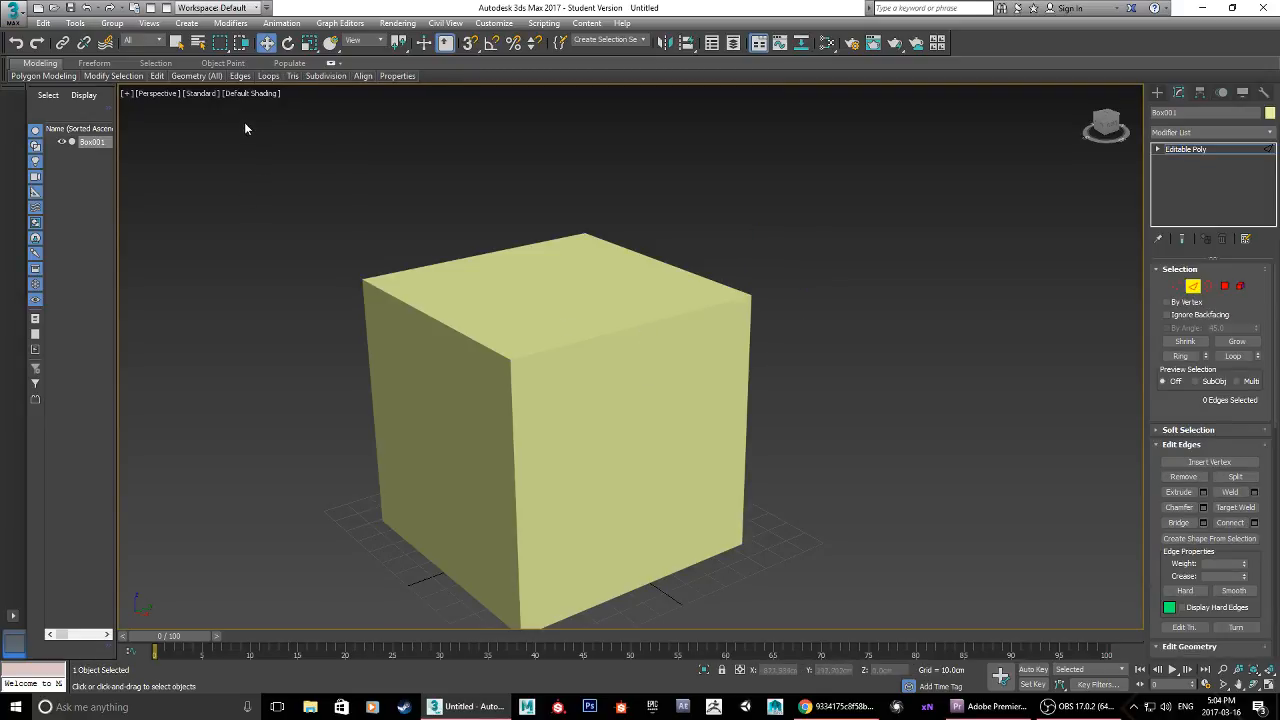
pyautogui.click(265, 95)
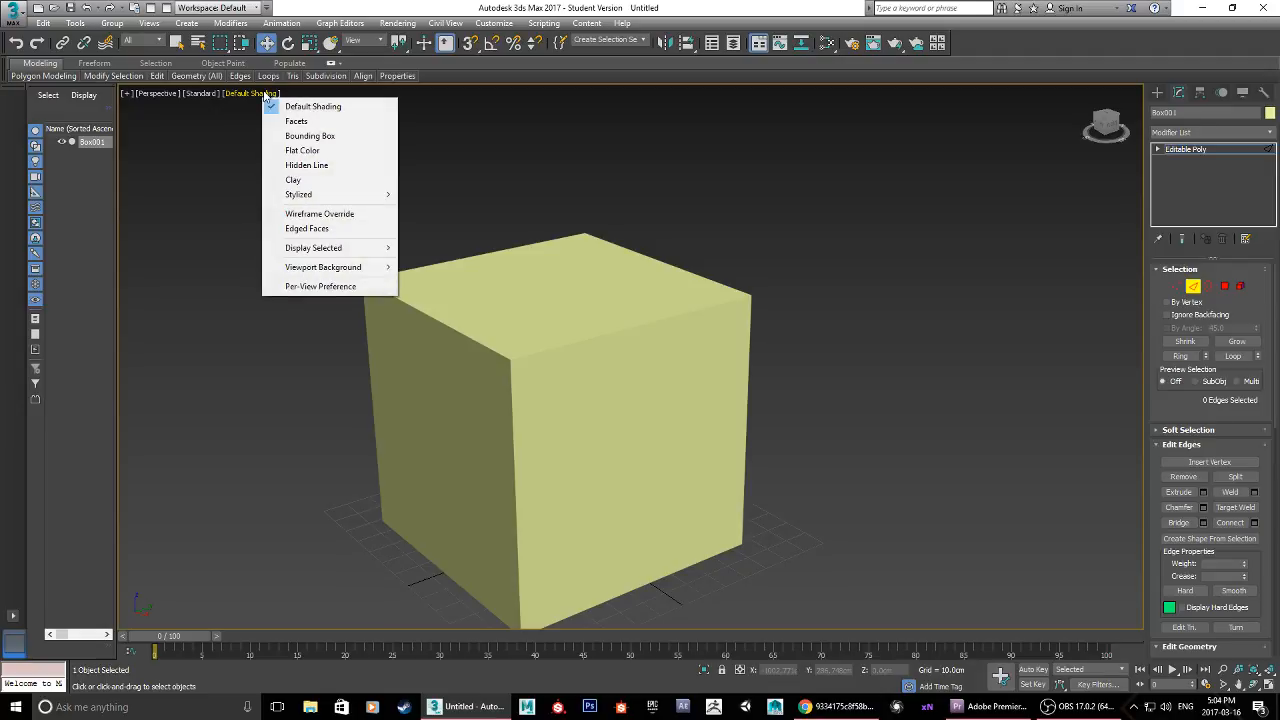
pyautogui.click(328, 230)
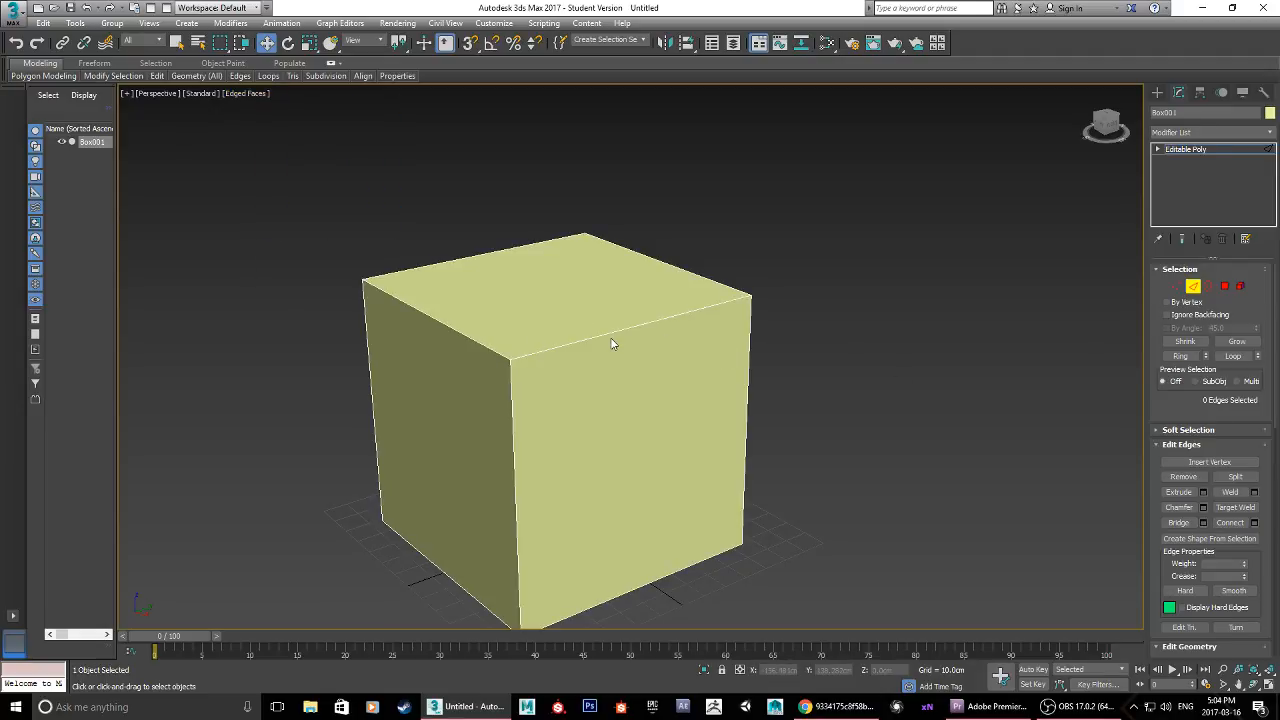
# Step: Select an upper edge of the box, try moving it inward about 26 cm along the X axis, and undo the move
pyautogui.scroll(5, 611, 343)
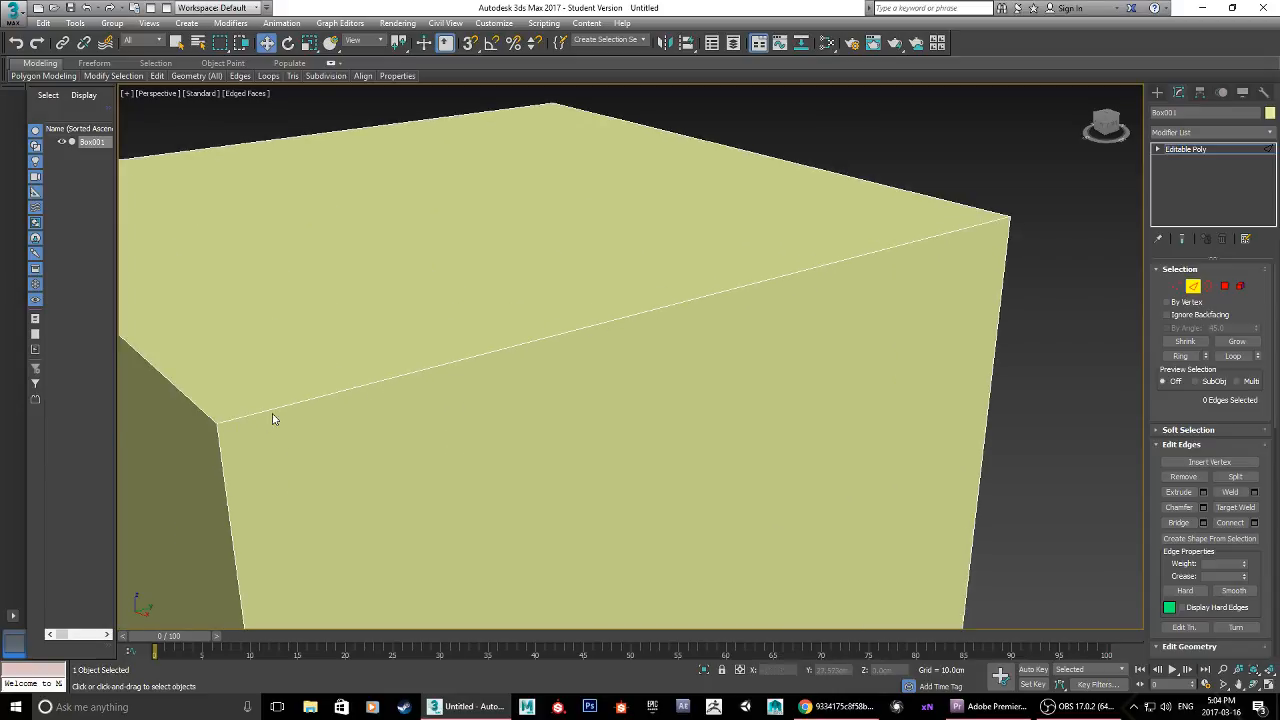
pyautogui.scroll(-4, 283, 408)
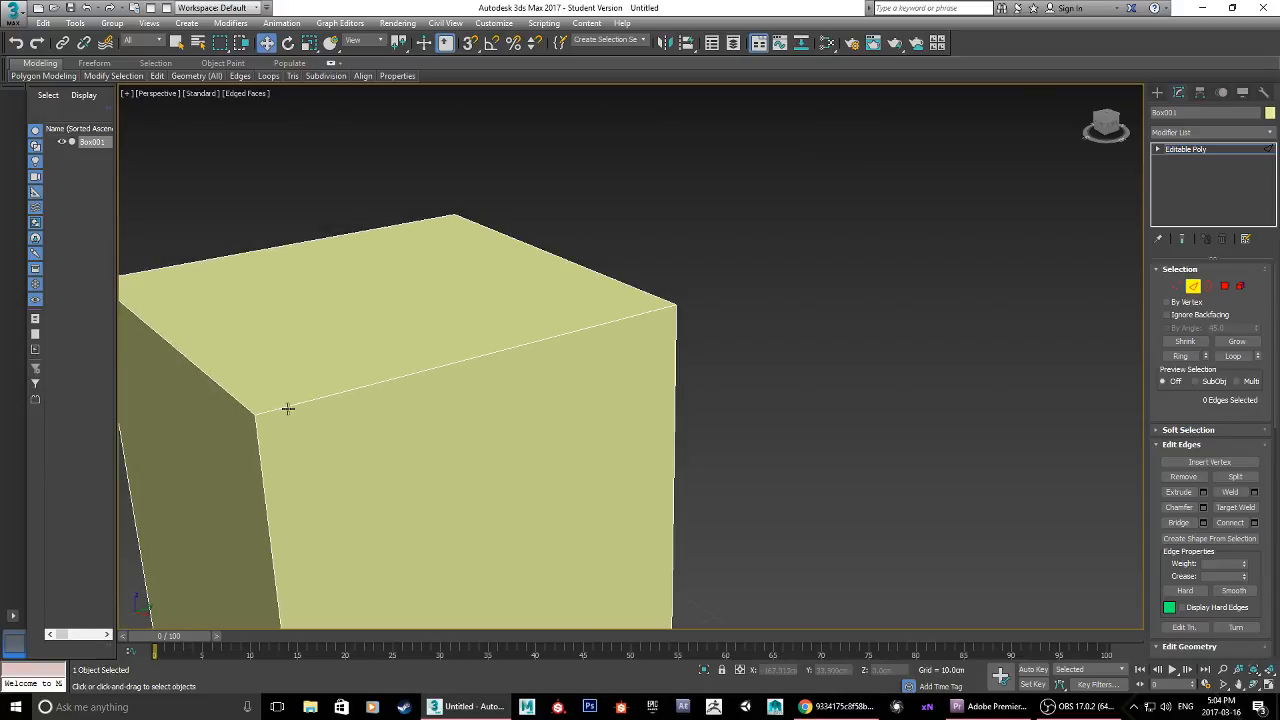
pyautogui.keyDown('alt'); pyautogui.moveTo(314, 397); pyautogui.dragTo(453, 410, button='middle'); pyautogui.keyUp('alt')
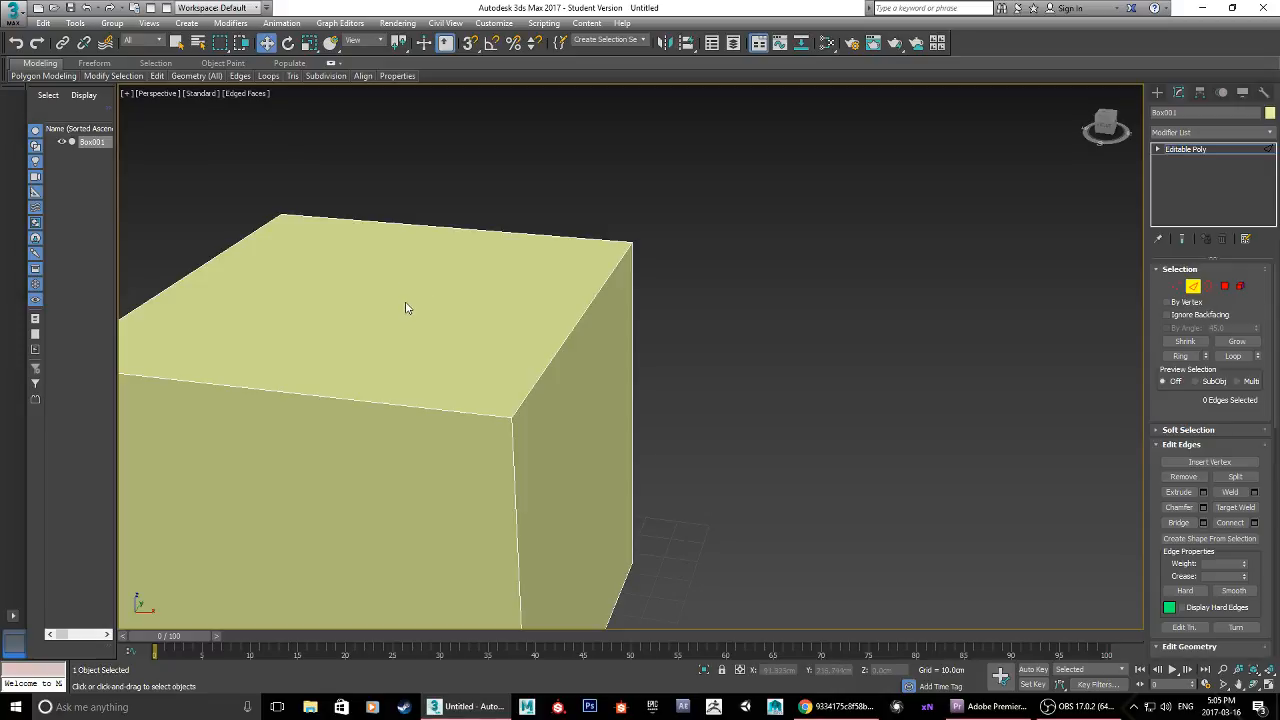
pyautogui.click(576, 323)
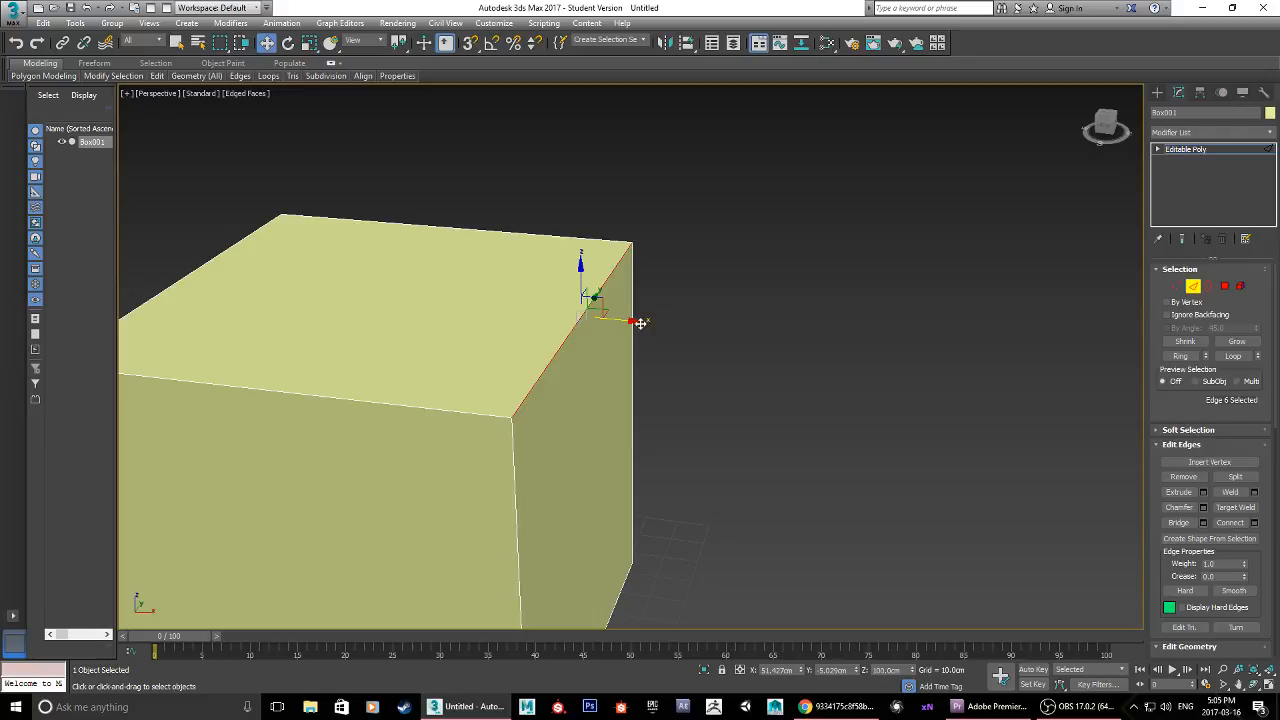
pyautogui.moveTo(636, 322); pyautogui.dragTo(507, 299)
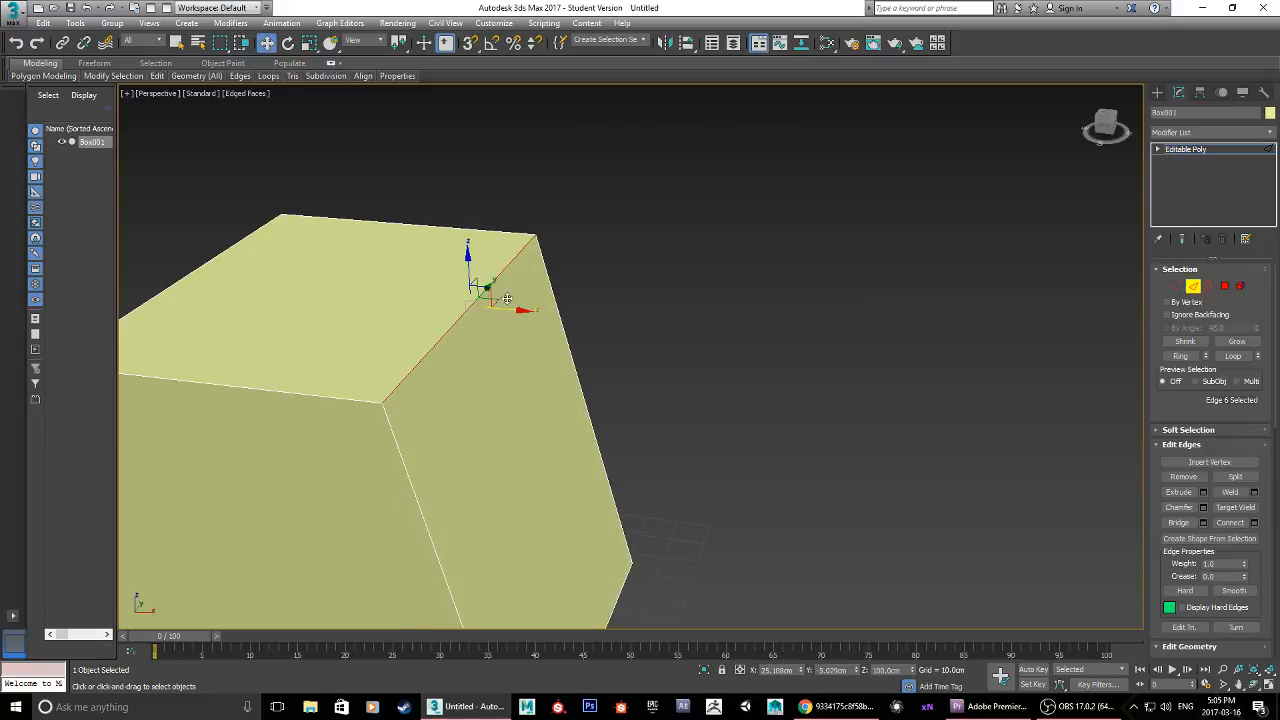
pyautogui.moveTo(432, 344); pyautogui.dragTo(554, 330)
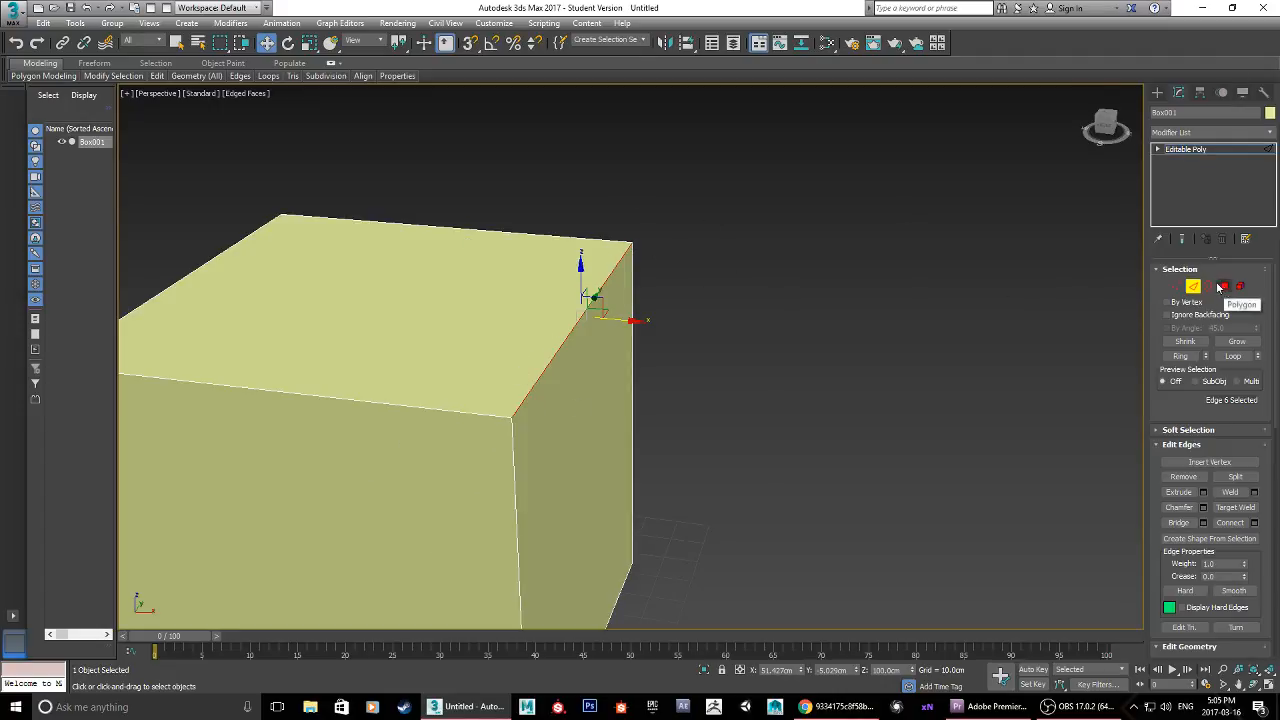
# Step: Switch to the Polygon sub-object level and select two adjacent side faces and the top face of the box one at a time
pyautogui.keyDown('alt'); pyautogui.moveTo(918, 314); pyautogui.dragTo(819, 357, button='middle'); pyautogui.keyUp('alt')
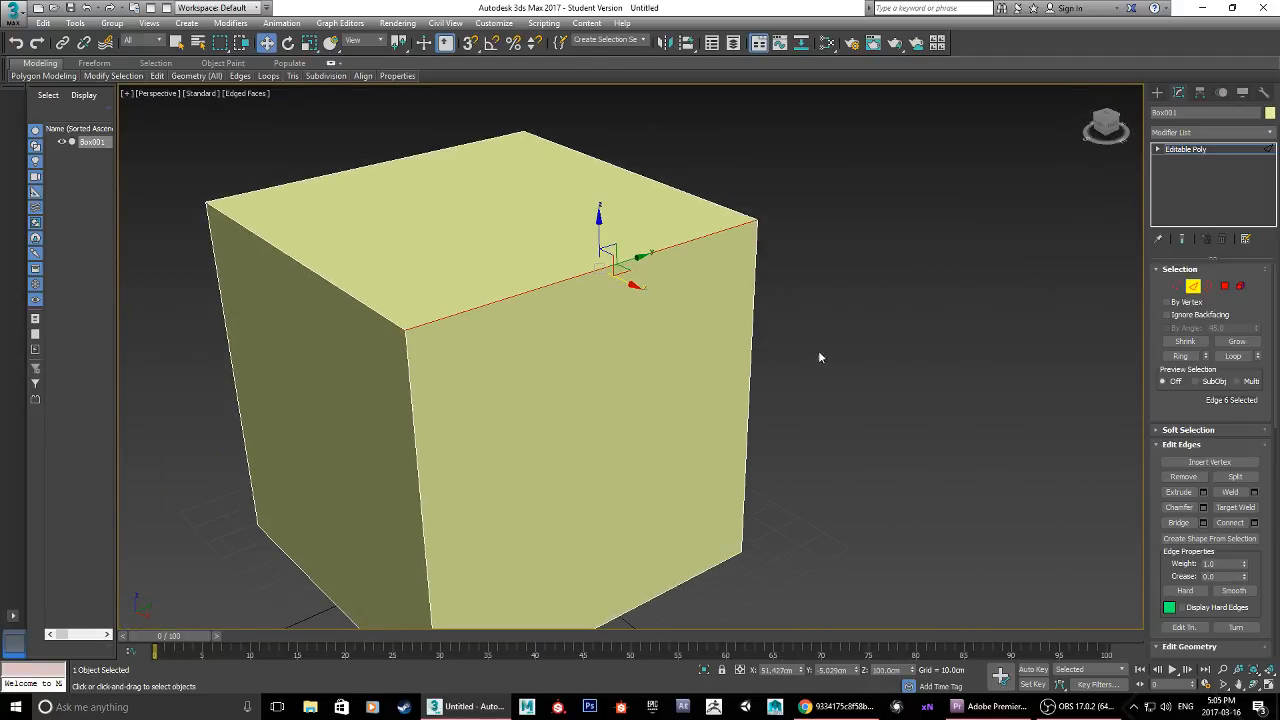
pyautogui.click(1224, 287)
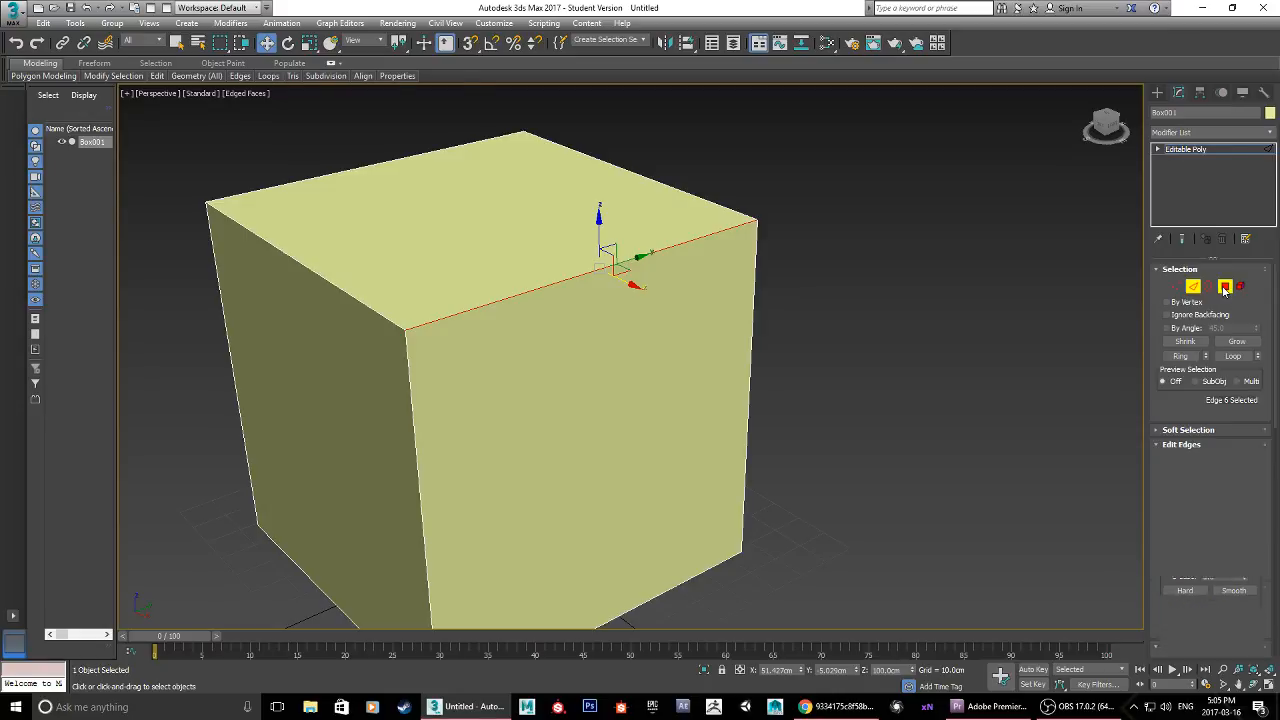
pyautogui.click(548, 401)
pyautogui.click(339, 411)
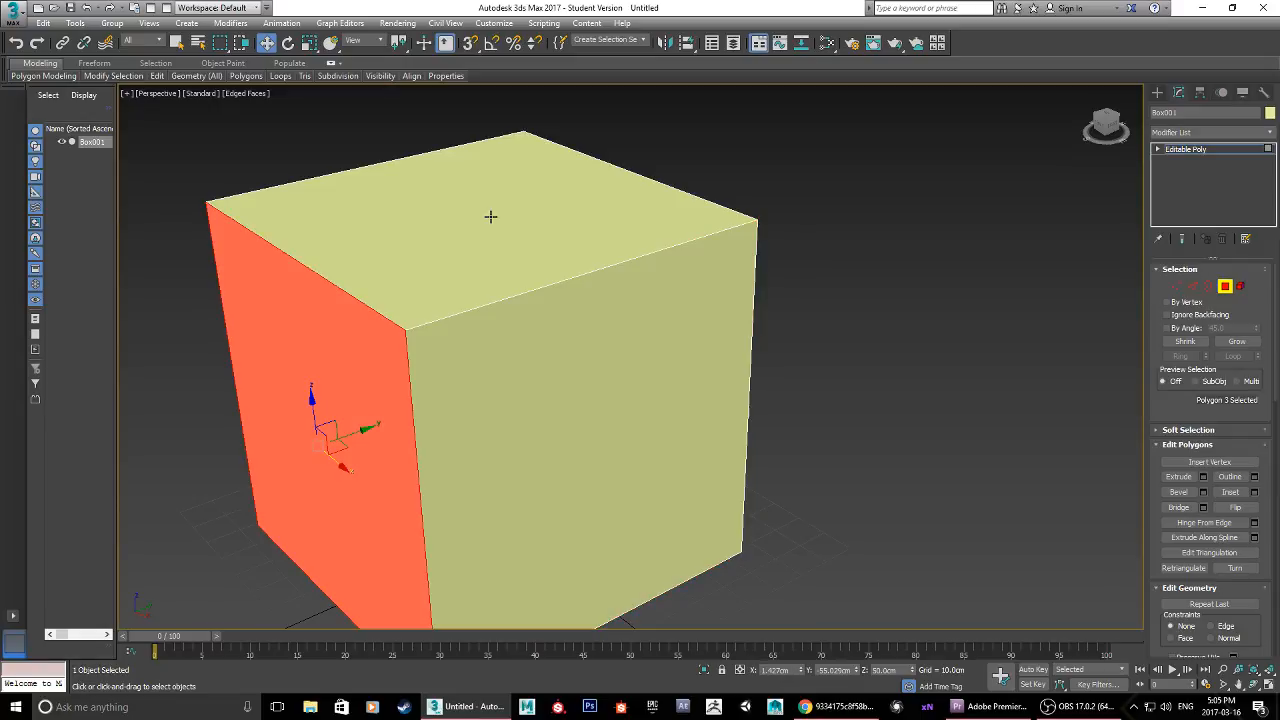
pyautogui.click(491, 217)
pyautogui.click(580, 383)
pyautogui.keyDown('alt'); pyautogui.moveTo(888, 308); pyautogui.dragTo(735, 279, button='middle'); pyautogui.keyUp('alt')
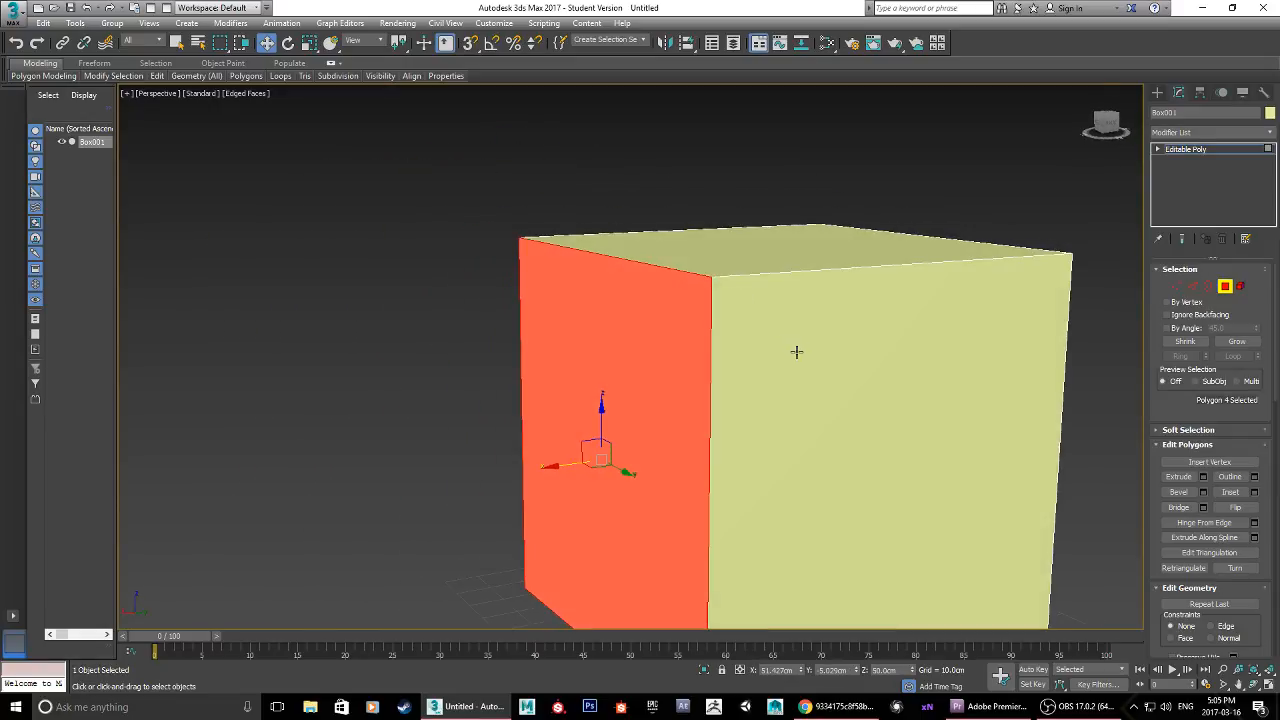
# Step: Go around the box and select its side polygons individually
pyautogui.click(797, 353)
pyautogui.keyDown('alt'); pyautogui.moveTo(657, 395); pyautogui.dragTo(748, 385, button='middle'); pyautogui.keyUp('alt')
pyautogui.click(742, 420)
pyautogui.scroll(-4, 565, 466)
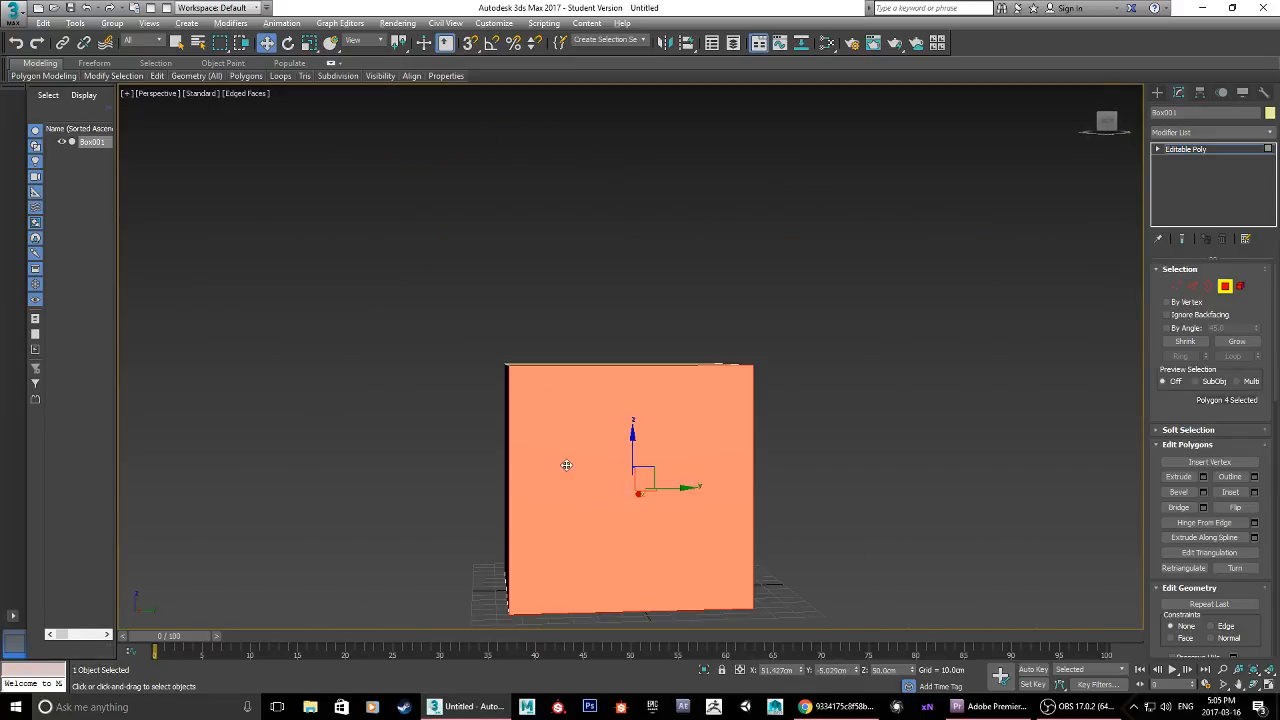
pyautogui.keyDown('alt'); pyautogui.moveTo(566, 466); pyautogui.dragTo(605, 472, button='middle'); pyautogui.keyUp('alt')
pyautogui.click(470, 465)
pyautogui.keyDown('alt'); pyautogui.moveTo(471, 465); pyautogui.dragTo(588, 470, button='middle'); pyautogui.keyUp('alt')
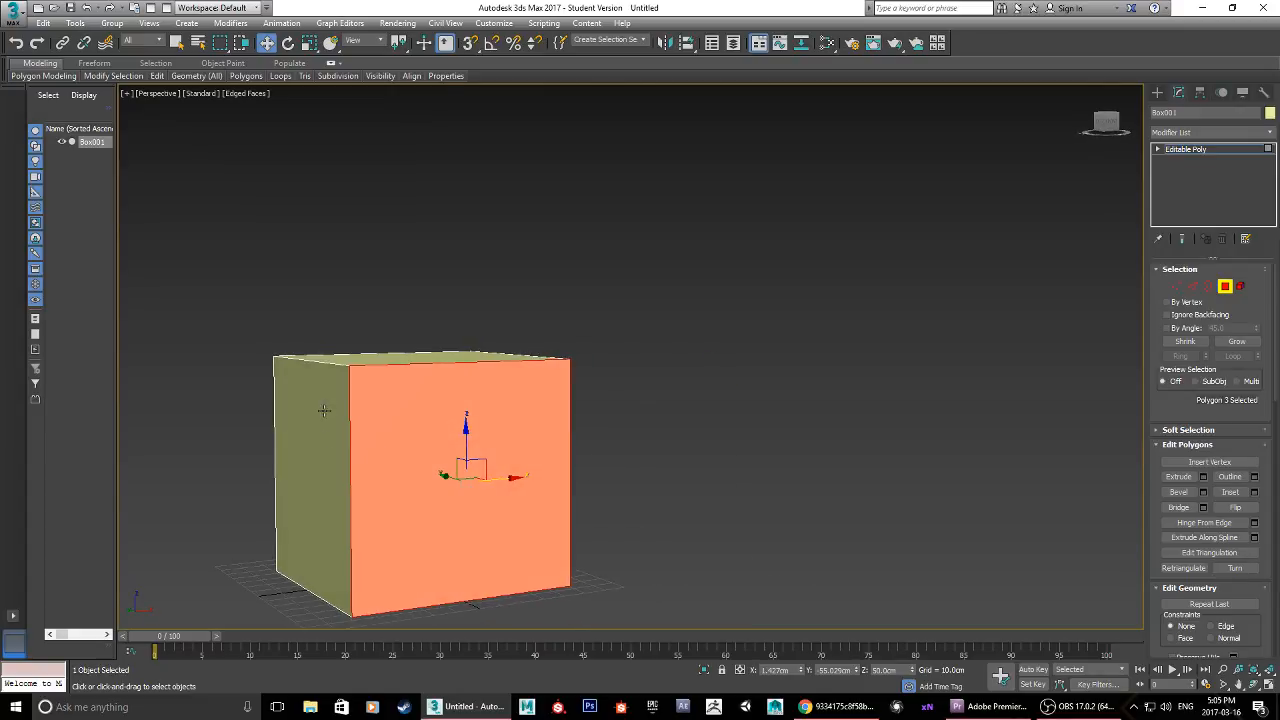
pyautogui.keyDown('alt'); pyautogui.moveTo(290, 488); pyautogui.dragTo(400, 487, button='middle'); pyautogui.keyUp('alt')
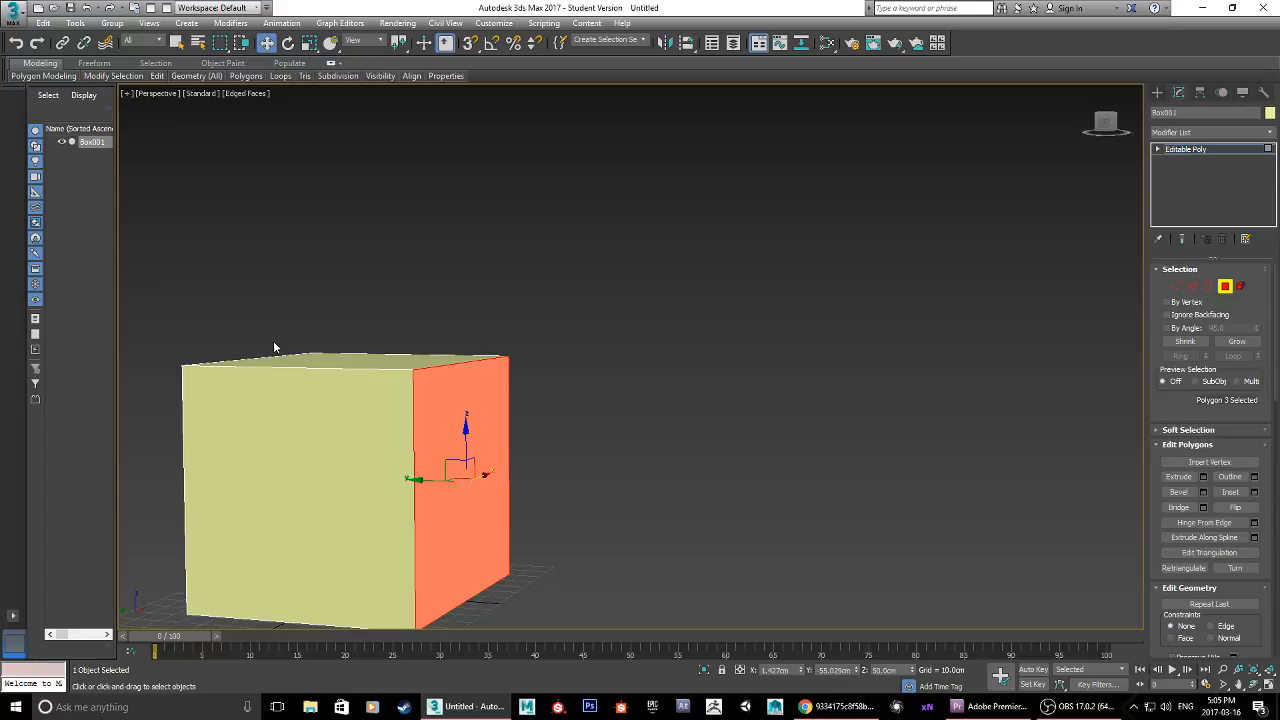
pyautogui.keyDown('alt'); pyautogui.moveTo(478, 470); pyautogui.dragTo(402, 479, button='middle'); pyautogui.keyUp('alt')
# Step: Region-select all six polygons of the box
pyautogui.moveTo(837, 571); pyautogui.dragTo(22, 150)
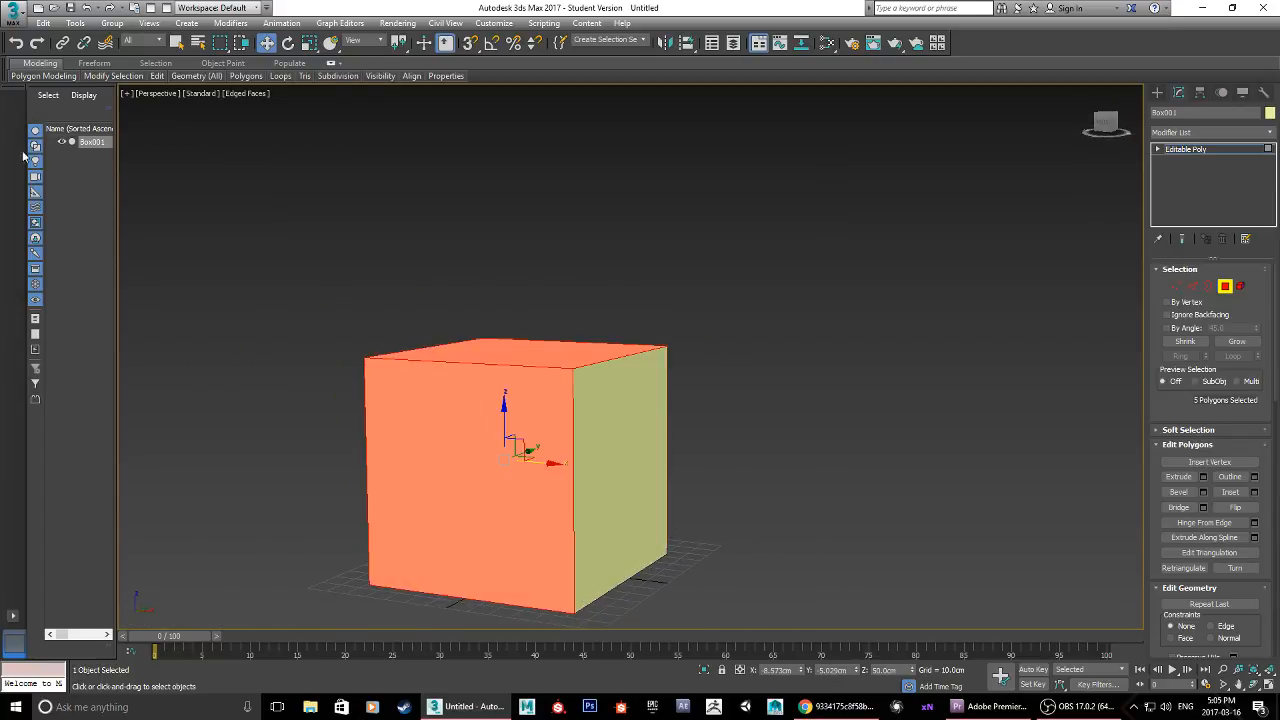
pyautogui.moveTo(759, 458); pyautogui.dragTo(756, 344, button='middle')
pyautogui.moveTo(803, 466); pyautogui.dragTo(175, 99)
pyautogui.keyDown('alt'); pyautogui.moveTo(700, 252); pyautogui.dragTo(601, 276, button='middle'); pyautogui.keyUp('alt')
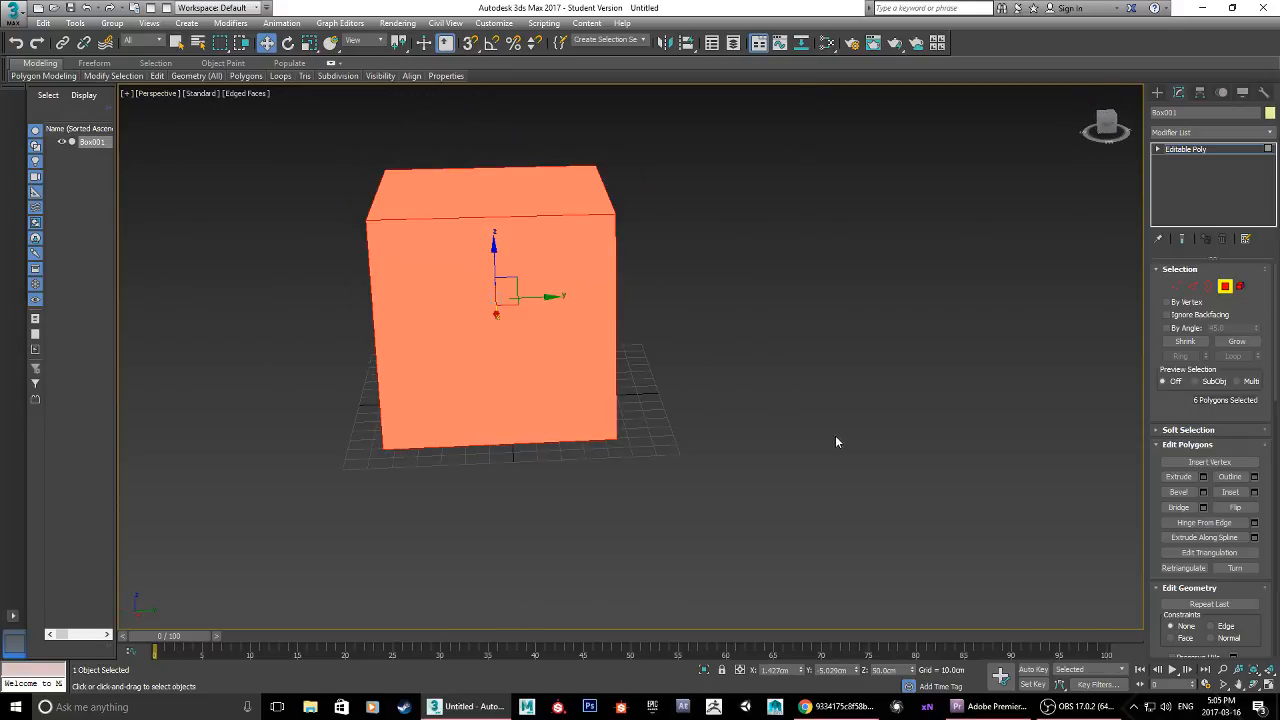
pyautogui.keyDown('alt'); pyautogui.moveTo(477, 431); pyautogui.dragTo(591, 428, button='middle'); pyautogui.keyUp('alt')
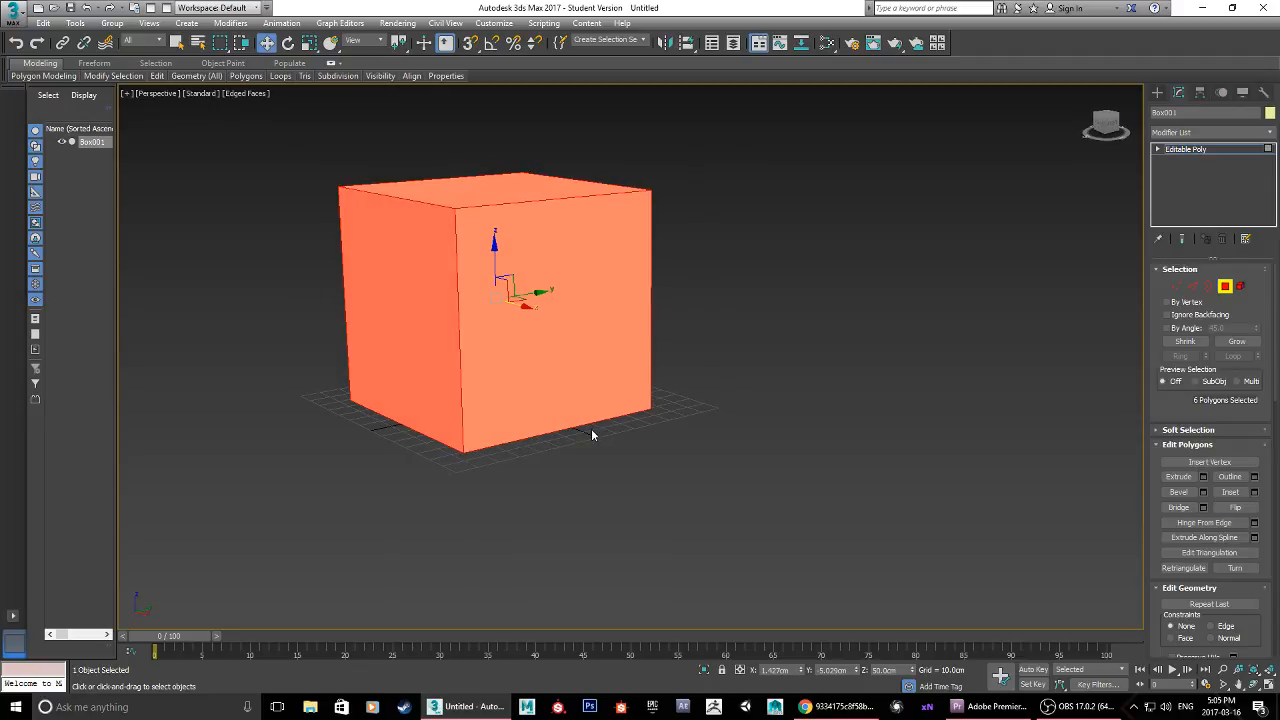
# Step: Check the wooden crate reference image in Chrome, and clear the polygon selection back in 3ds Max
pyautogui.click(836, 706)
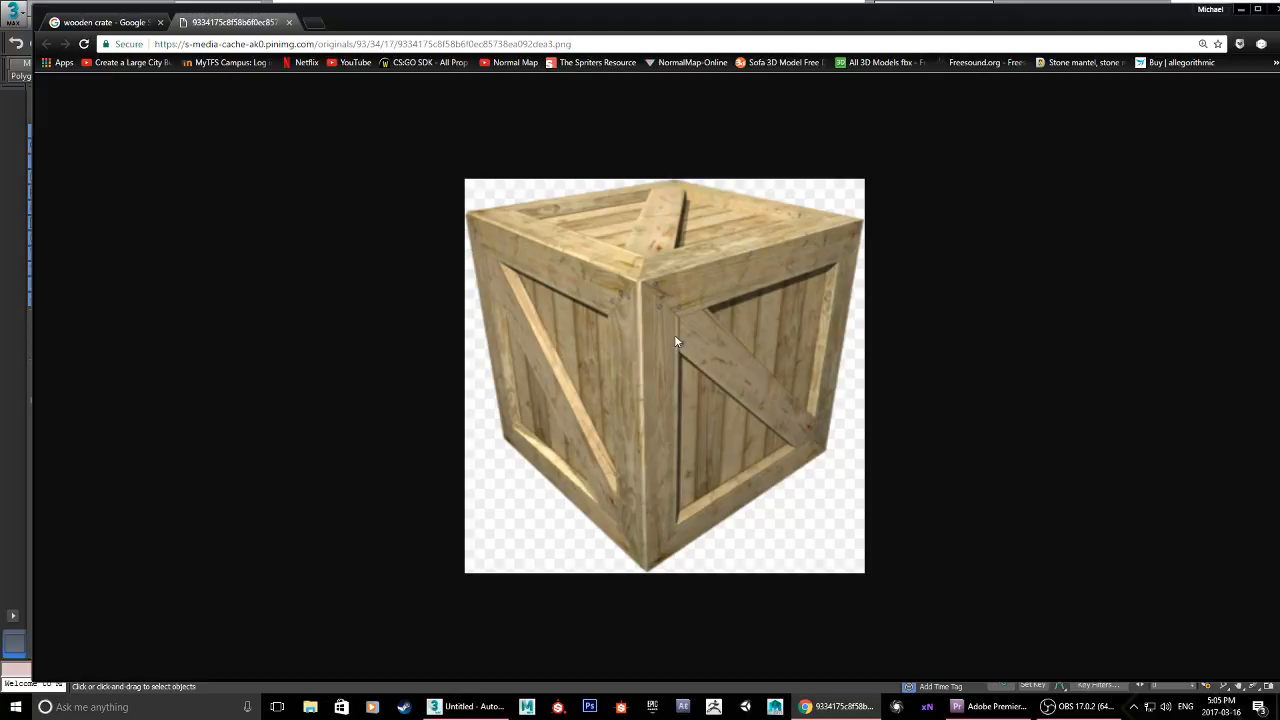
pyautogui.click(1241, 9)
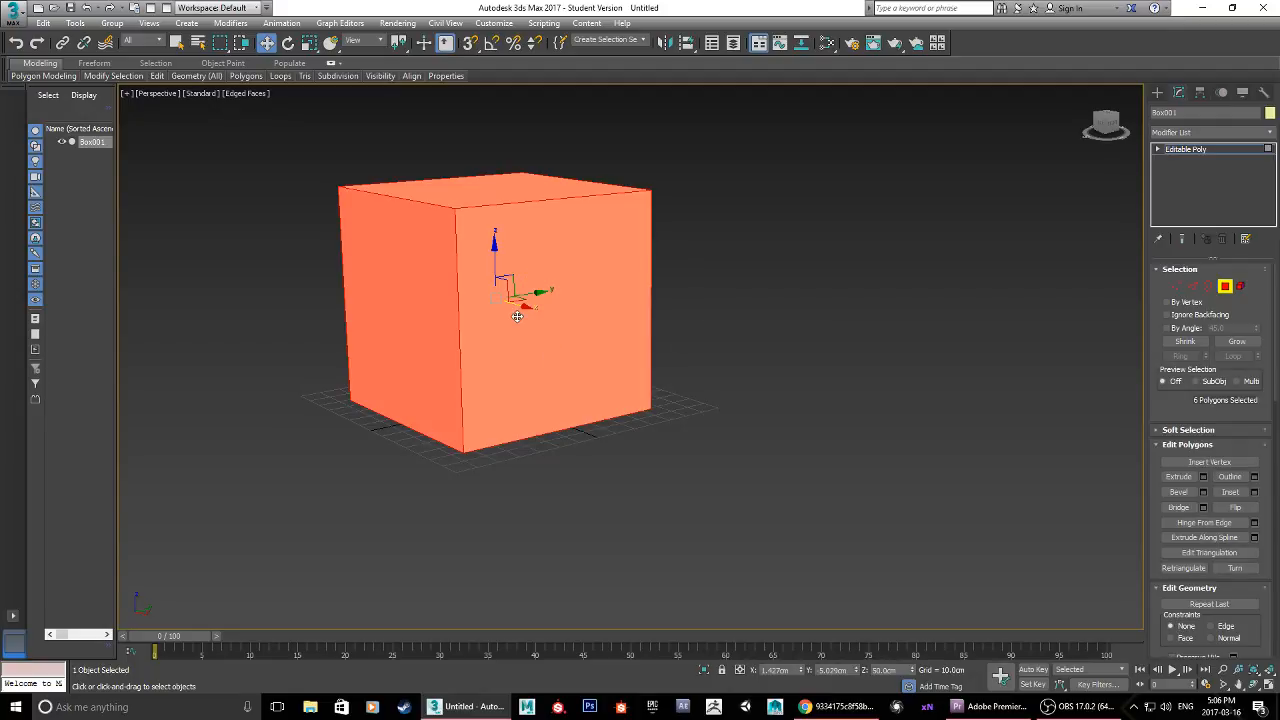
pyautogui.click(734, 451)
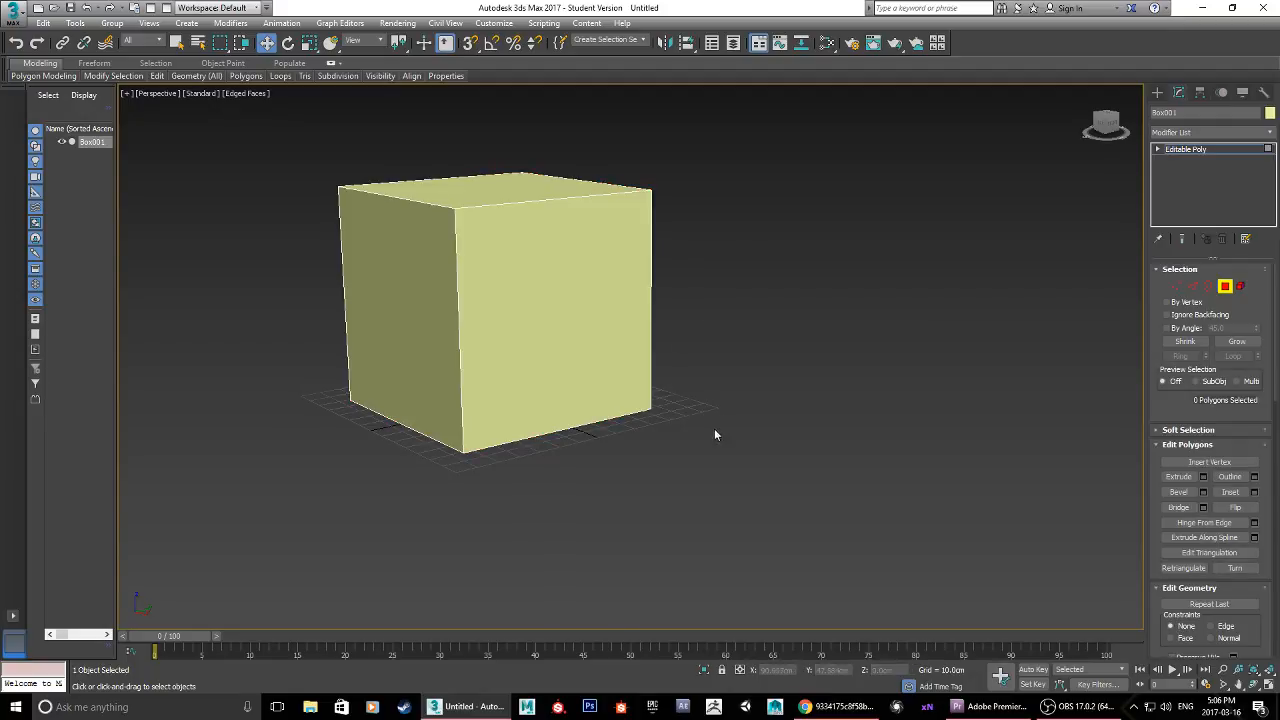
# Step: Select the box's four side polygons and its top polygon together, leaving the bottom polygon unselected
pyautogui.moveTo(714, 434); pyautogui.dragTo(760, 457, button='middle')
pyautogui.click(655, 371)
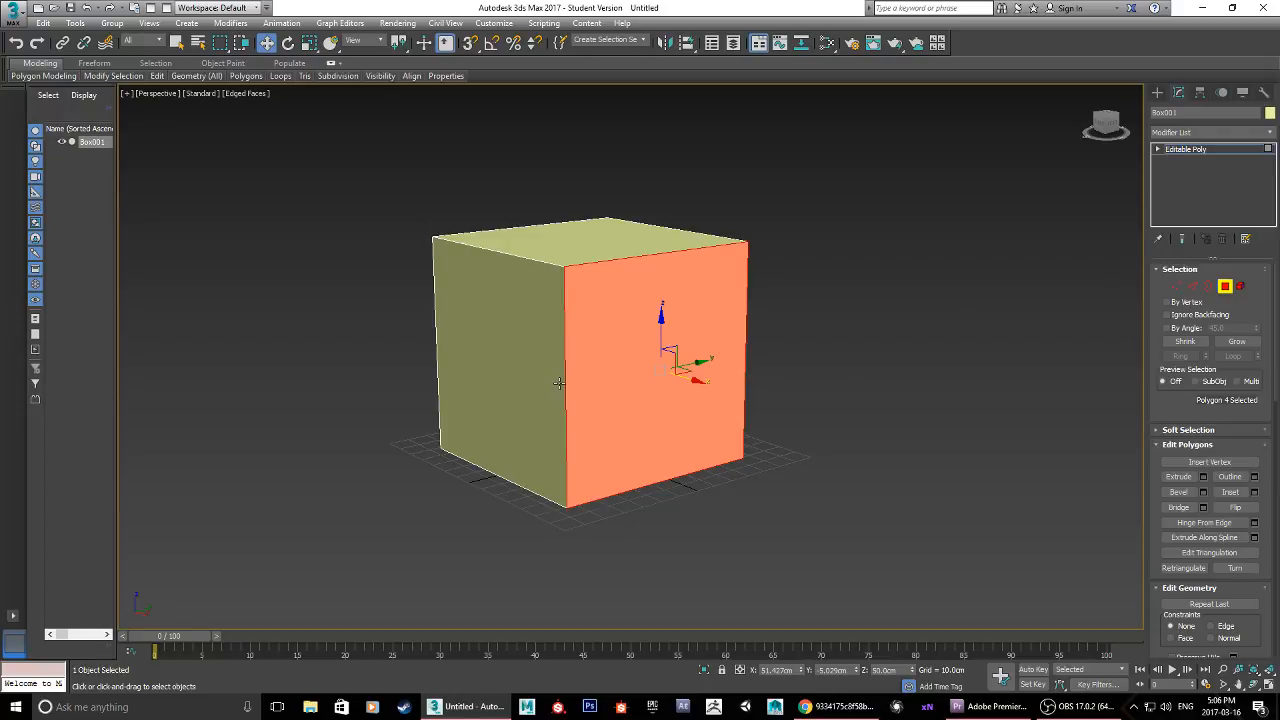
pyautogui.keyDown('ctrl'); pyautogui.click(487, 350); pyautogui.keyUp('ctrl')
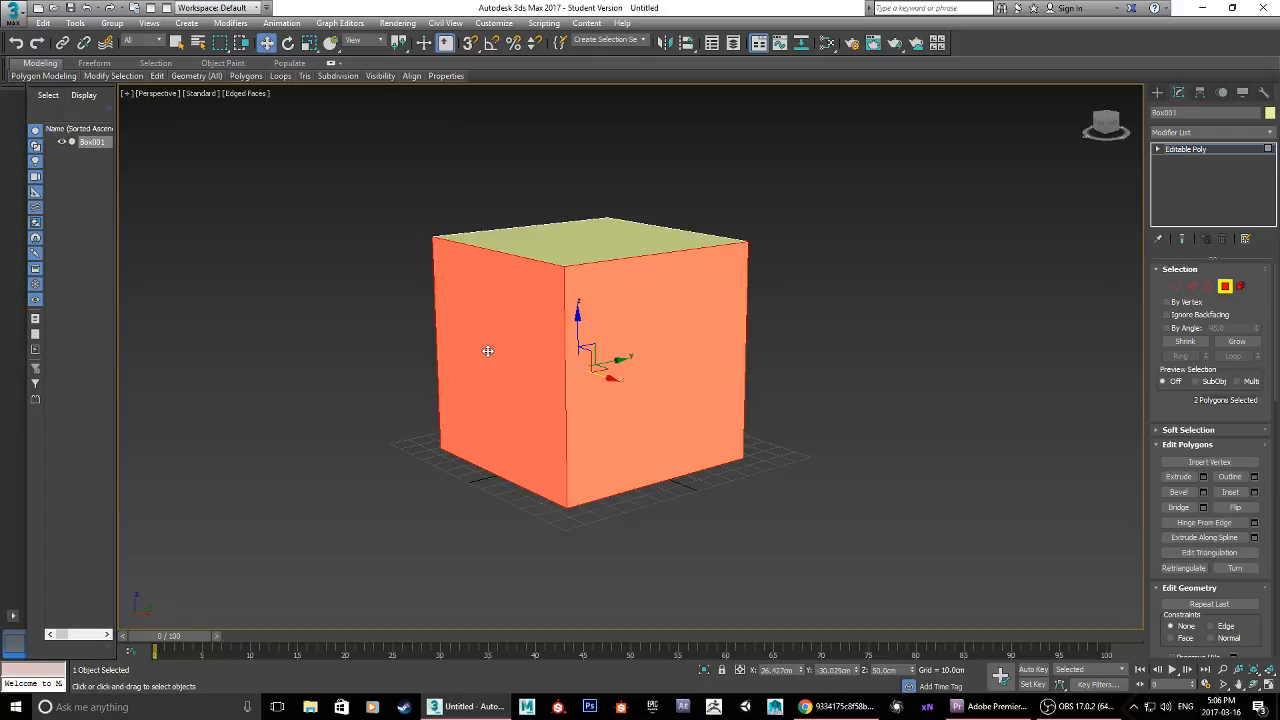
pyautogui.keyDown('alt'); pyautogui.moveTo(826, 375); pyautogui.dragTo(748, 363, button='middle'); pyautogui.keyUp('alt')
pyautogui.keyDown('shift'); pyautogui.click(748, 363); pyautogui.keyUp('shift')
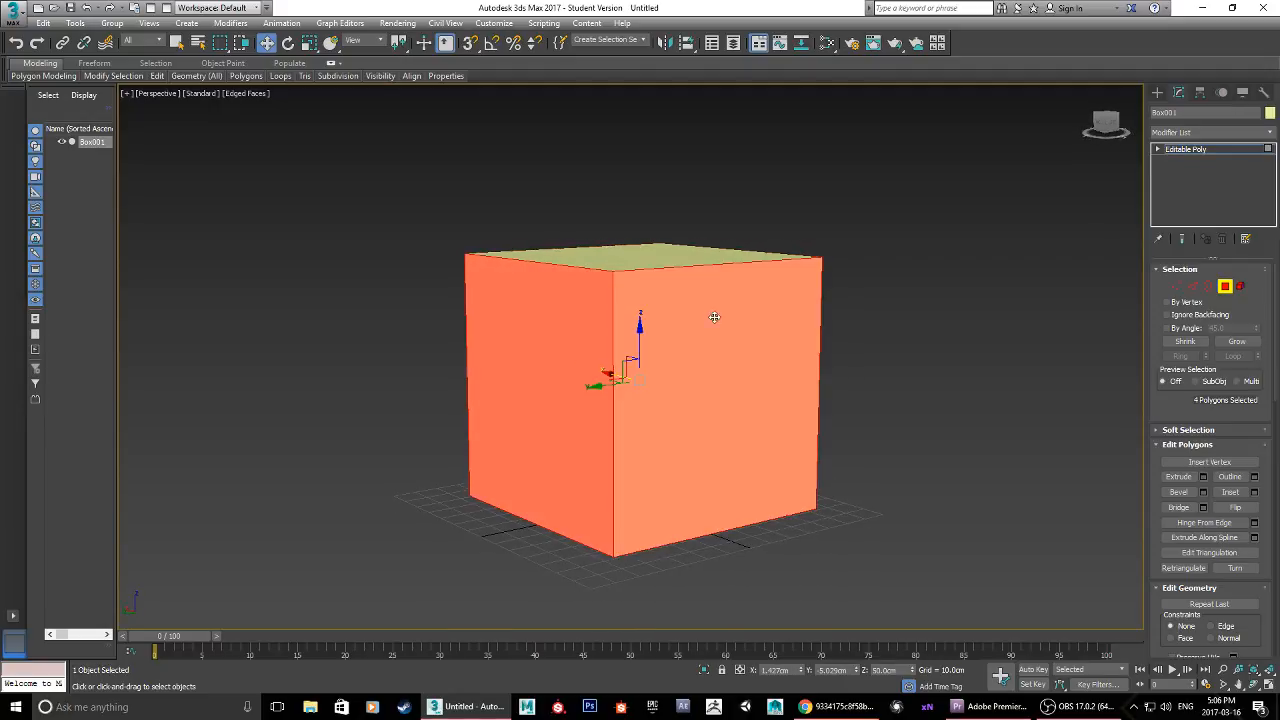
pyautogui.keyDown('ctrl'); pyautogui.click(663, 257); pyautogui.keyUp('ctrl')
pyautogui.keyDown('alt'); pyautogui.moveTo(579, 471); pyautogui.dragTo(724, 388, button='middle'); pyautogui.keyUp('alt')
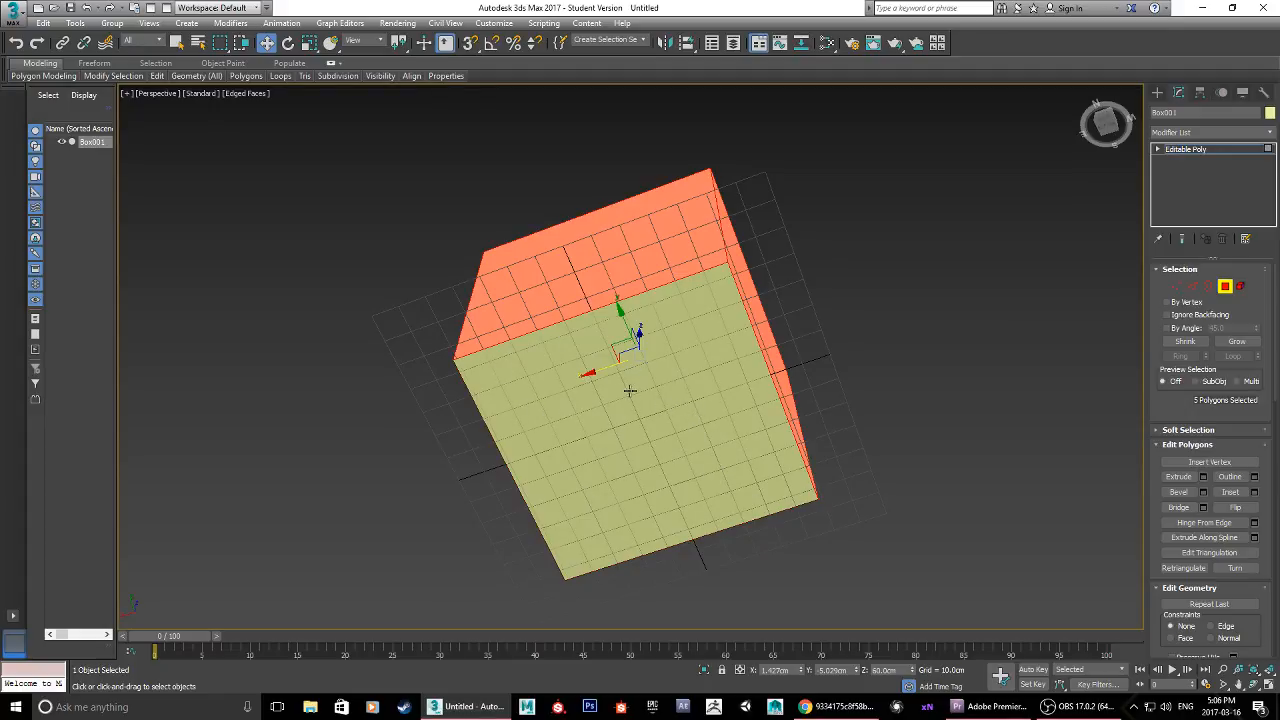
pyautogui.keyDown('alt'); pyautogui.moveTo(631, 391); pyautogui.dragTo(709, 503, button='middle'); pyautogui.keyUp('alt')
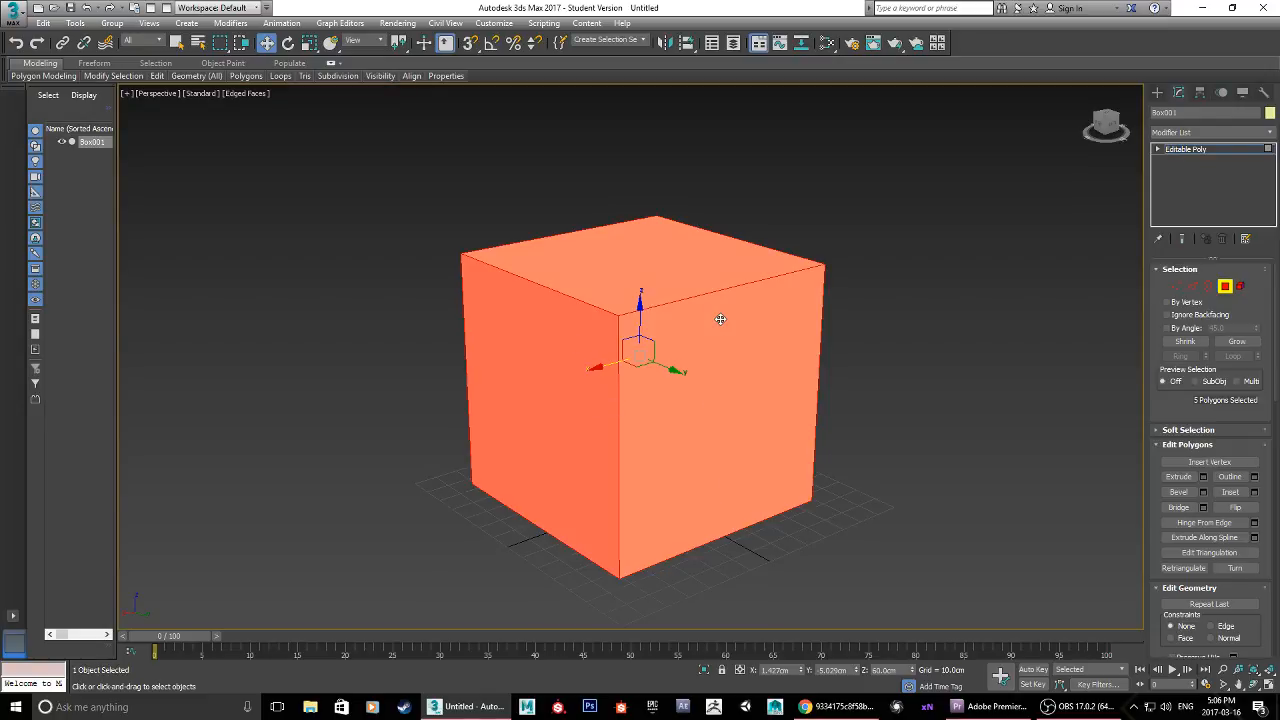
pyautogui.moveTo(545, 370)
pyautogui.keyDown('alt'); pyautogui.mouseDown(button='middle')
pyautogui.moveTo(937, 360)
pyautogui.moveTo(508, 354)
pyautogui.moveTo(514, 375)
pyautogui.moveTo(577, 371)
pyautogui.moveTo(554, 371)
pyautogui.mouseUp(button='middle'); pyautogui.keyUp('alt')
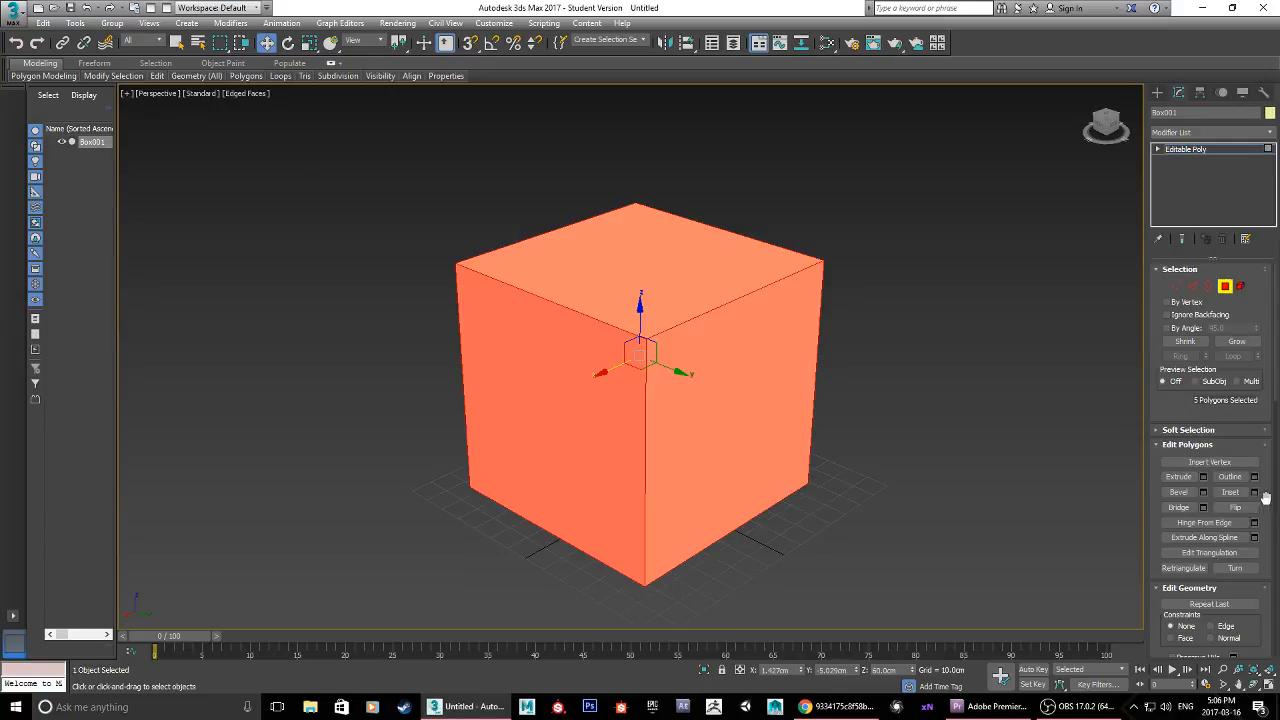
pyautogui.scroll(-12, 1265, 497)
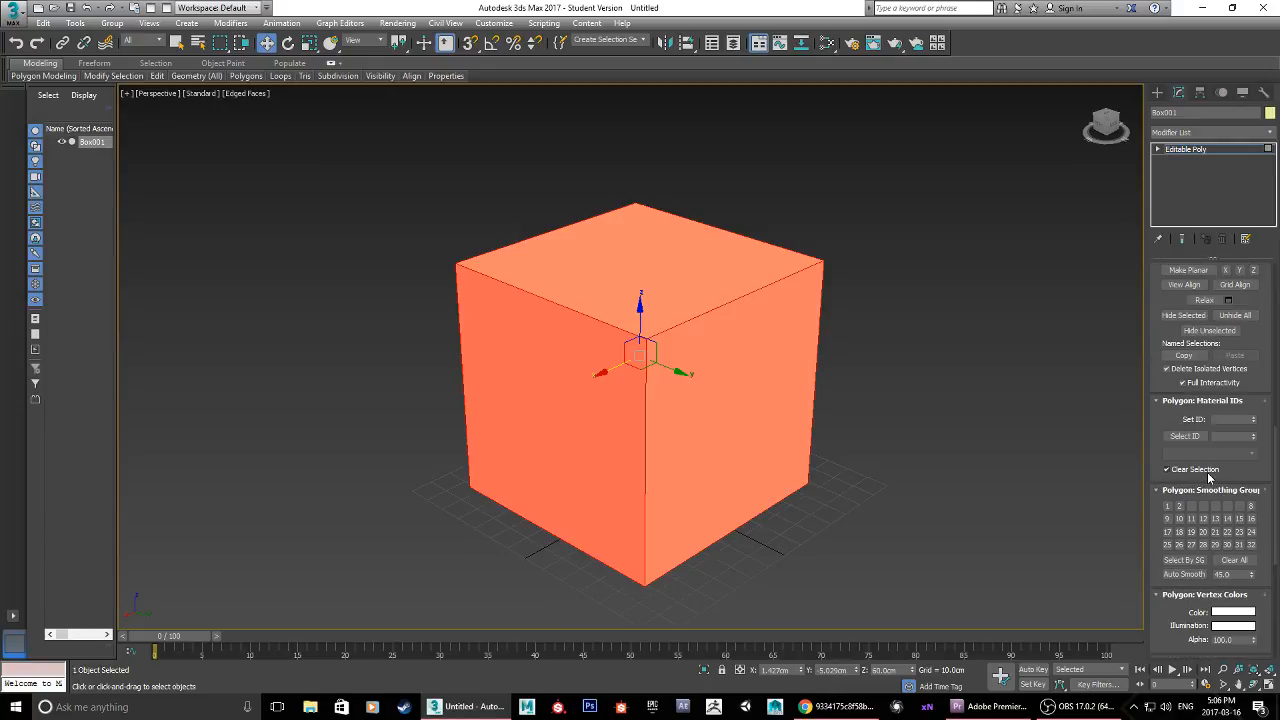
pyautogui.scroll(-7, 1209, 478)
pyautogui.scroll(-2, 1207, 540)
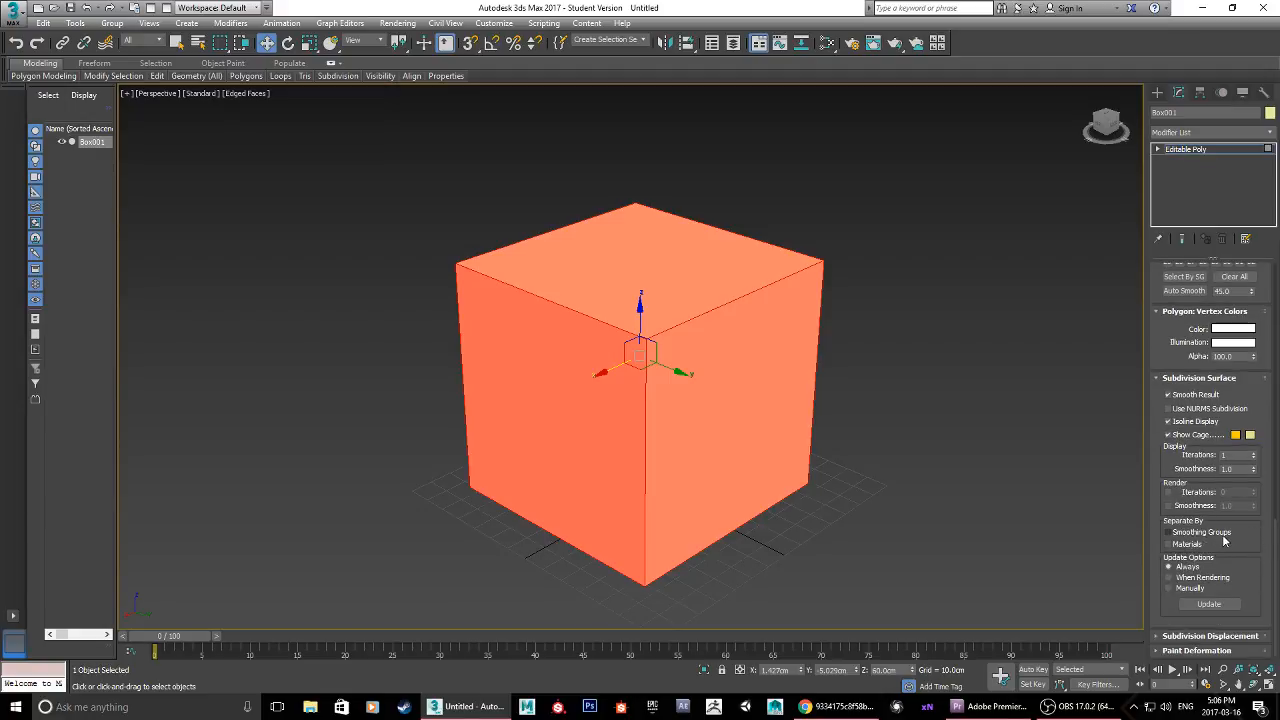
pyautogui.moveTo(1276, 533)
pyautogui.mouseDown()
pyautogui.moveTo(1277, 297)
pyautogui.moveTo(1278, 557)
pyautogui.mouseUp()
pyautogui.moveTo(1276, 543); pyautogui.dragTo(1277, 293)
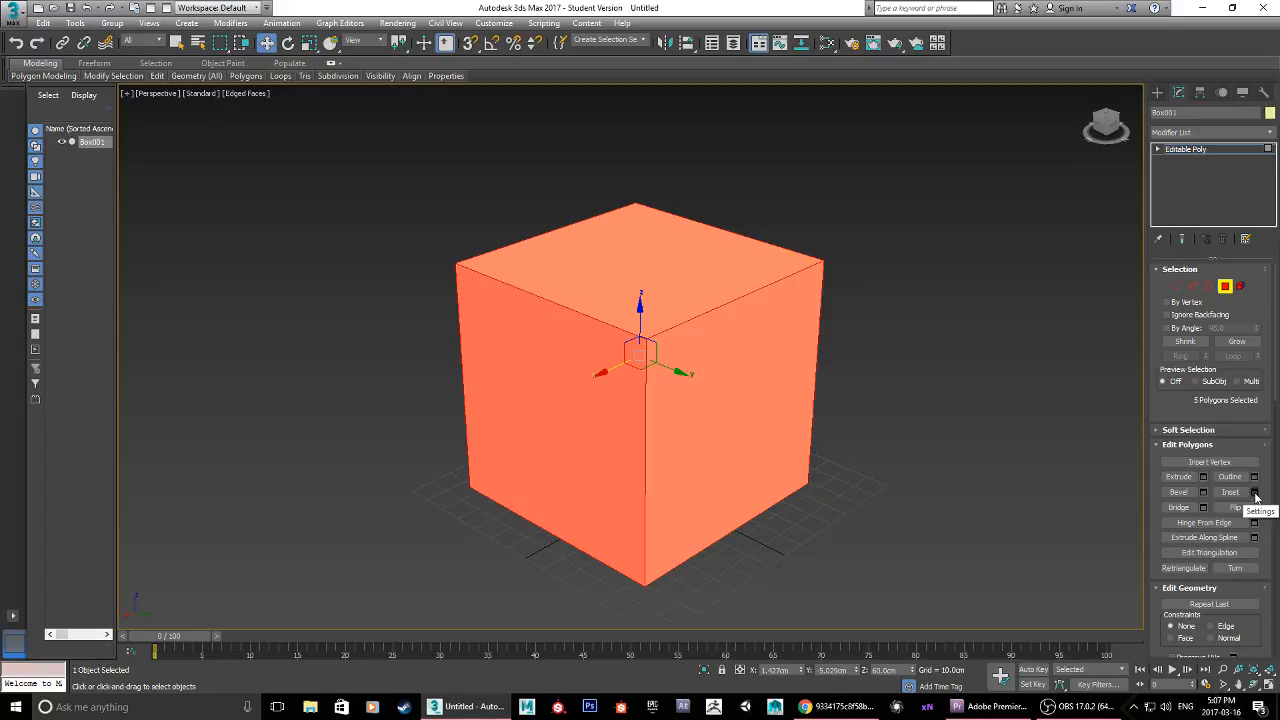
# Step: Start an Inset on the five selected polygons of the box and set its type to By Polygon
pyautogui.click(1255, 493)
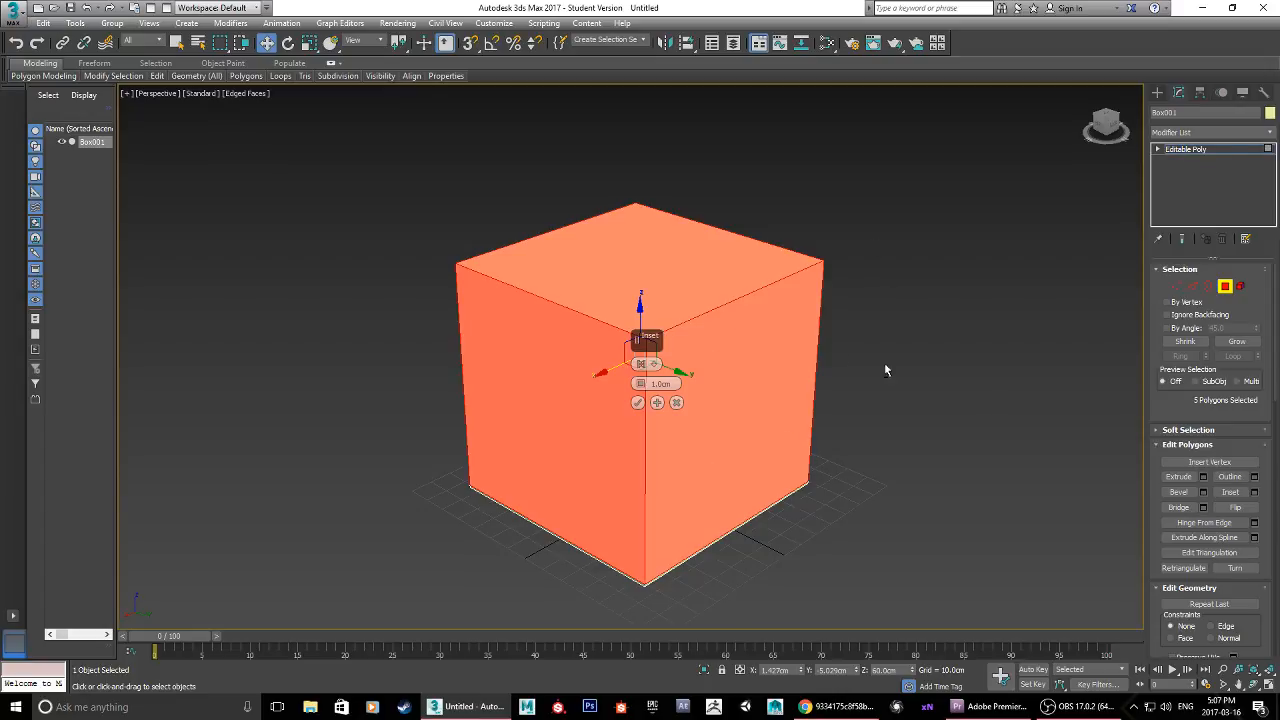
pyautogui.keyDown('alt'); pyautogui.moveTo(886, 366); pyautogui.dragTo(735, 390, button='middle'); pyautogui.keyUp('alt')
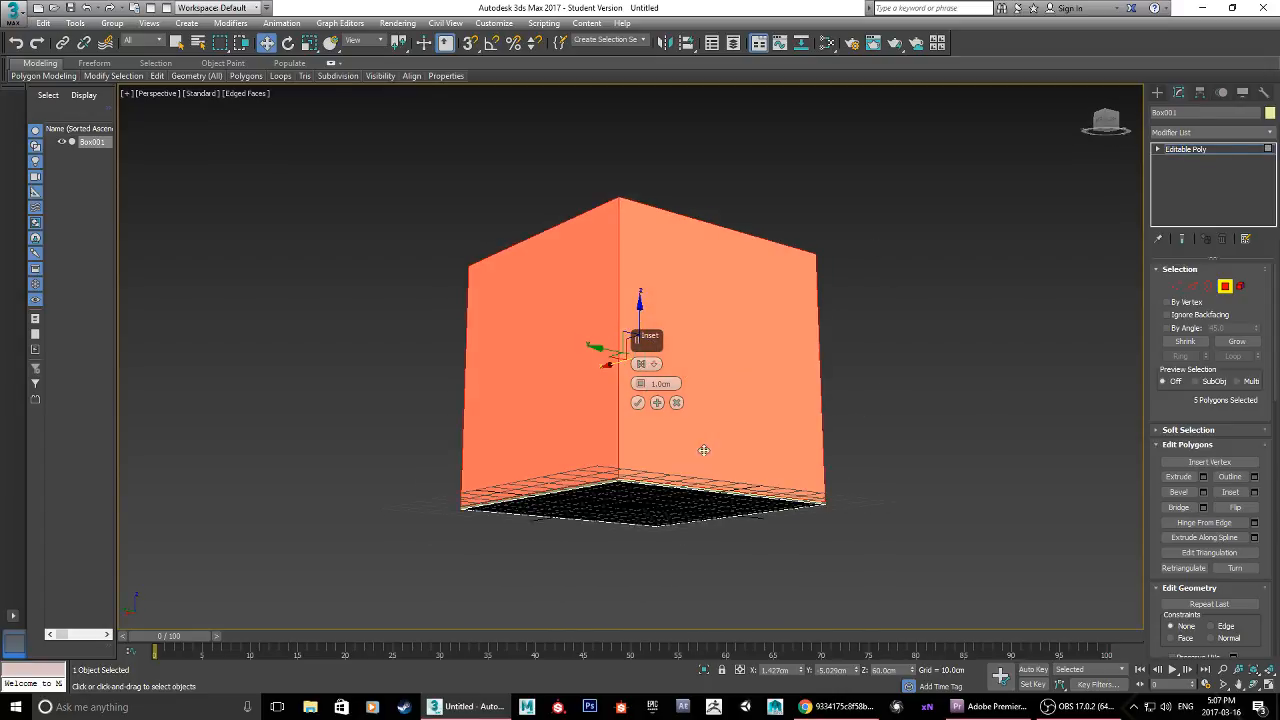
pyautogui.keyDown('alt'); pyautogui.moveTo(603, 481); pyautogui.dragTo(757, 530, button='middle'); pyautogui.keyUp('alt')
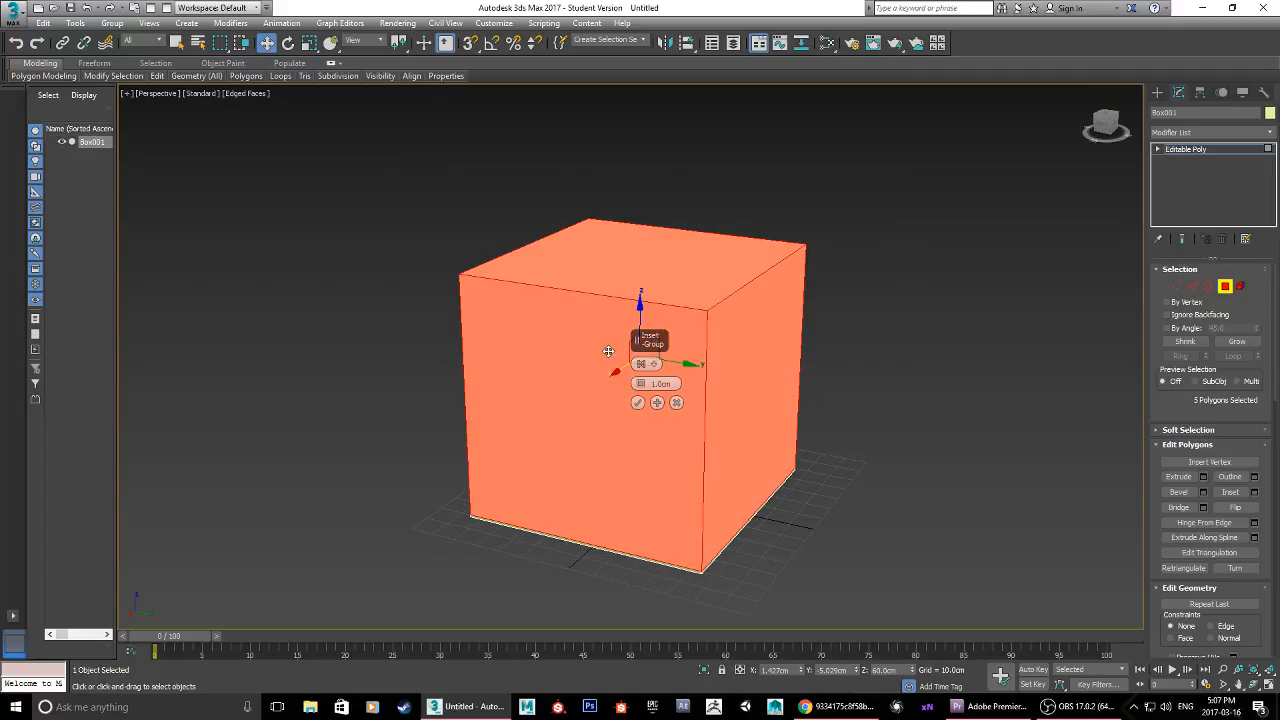
pyautogui.click(656, 366)
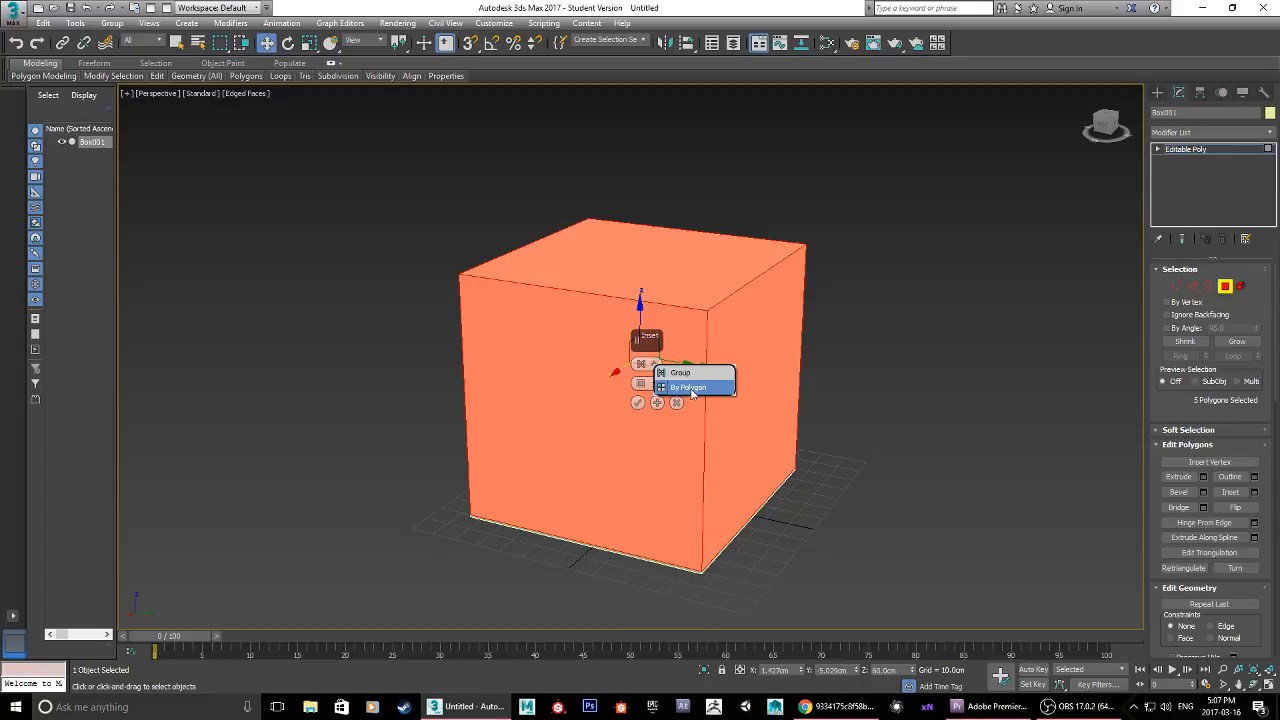
pyautogui.click(691, 389)
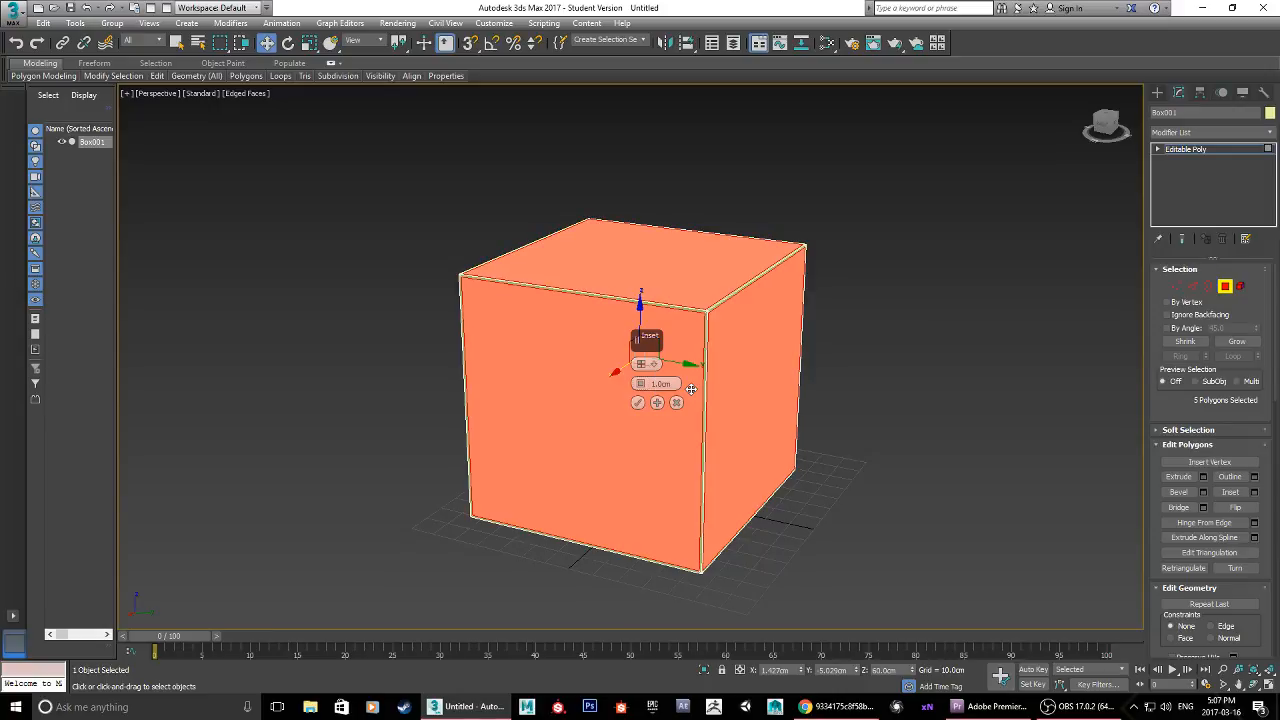
pyautogui.scroll(5, 704, 319)
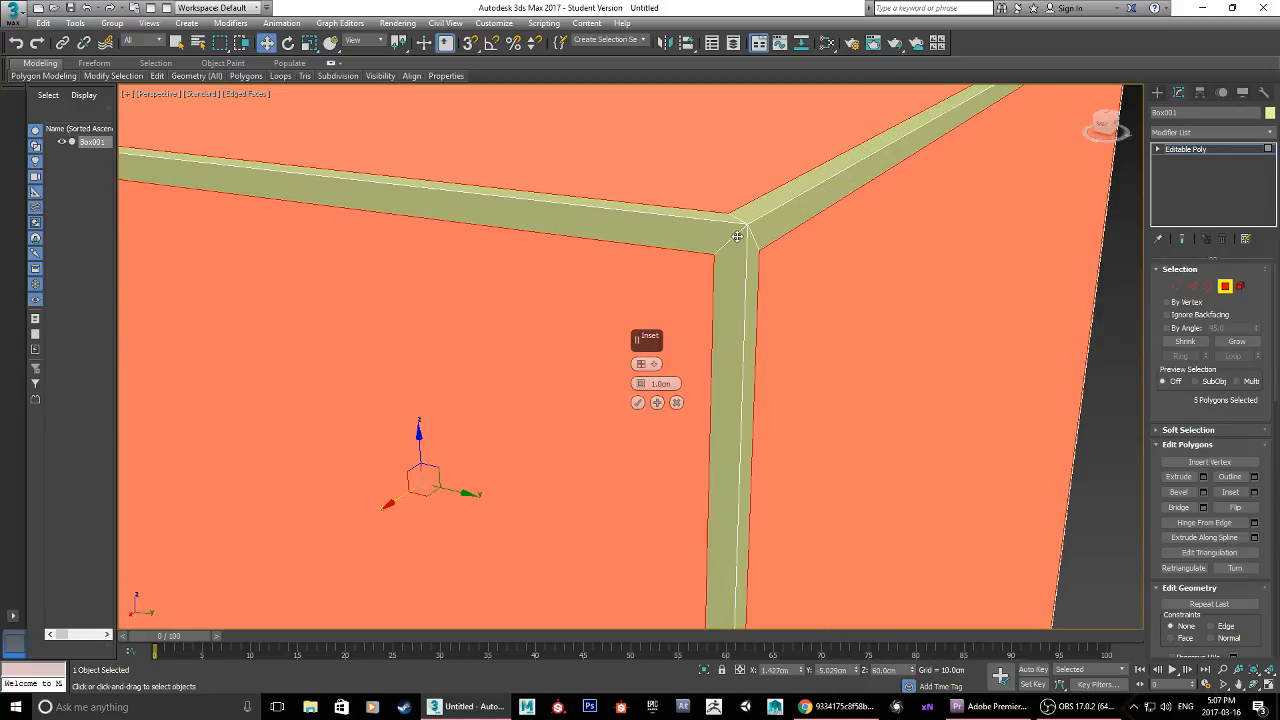
pyautogui.scroll(-5, 737, 335)
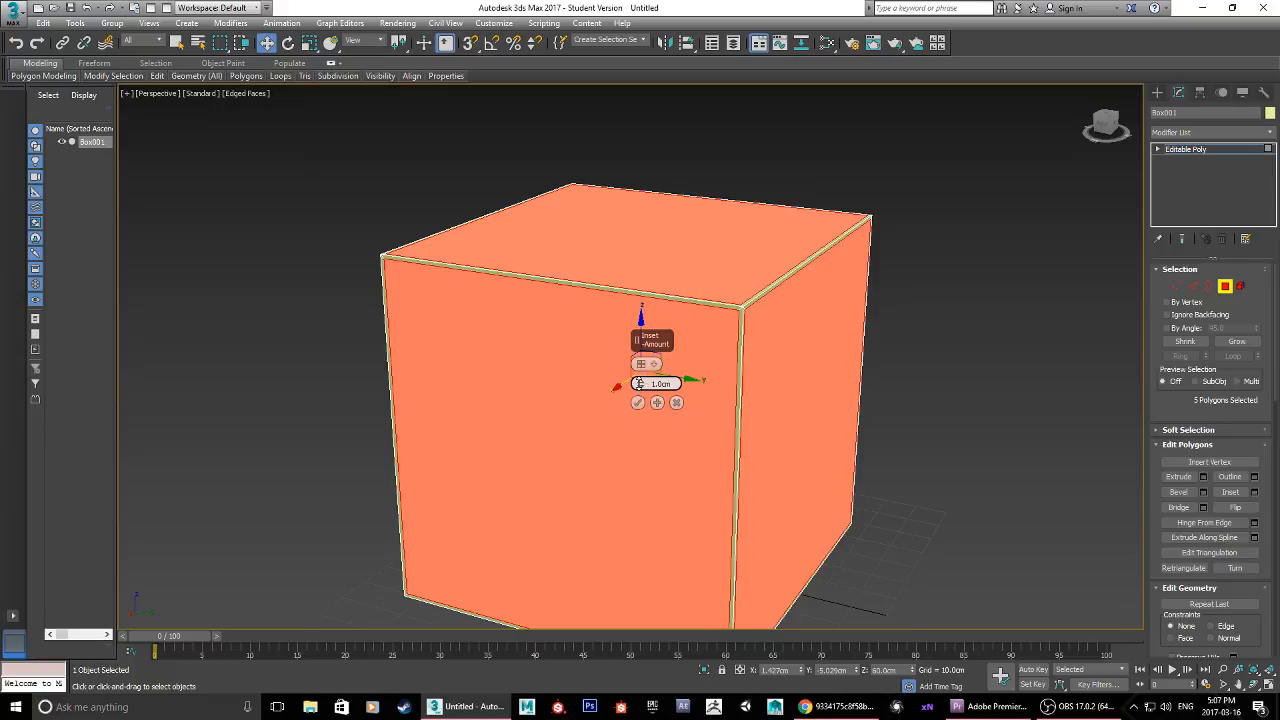
# Step: Set the inset amount to about 11.4 cm and apply it to all five polygons
pyautogui.moveTo(640, 383); pyautogui.dragTo(640, 383)
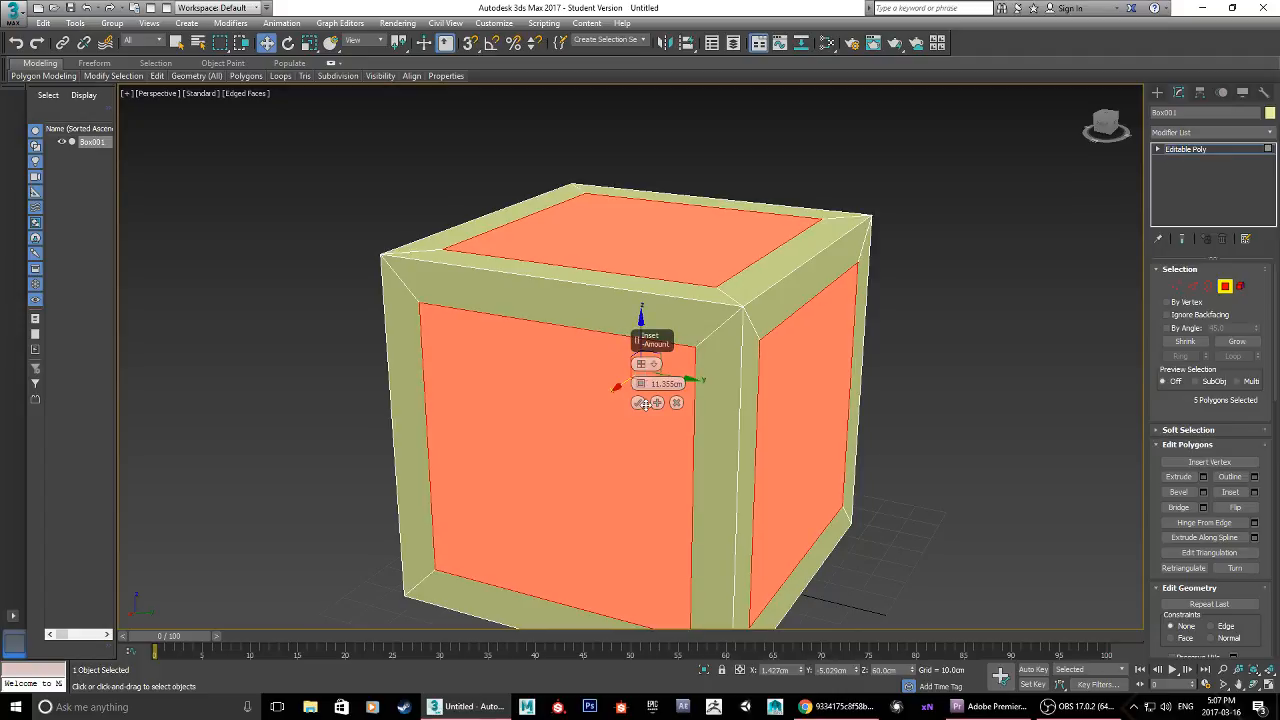
pyautogui.click(840, 707)
pyautogui.click(840, 707)
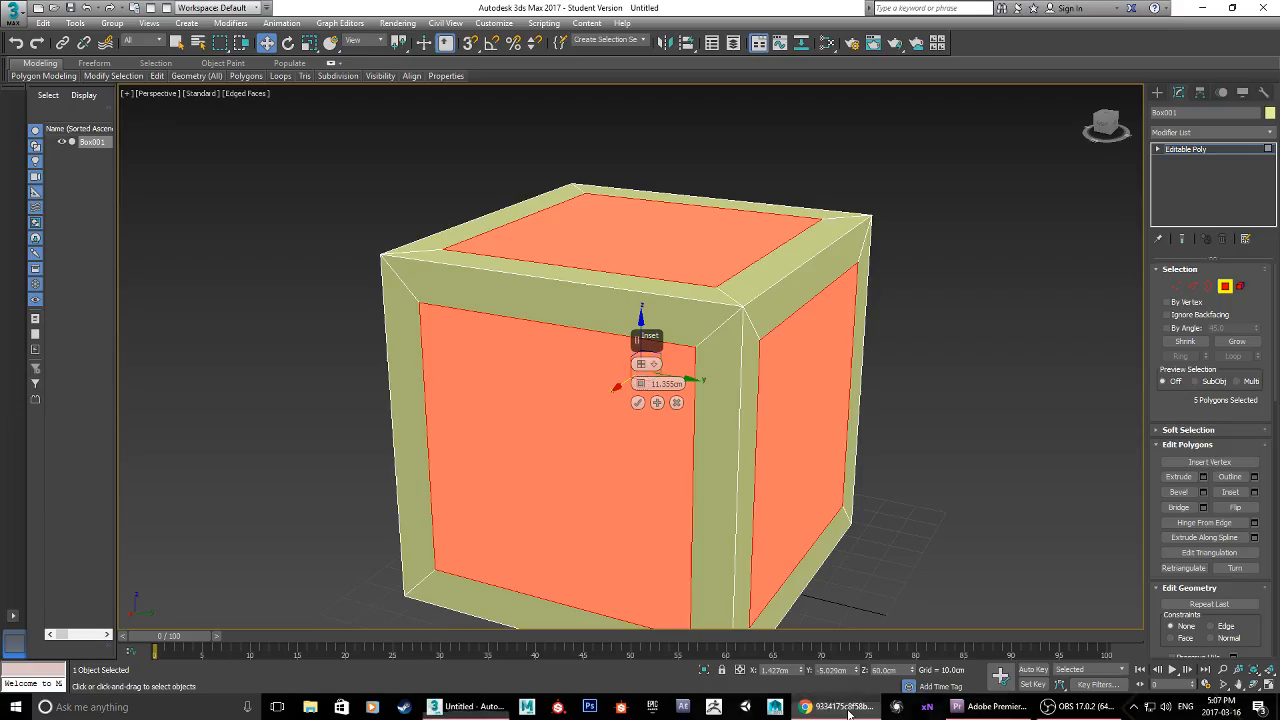
pyautogui.click(638, 403)
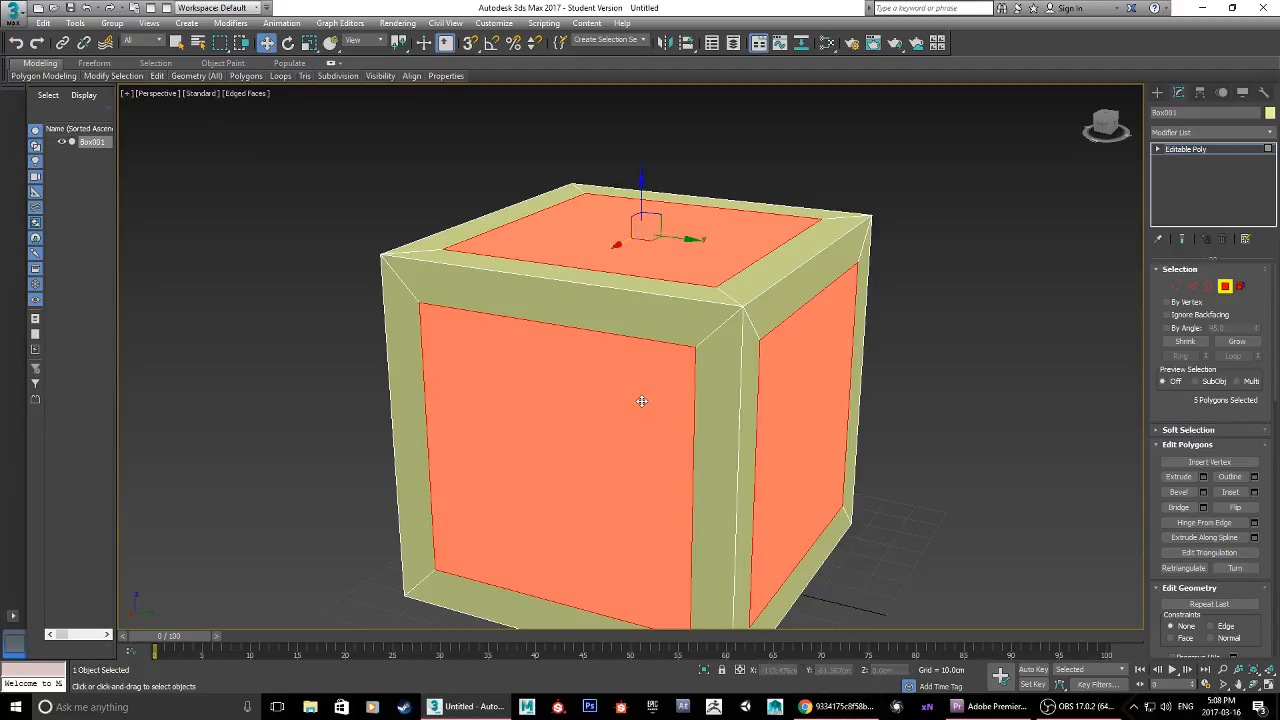
# Step: Extrude the five inset polygons inward to a height of about -4.3 cm, judging the depth against the crate reference image in Chrome
pyautogui.keyDown('alt'); pyautogui.moveTo(643, 400); pyautogui.dragTo(765, 476, button='middle'); pyautogui.keyUp('alt')
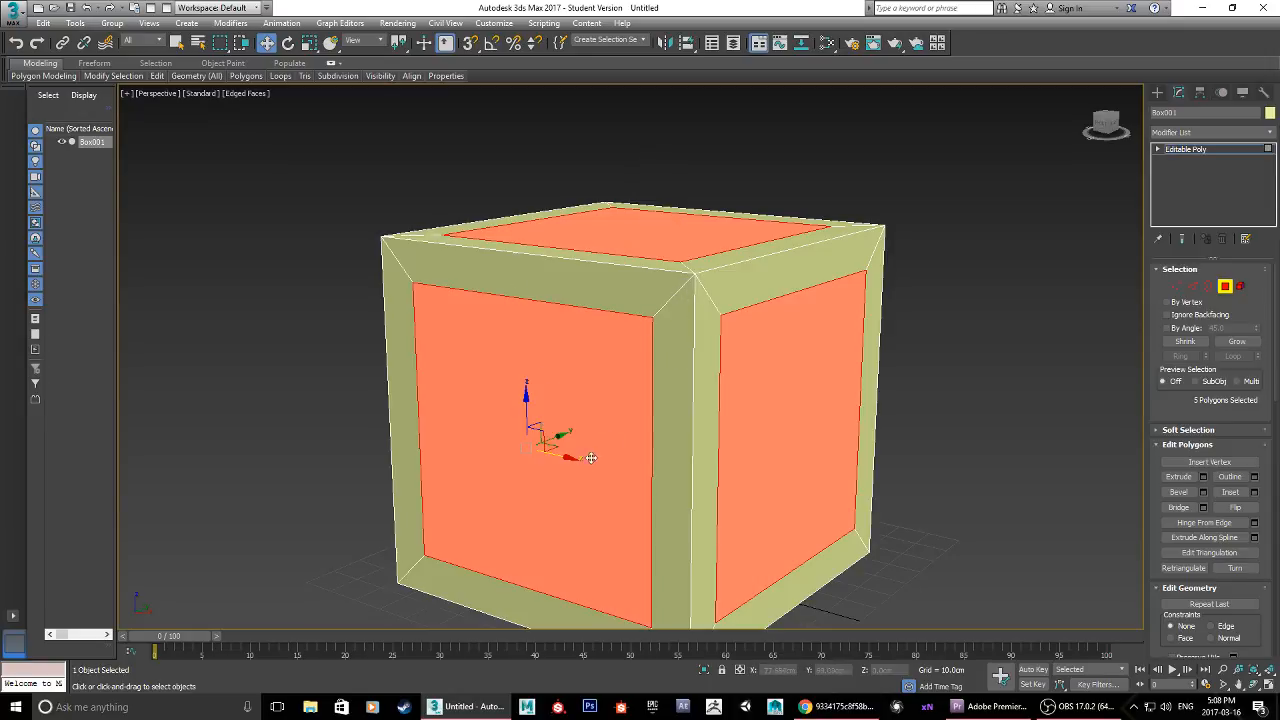
pyautogui.keyDown('alt'); pyautogui.moveTo(993, 426); pyautogui.dragTo(727, 389, button='middle'); pyautogui.keyUp('alt')
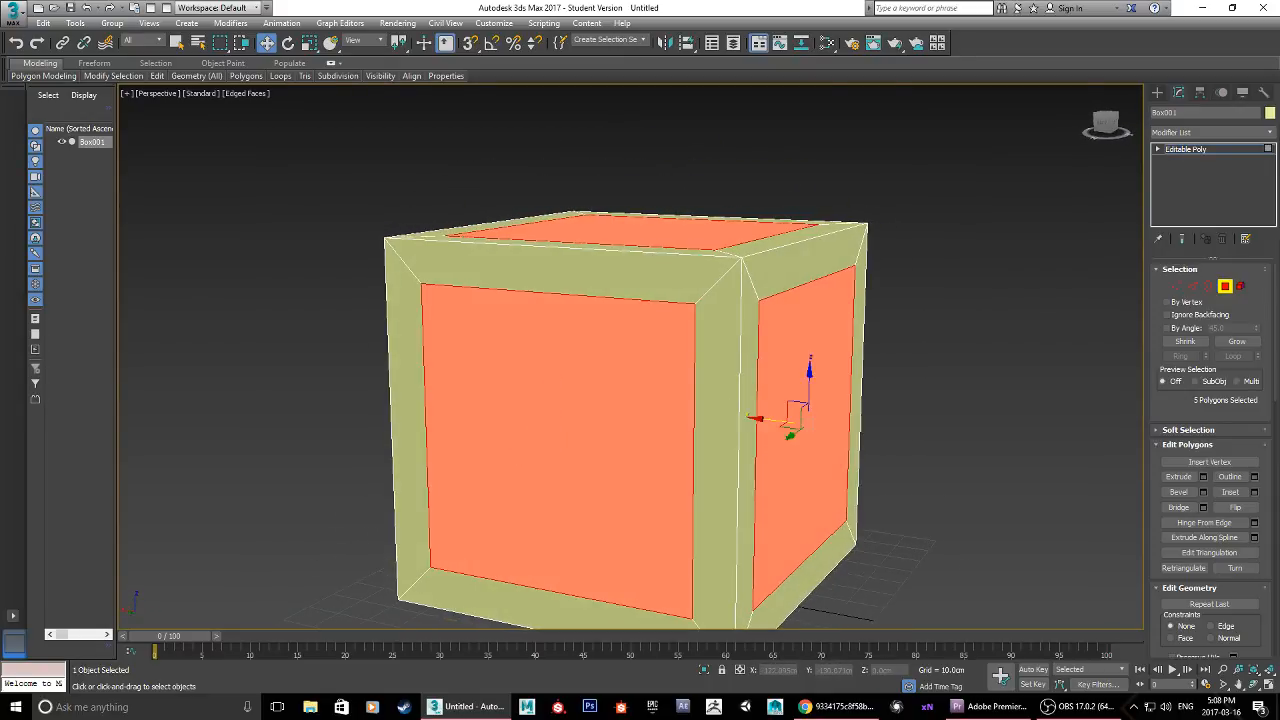
pyautogui.click(1205, 477)
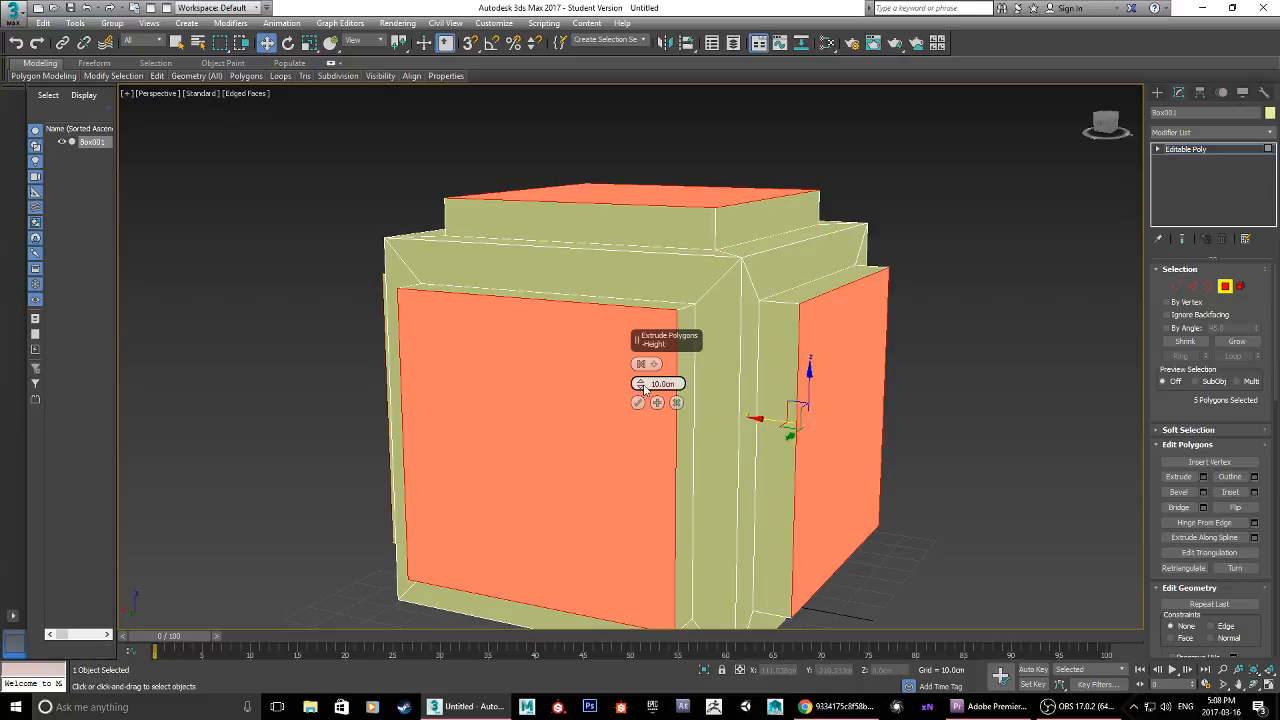
pyautogui.moveTo(644, 387); pyautogui.dragTo(680, 457)
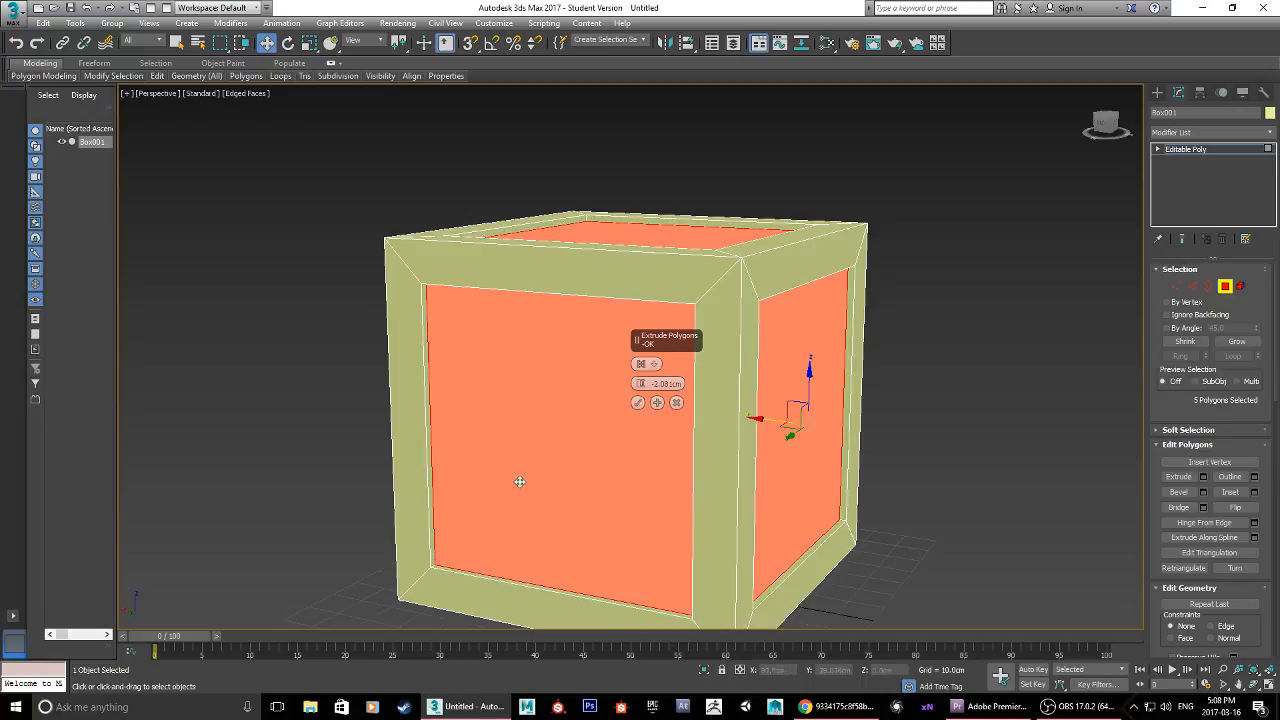
pyautogui.click(836, 707)
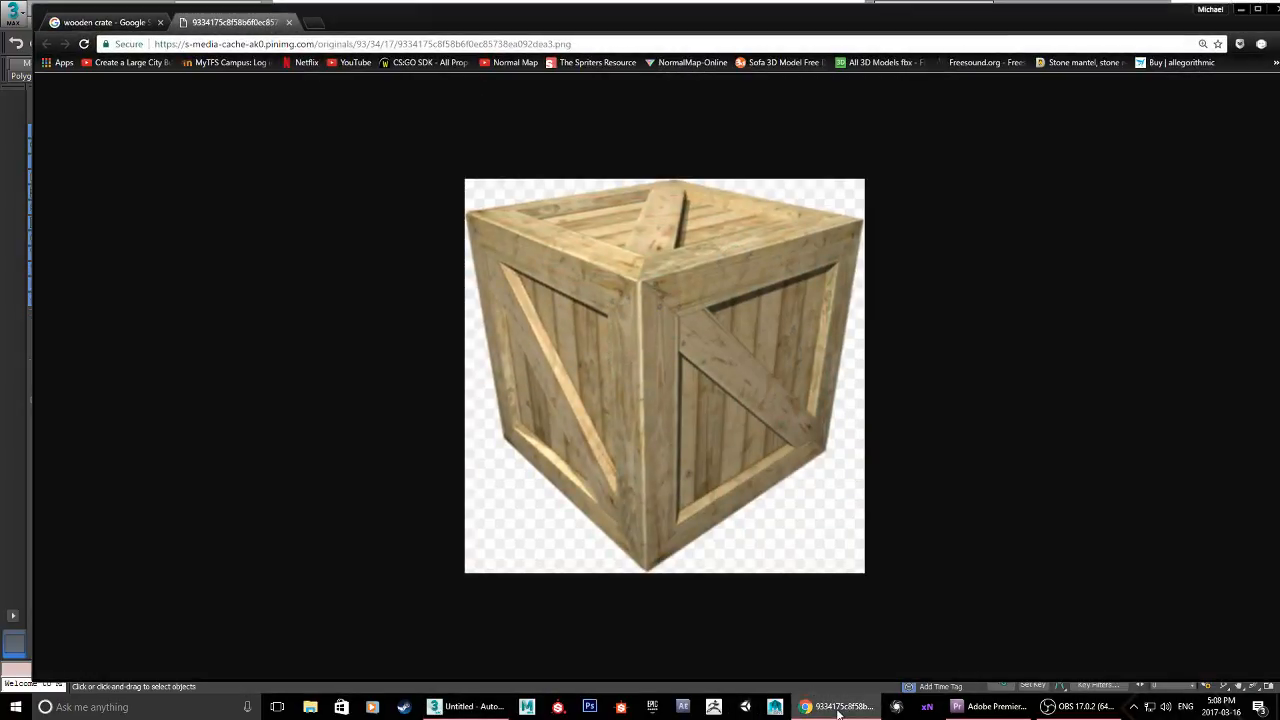
pyautogui.click(838, 710)
pyautogui.moveTo(640, 384); pyautogui.dragTo(640, 385)
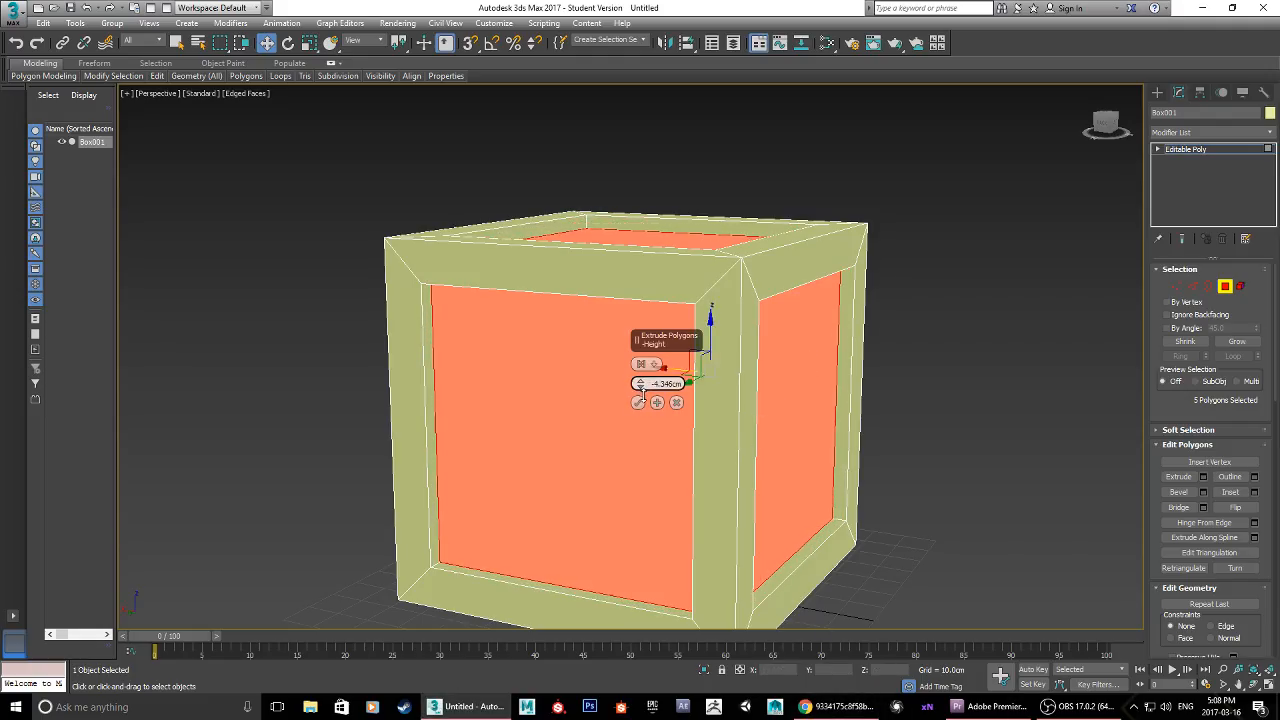
pyautogui.click(638, 403)
# Step: Leave polygon editing and inspect the whole crate with the edged faces display turned off
pyautogui.keyDown('alt'); pyautogui.moveTo(1000, 408); pyautogui.dragTo(633, 424, button='middle'); pyautogui.keyUp('alt')
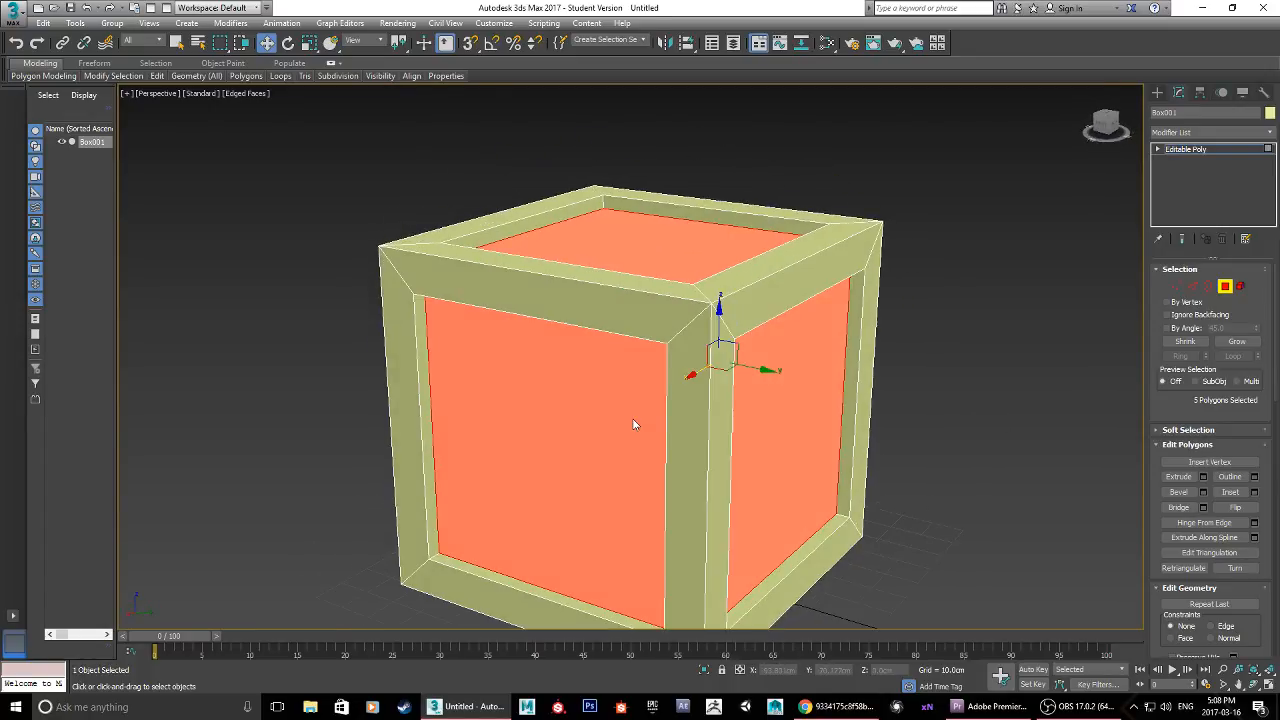
pyautogui.click(1225, 287)
pyautogui.moveTo(953, 454)
pyautogui.mouseDown(button='middle')
pyautogui.moveTo(963, 409)
pyautogui.moveTo(934, 406)
pyautogui.moveTo(713, 443)
pyautogui.moveTo(894, 320)
pyautogui.moveTo(894, 397)
pyautogui.moveTo(1037, 406)
pyautogui.moveTo(1026, 383)
pyautogui.moveTo(937, 391)
pyautogui.moveTo(846, 430)
pyautogui.moveTo(620, 426)
pyautogui.moveTo(702, 428)
pyautogui.mouseUp(button='middle')
pyautogui.press('F4')
pyautogui.scroll(-3, 932, 408)
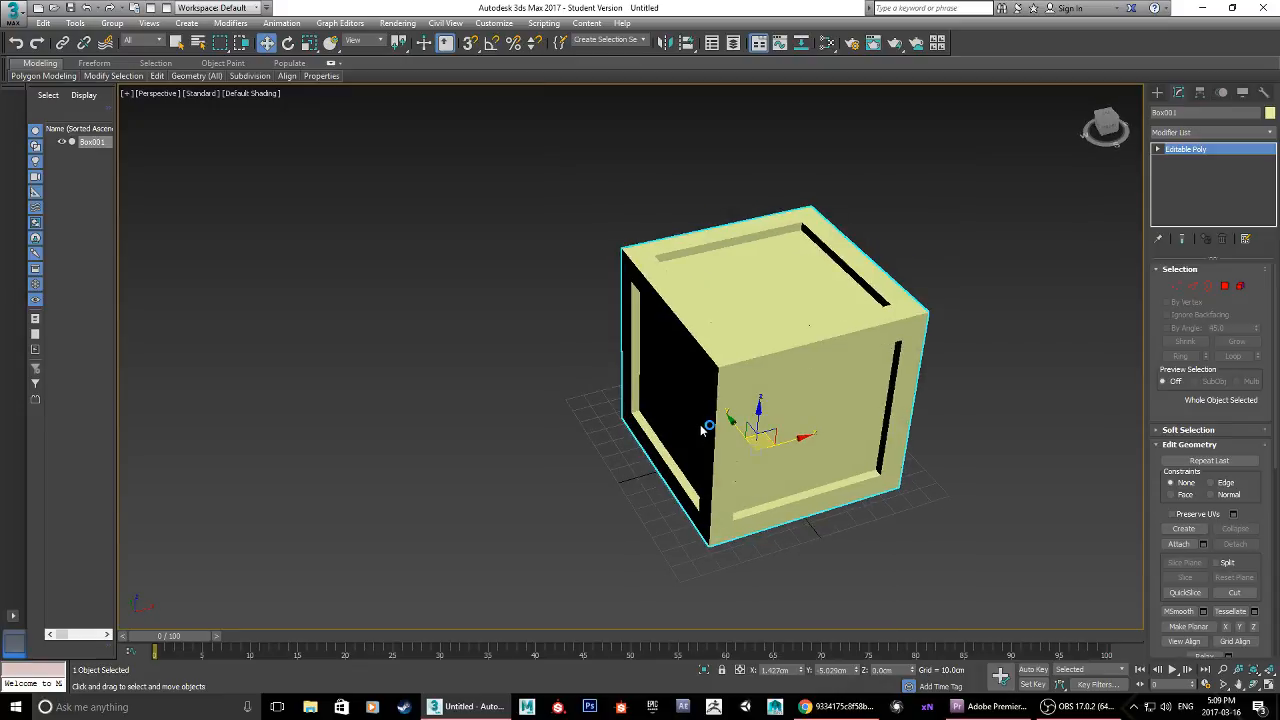
# Step: Try a Bevel on only the recessed top polygon with a height of about 36 cm and a different outline, and clear the selection
pyautogui.click(1225, 286)
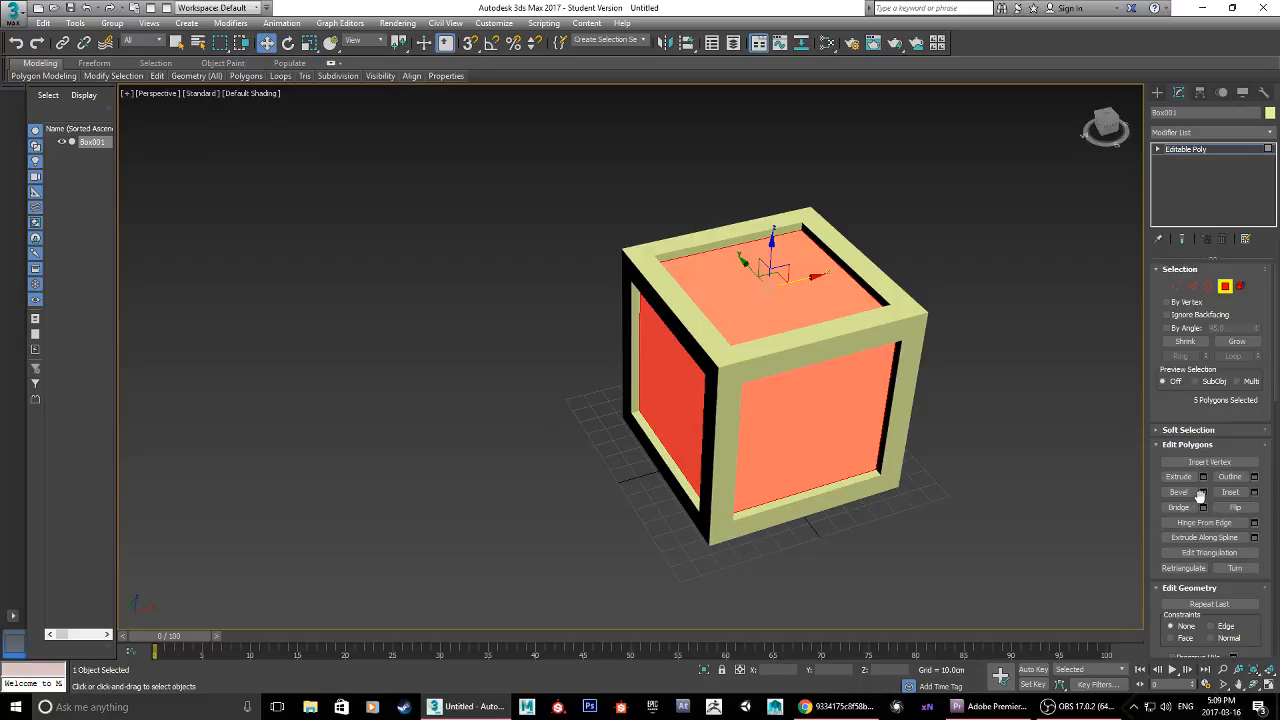
pyautogui.click(785, 301)
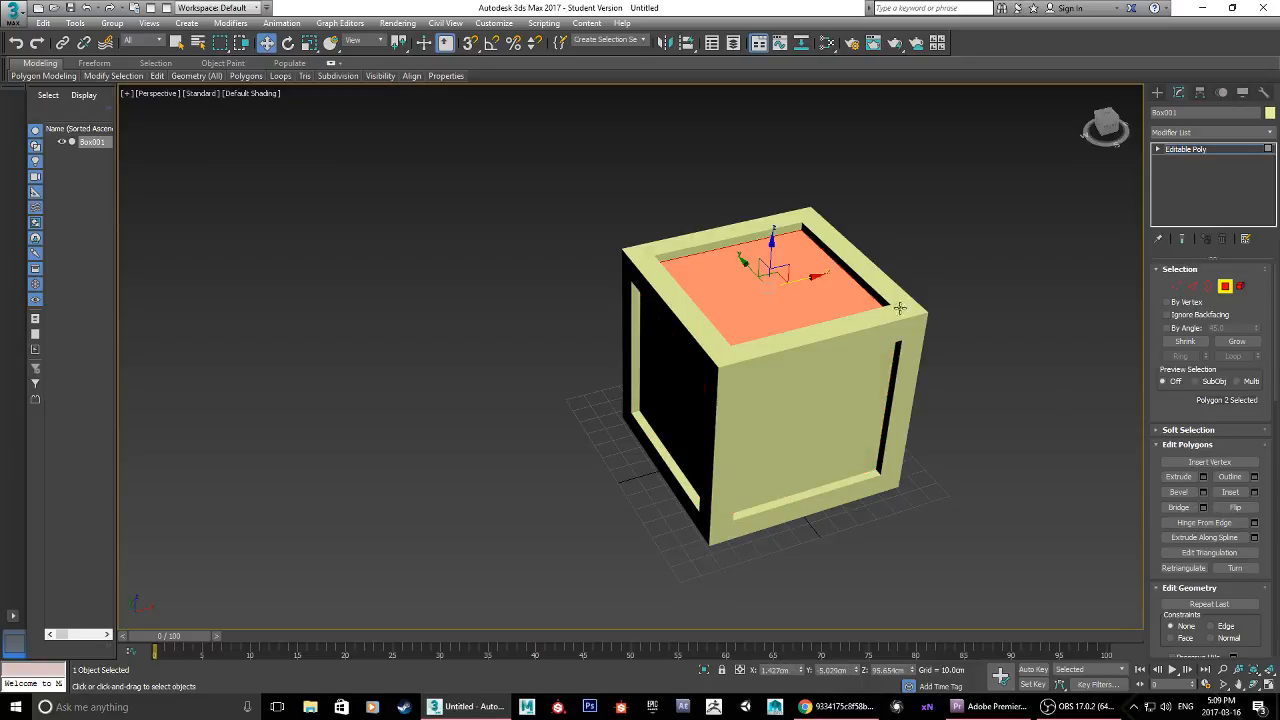
pyautogui.click(1203, 492)
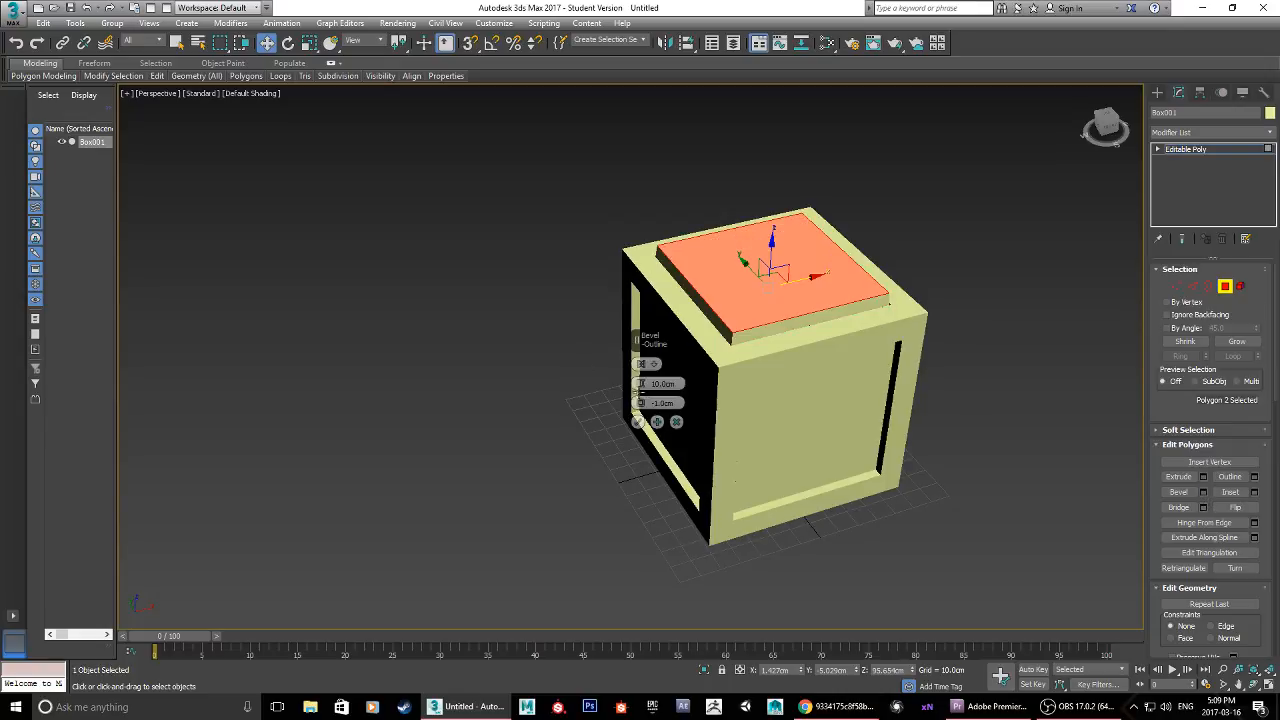
pyautogui.moveTo(641, 384); pyautogui.dragTo(643, 278)
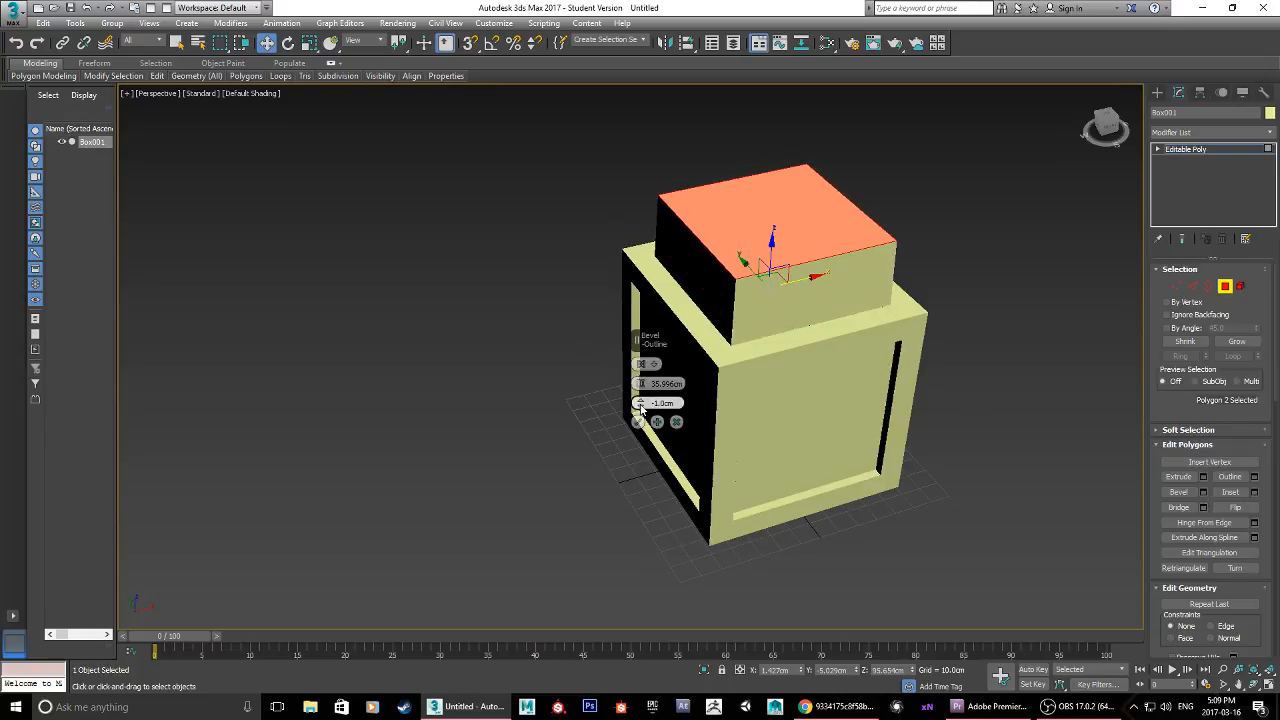
pyautogui.moveTo(641, 408); pyautogui.dragTo(611, 331)
pyautogui.click(678, 422)
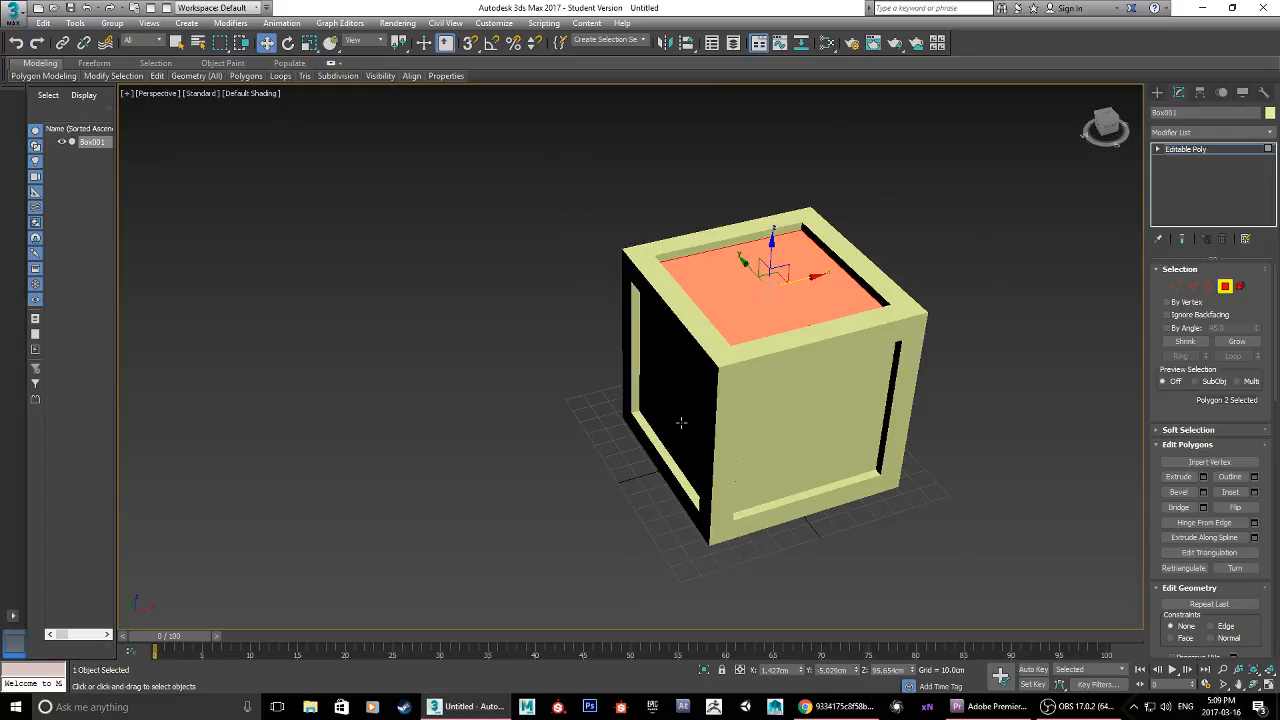
pyautogui.click(1031, 366)
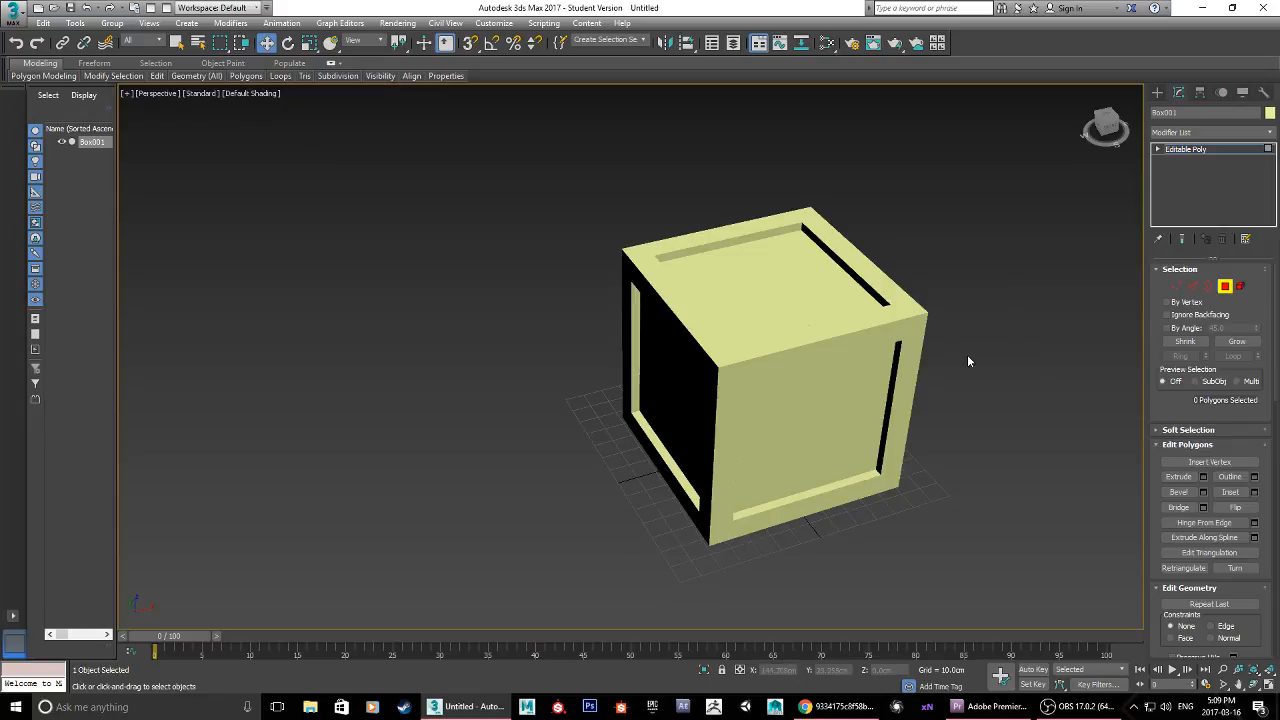
# Step: Turn the edged faces display back on and compare the crate with the reference image in Chrome
pyautogui.press('F4')
pyautogui.keyDown('alt'); pyautogui.moveTo(1006, 369); pyautogui.dragTo(878, 361, button='middle'); pyautogui.keyUp('alt')
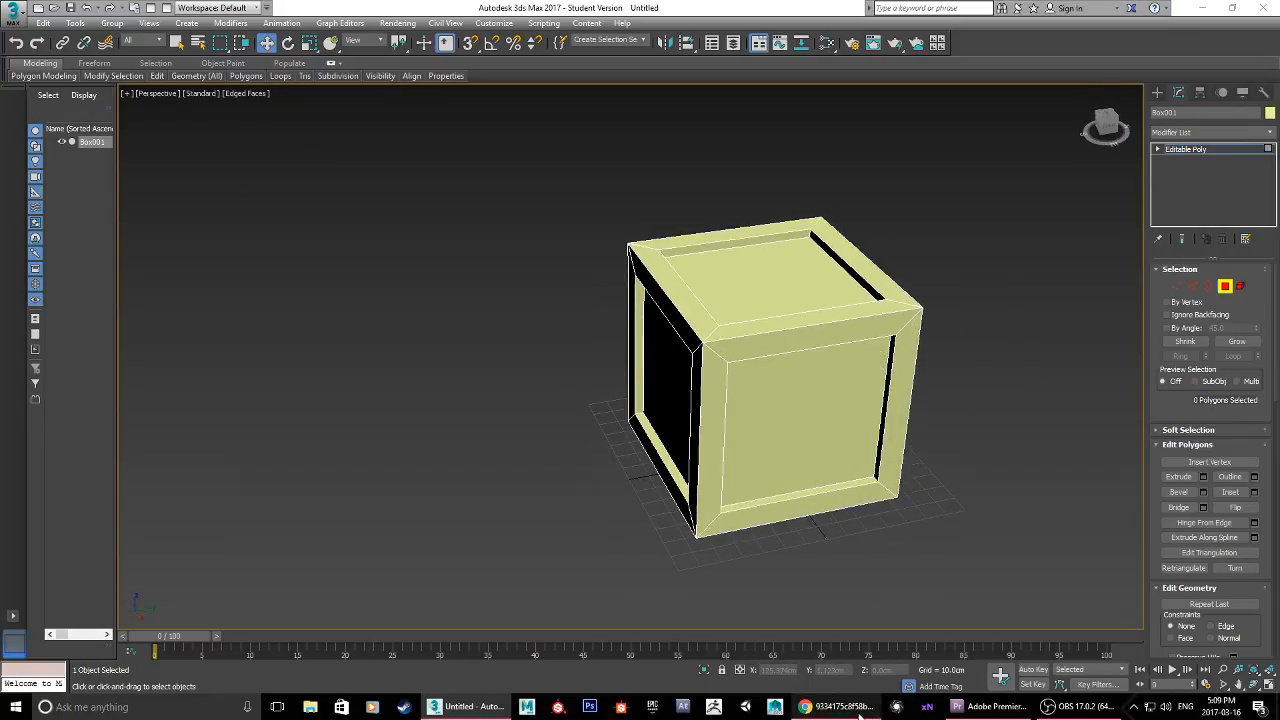
pyautogui.click(838, 706)
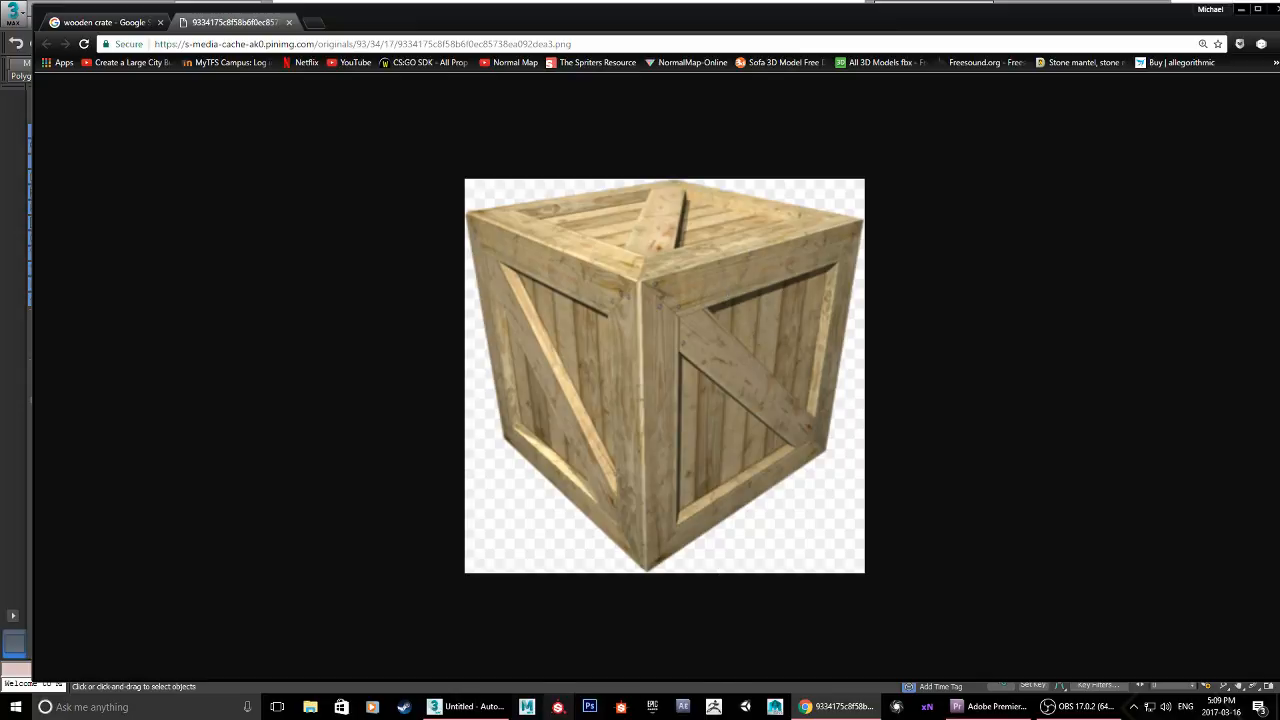
pyautogui.click(465, 707)
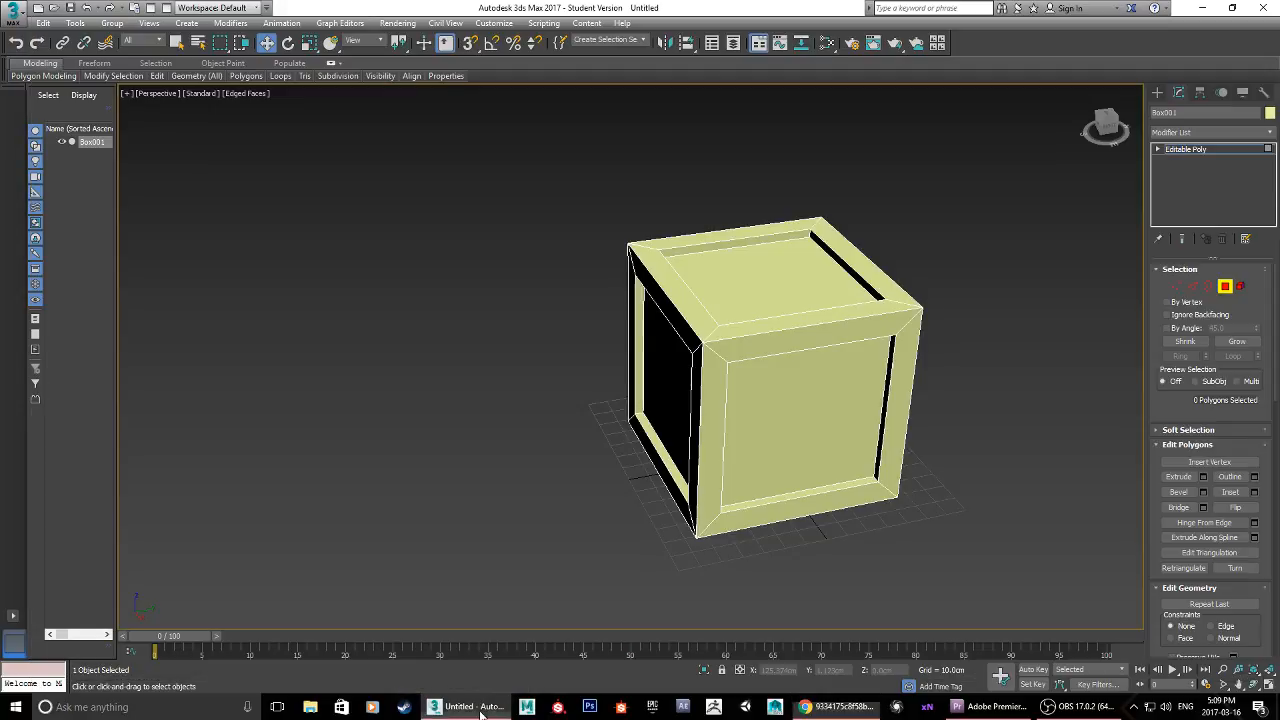
# Step: Switch from polygon to edge editing and select the upper inner edge of a recessed side panel
pyautogui.click(1226, 287)
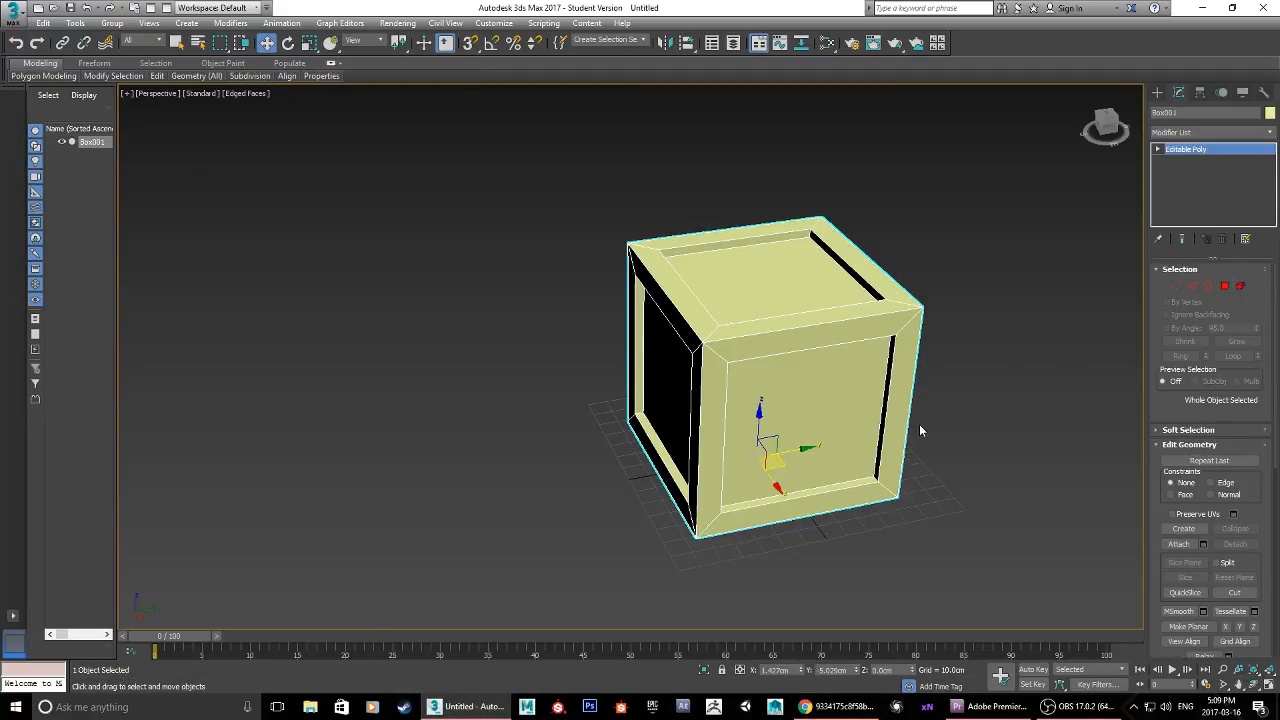
pyautogui.keyDown('alt'); pyautogui.moveTo(919, 424); pyautogui.dragTo(855, 408, button='middle'); pyautogui.keyUp('alt')
pyautogui.click(1191, 289)
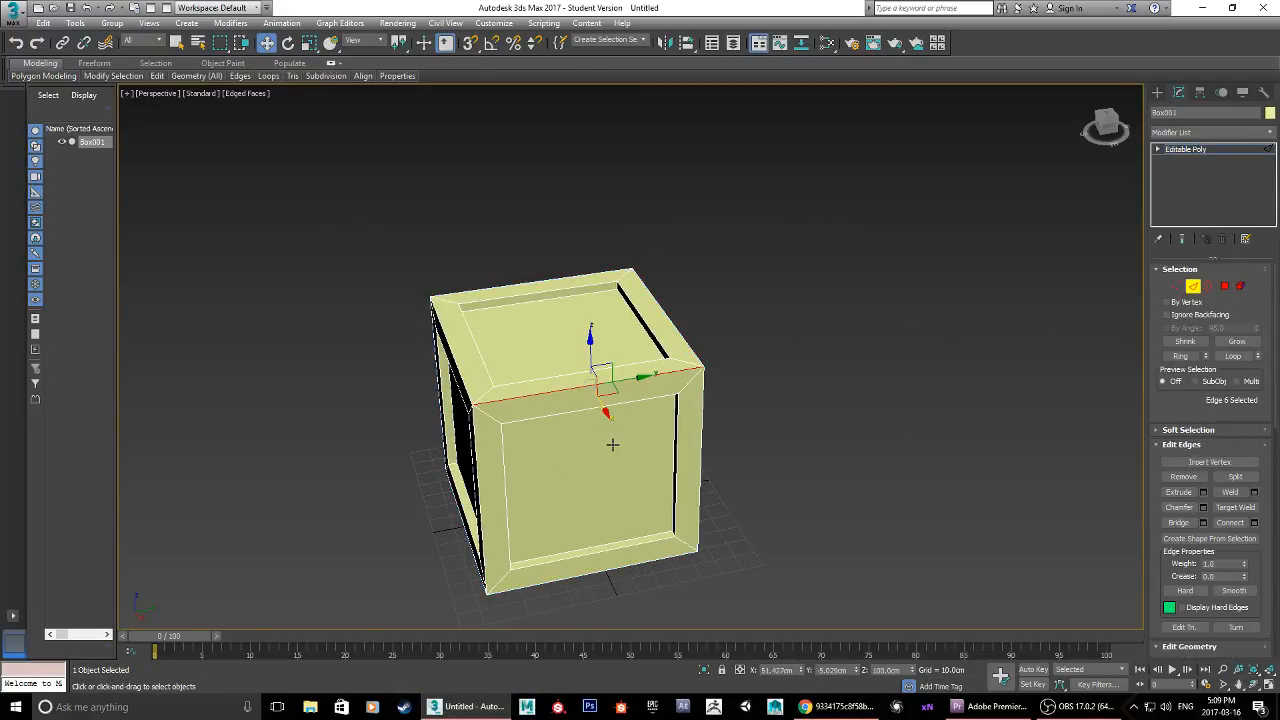
pyautogui.keyDown('alt'); pyautogui.moveTo(600, 428); pyautogui.dragTo(586, 356, button='middle'); pyautogui.keyUp('alt')
pyautogui.scroll(8, 603, 440)
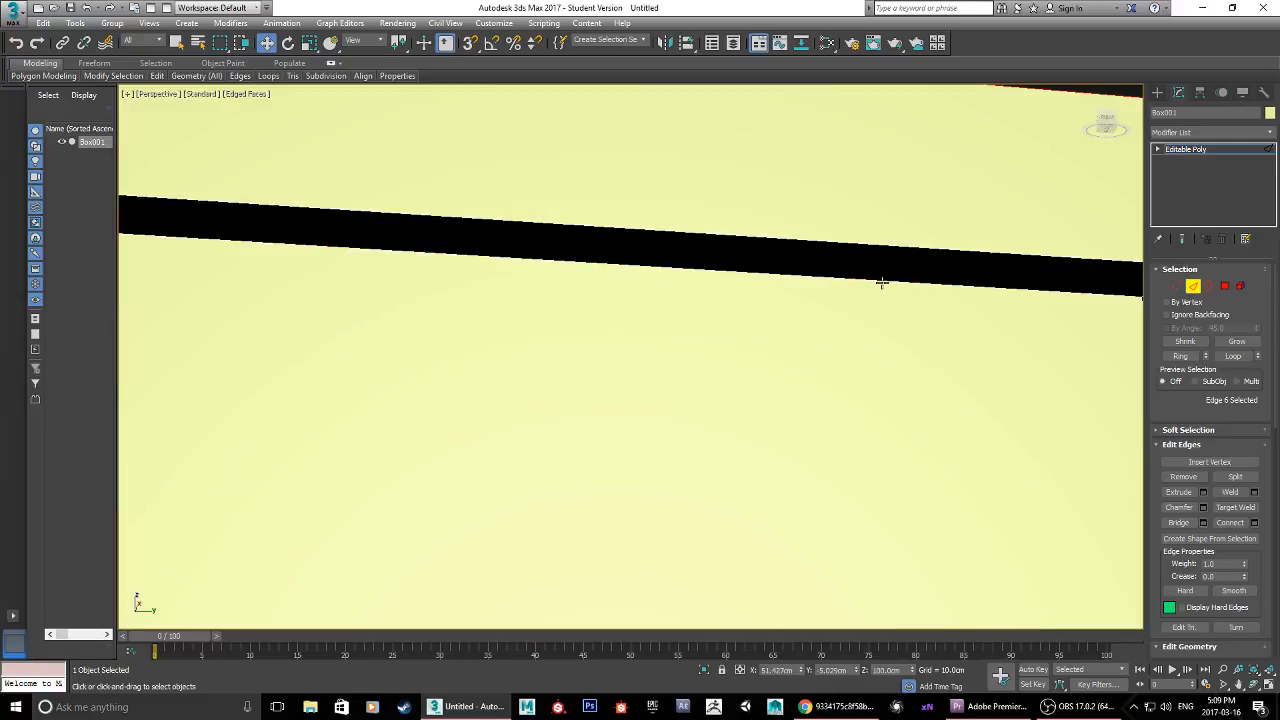
pyautogui.click(882, 282)
pyautogui.scroll(-10, 880, 277)
pyautogui.scroll(3, 843, 340)
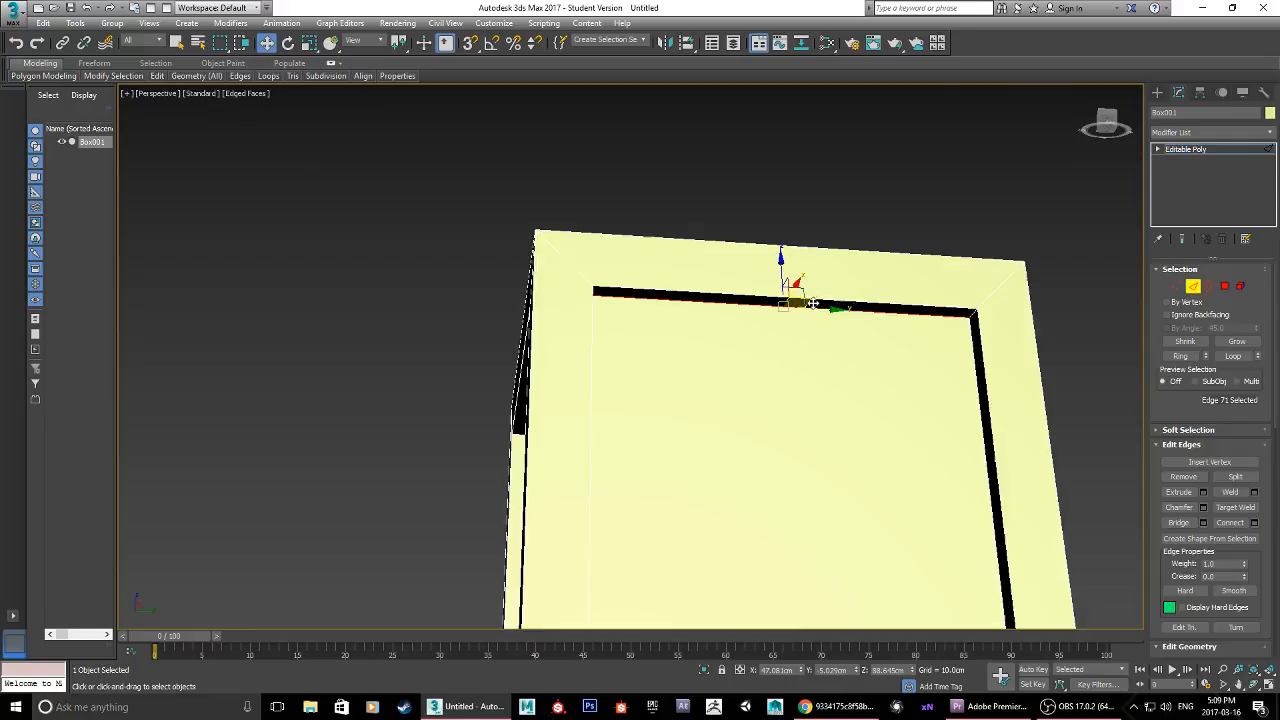
pyautogui.keyDown('alt'); pyautogui.moveTo(800, 286); pyautogui.dragTo(757, 218, button='middle'); pyautogui.keyUp('alt')
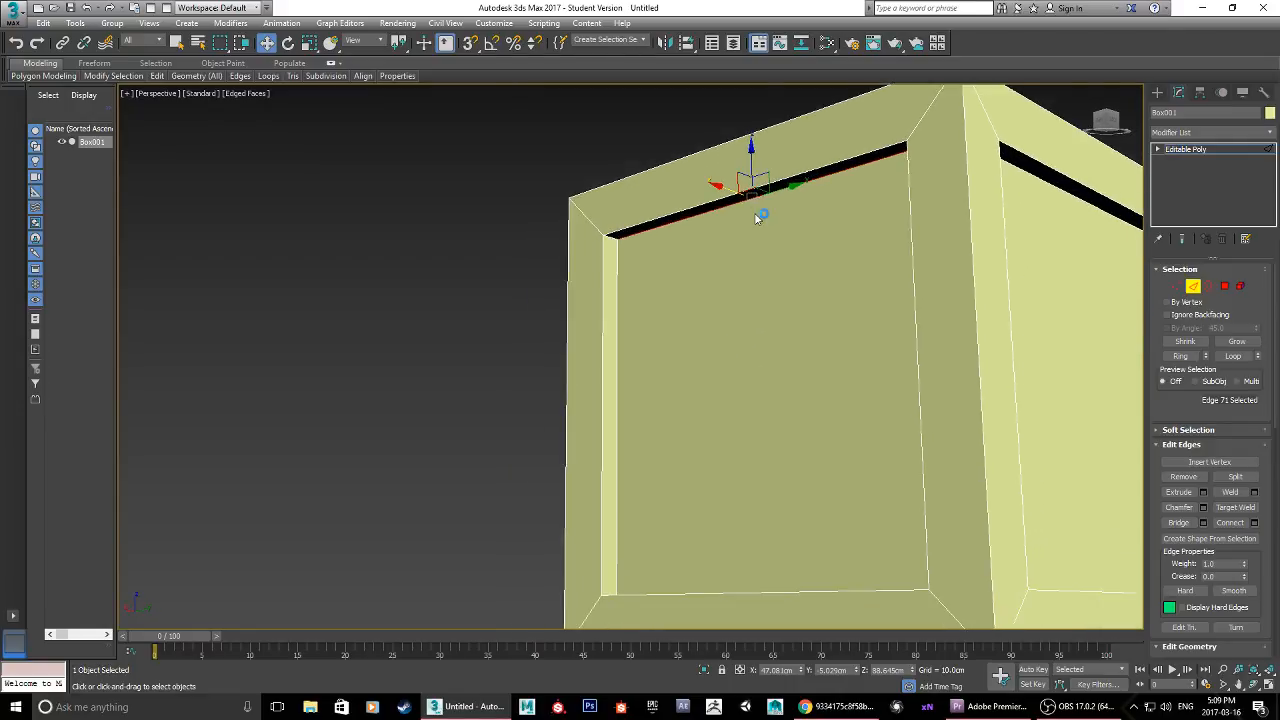
# Step: Add the lower inner edge of the recessed side panel to the selection, start Connect, and check the plank layout against the reference image in Chrome
pyautogui.keyDown('alt'); pyautogui.moveTo(762, 411); pyautogui.dragTo(714, 534, button='middle'); pyautogui.keyUp('alt')
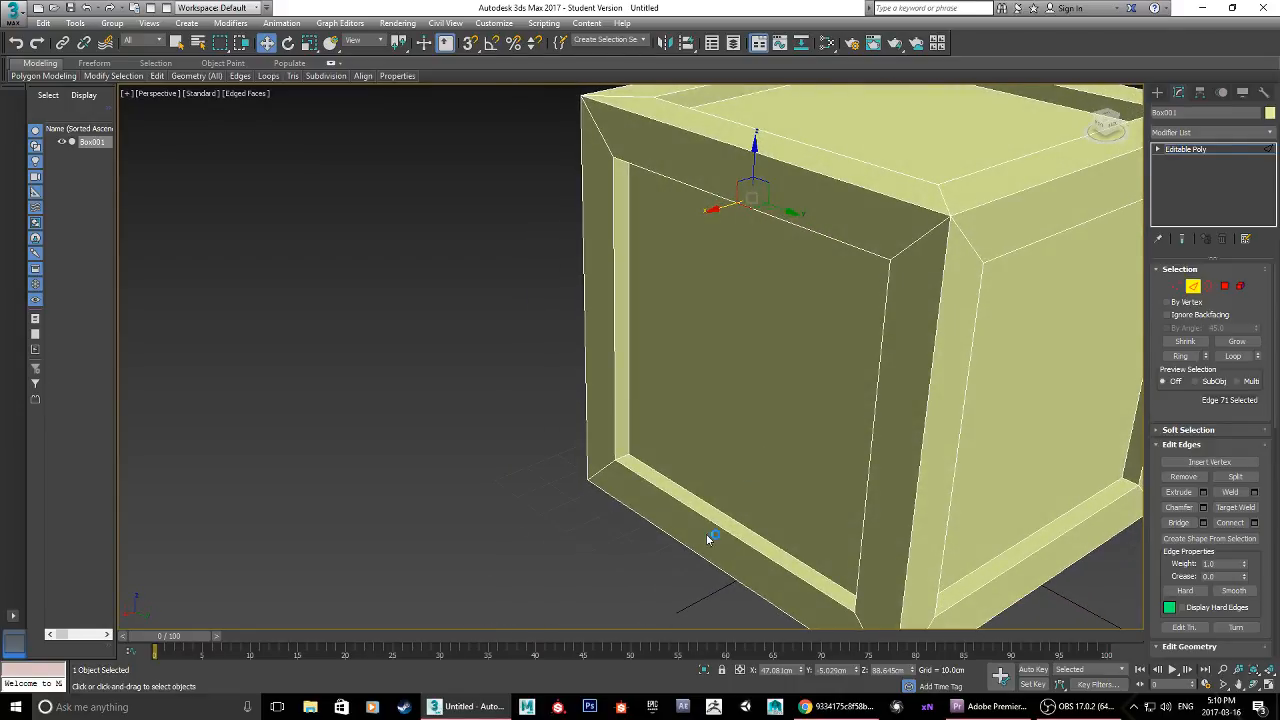
pyautogui.click(724, 514)
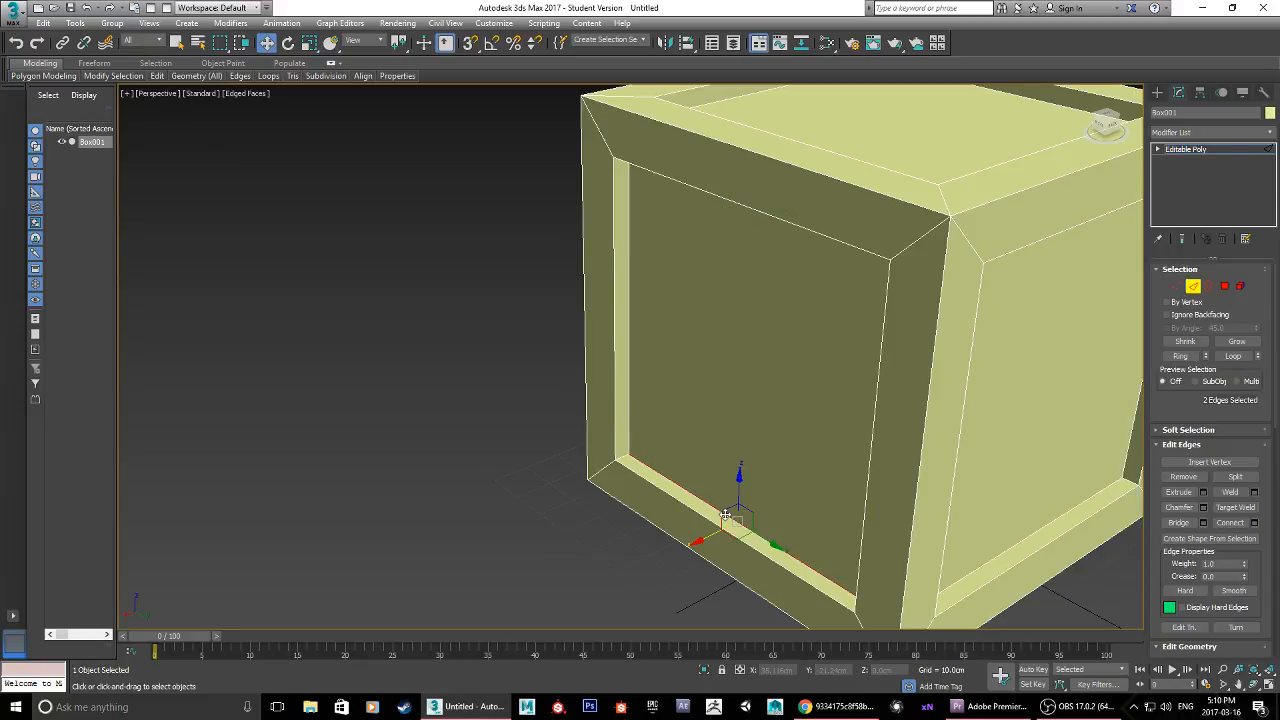
pyautogui.keyDown('alt'); pyautogui.moveTo(724, 514); pyautogui.dragTo(787, 328, button='middle'); pyautogui.keyUp('alt')
pyautogui.keyDown('alt'); pyautogui.moveTo(787, 343); pyautogui.dragTo(773, 432, button='middle'); pyautogui.keyUp('alt')
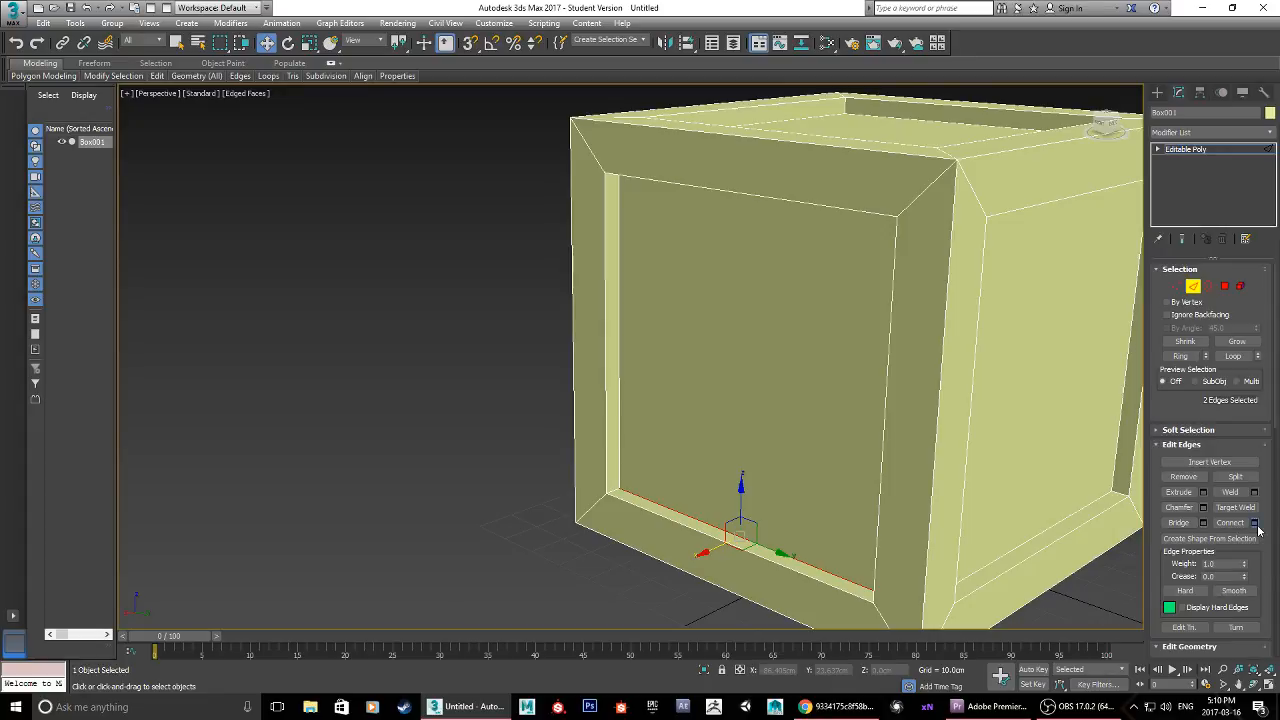
pyautogui.click(1256, 525)
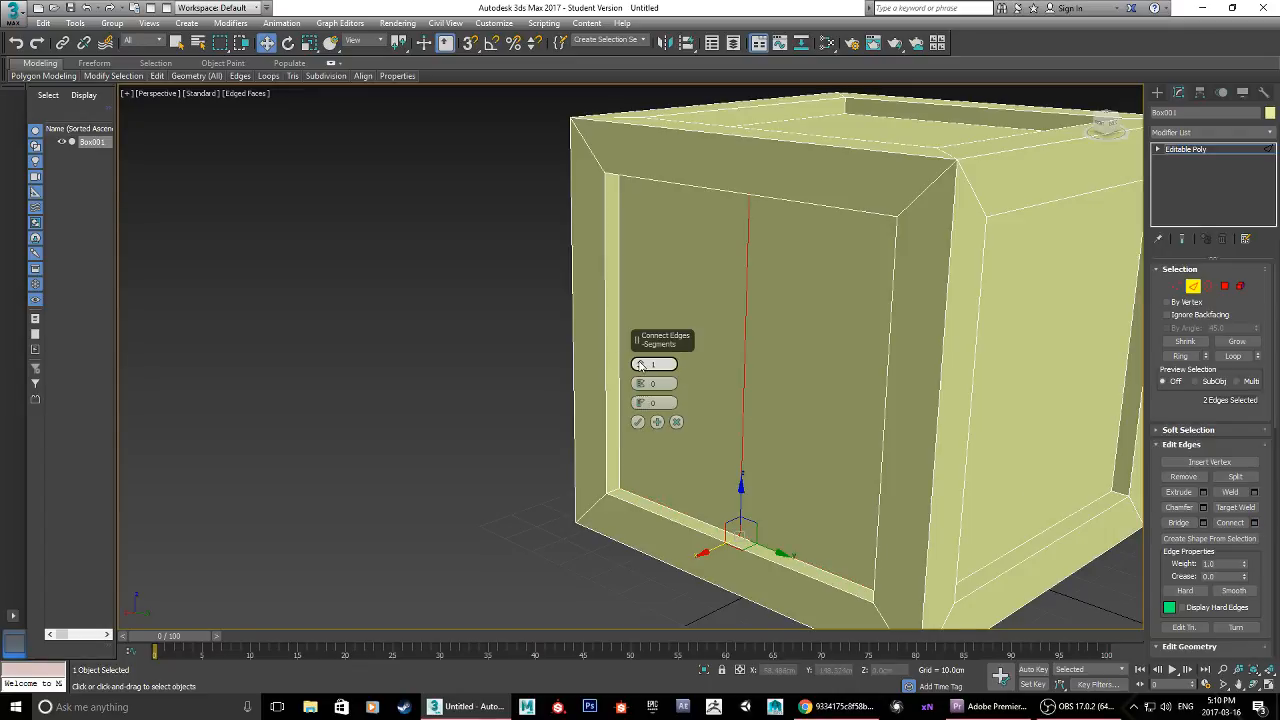
pyautogui.click(825, 707)
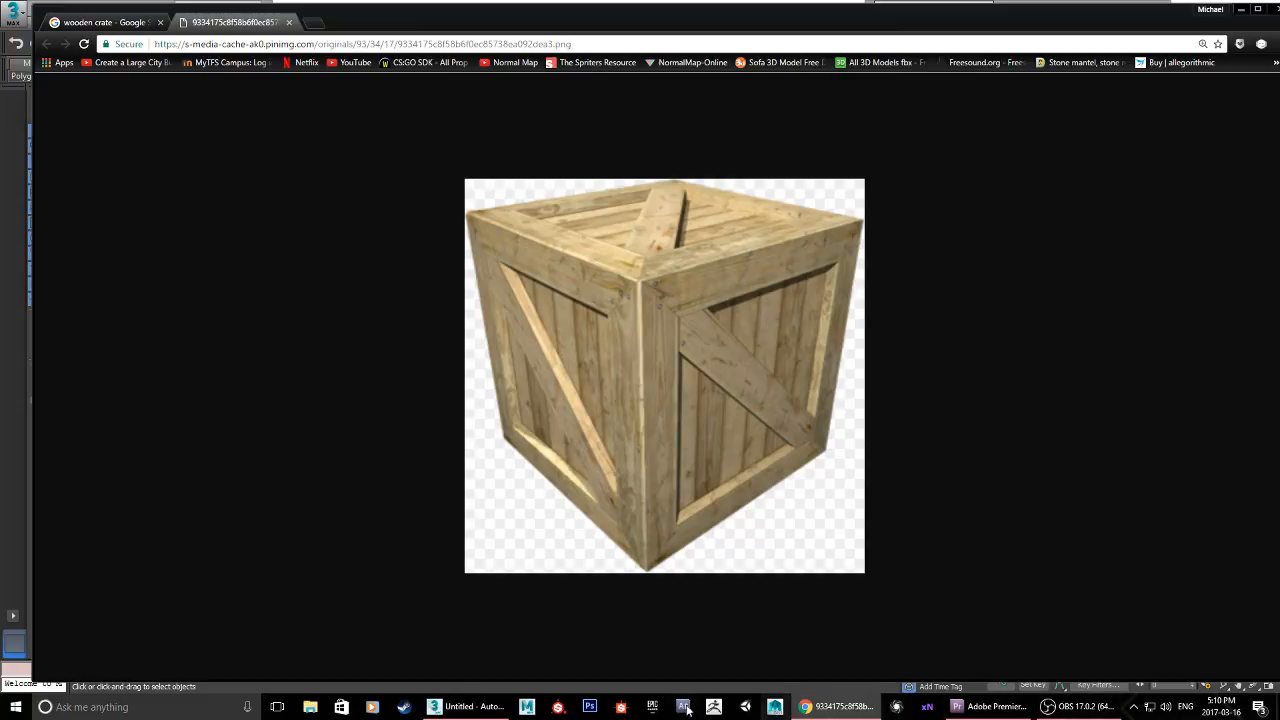
pyautogui.click(466, 707)
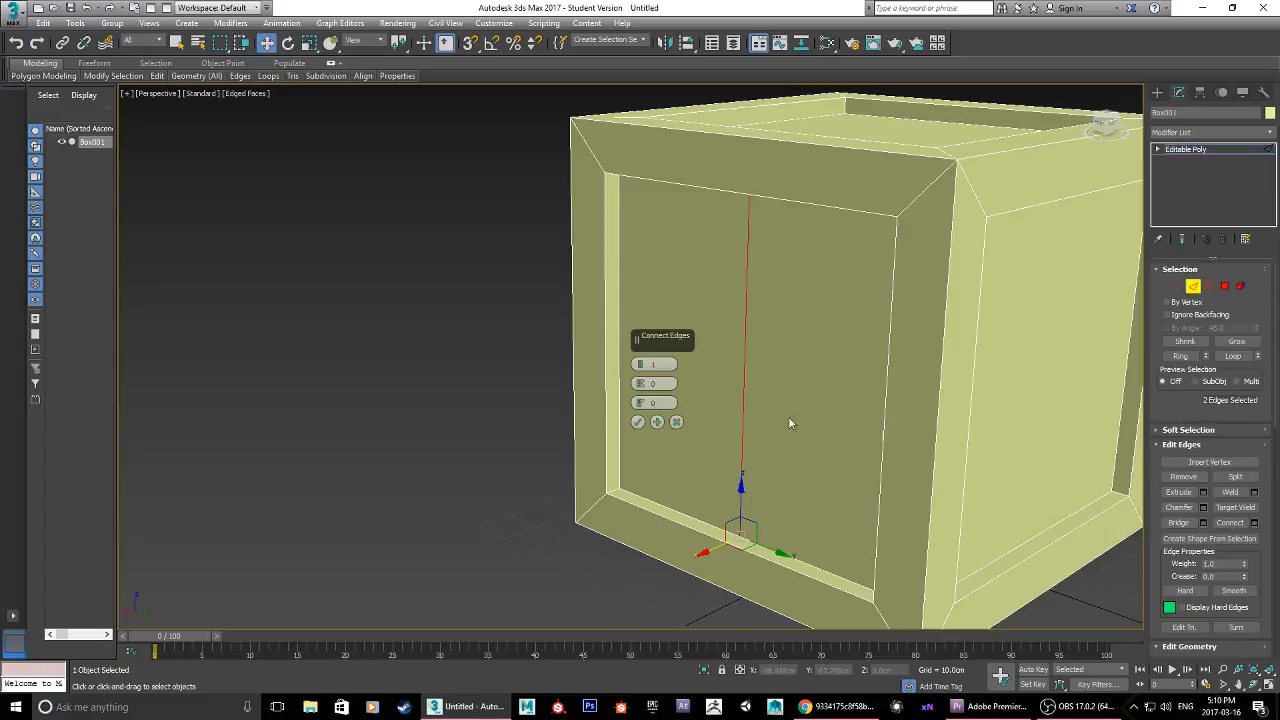
# Step: Connect the panel's upper and lower inner edges with 5 segments to divide it into vertical planks
pyautogui.keyDown('alt'); pyautogui.moveTo(788, 422); pyautogui.dragTo(909, 394, button='middle'); pyautogui.keyUp('alt')
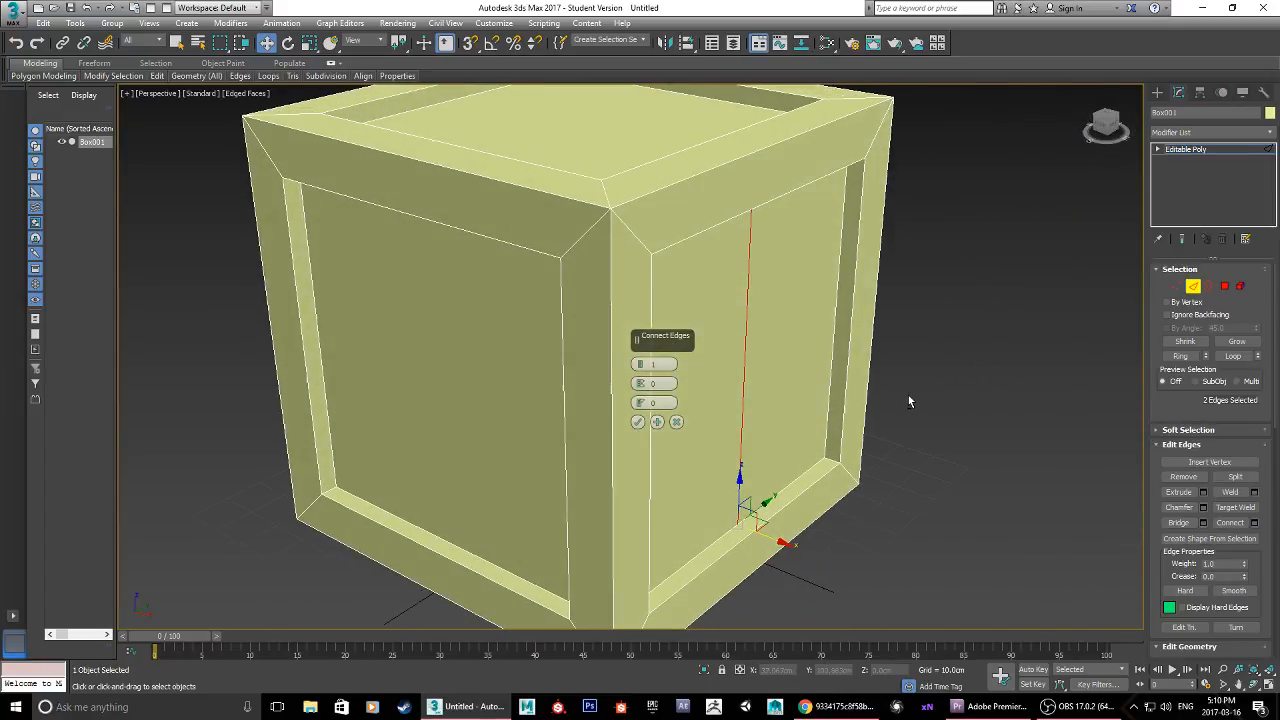
pyautogui.click(642, 364)
pyautogui.click(642, 364)
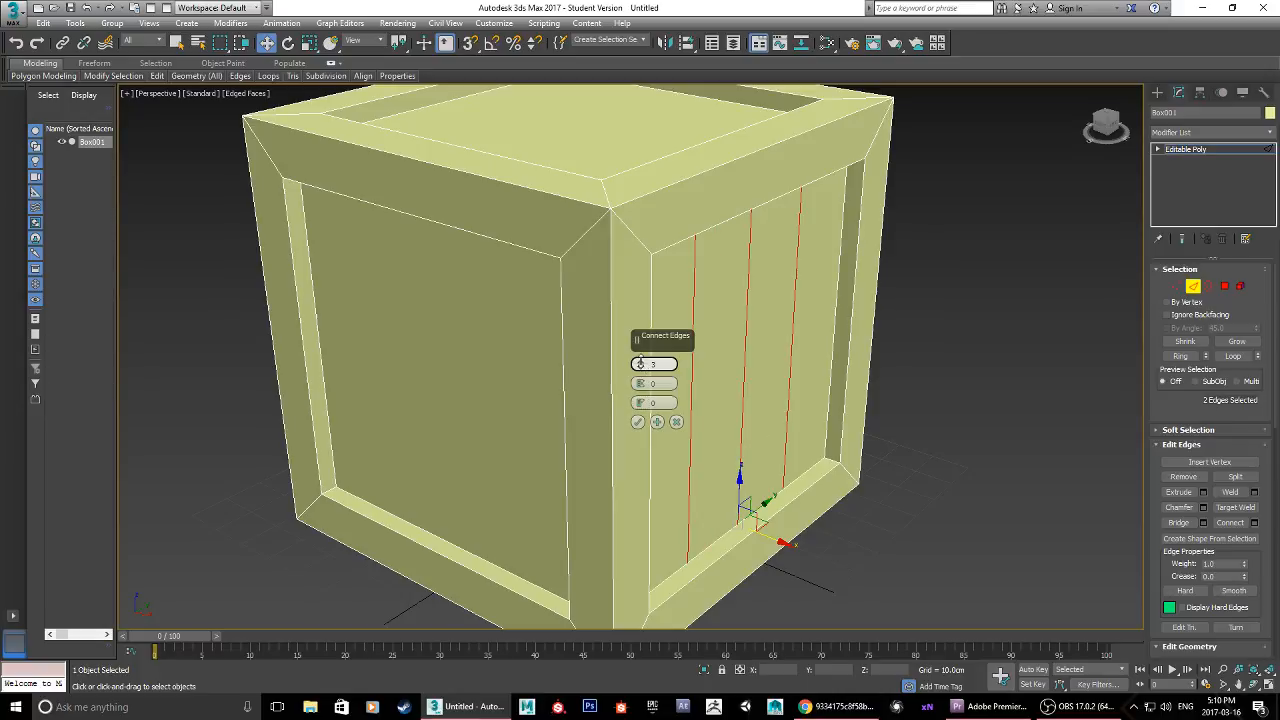
pyautogui.click(642, 364)
pyautogui.click(642, 364)
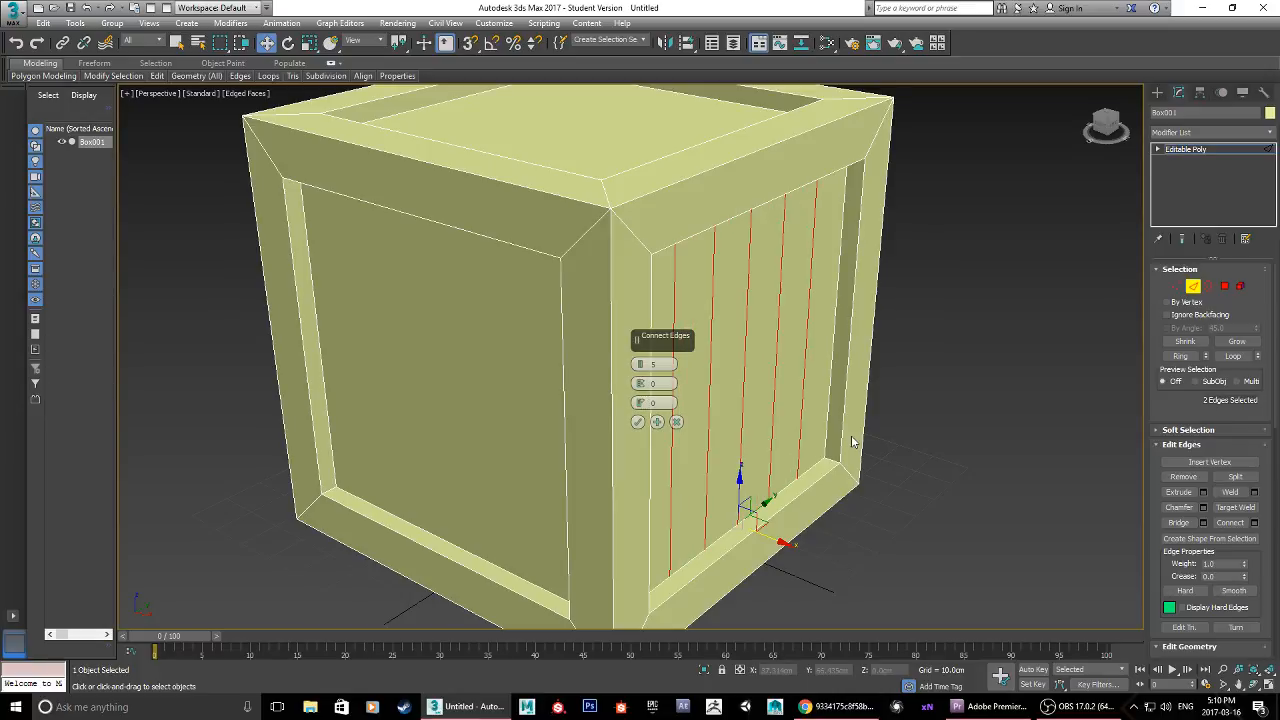
pyautogui.keyDown('alt'); pyautogui.moveTo(873, 435); pyautogui.dragTo(837, 424, button='middle'); pyautogui.keyUp('alt')
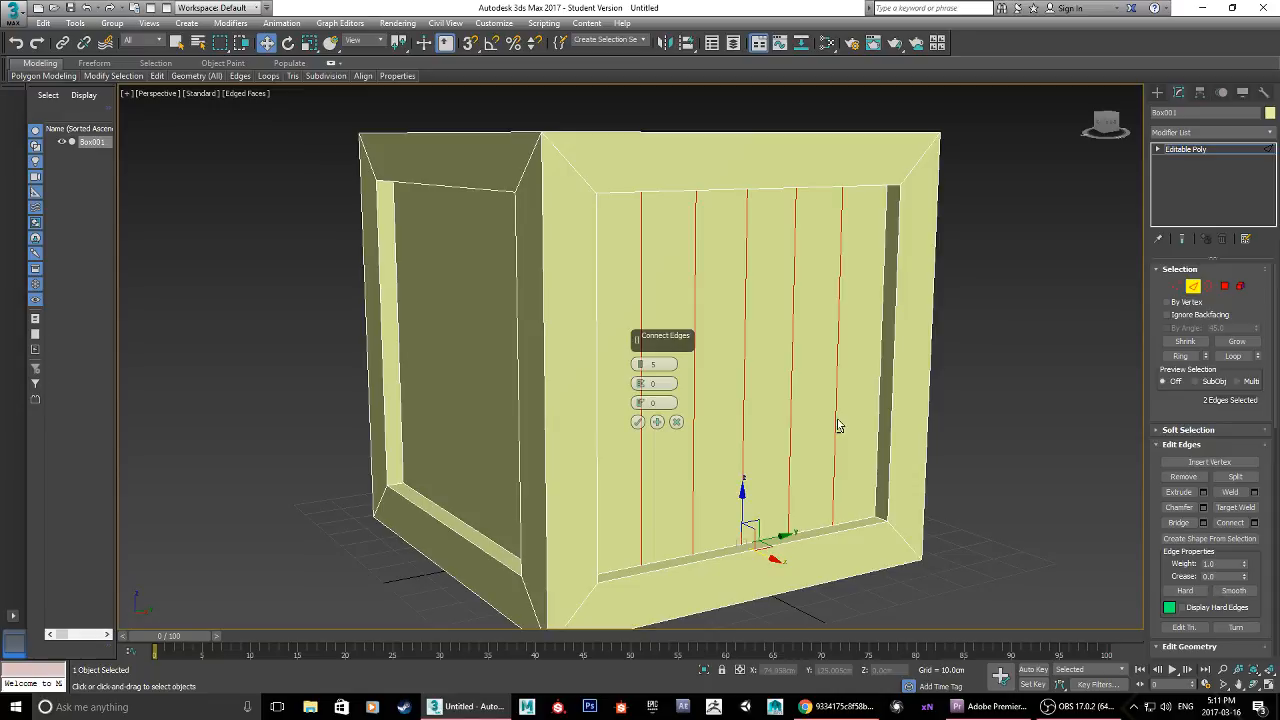
pyautogui.click(638, 421)
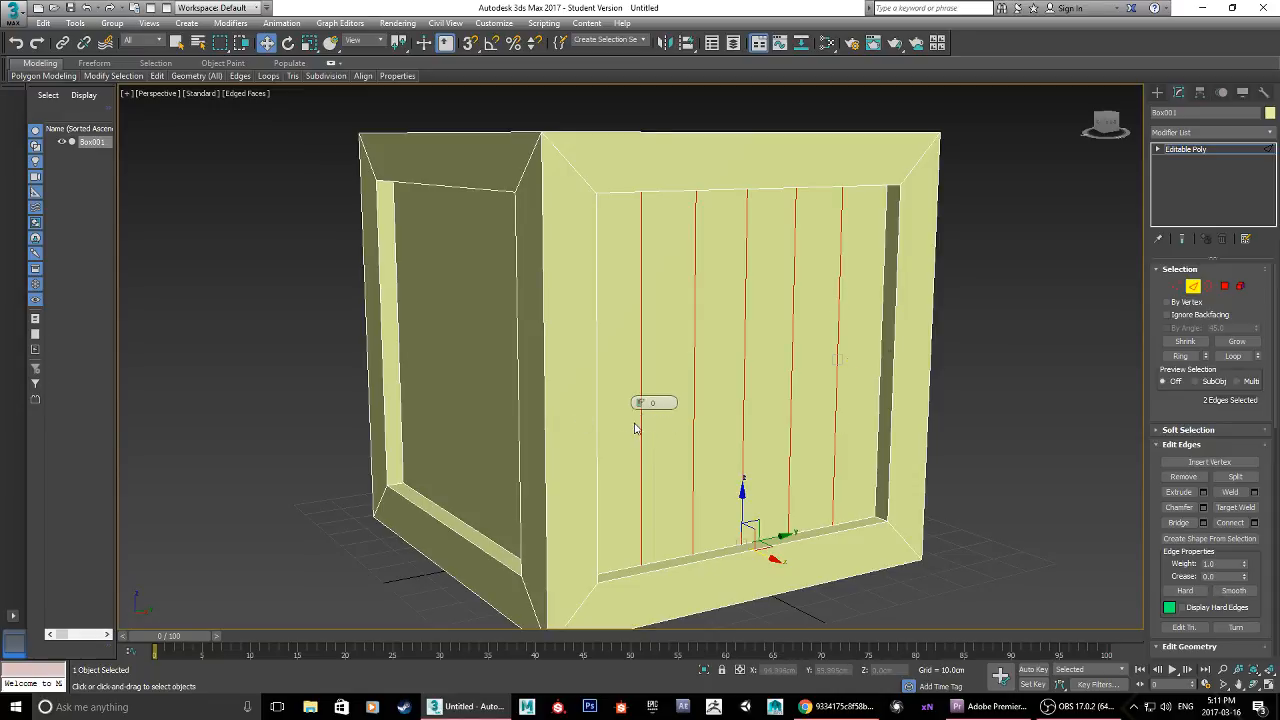
# Step: Switch to polygon editing and select all six plank polygons of the divided side panel
pyautogui.keyDown('alt'); pyautogui.moveTo(875, 405); pyautogui.dragTo(891, 430, button='middle'); pyautogui.keyUp('alt')
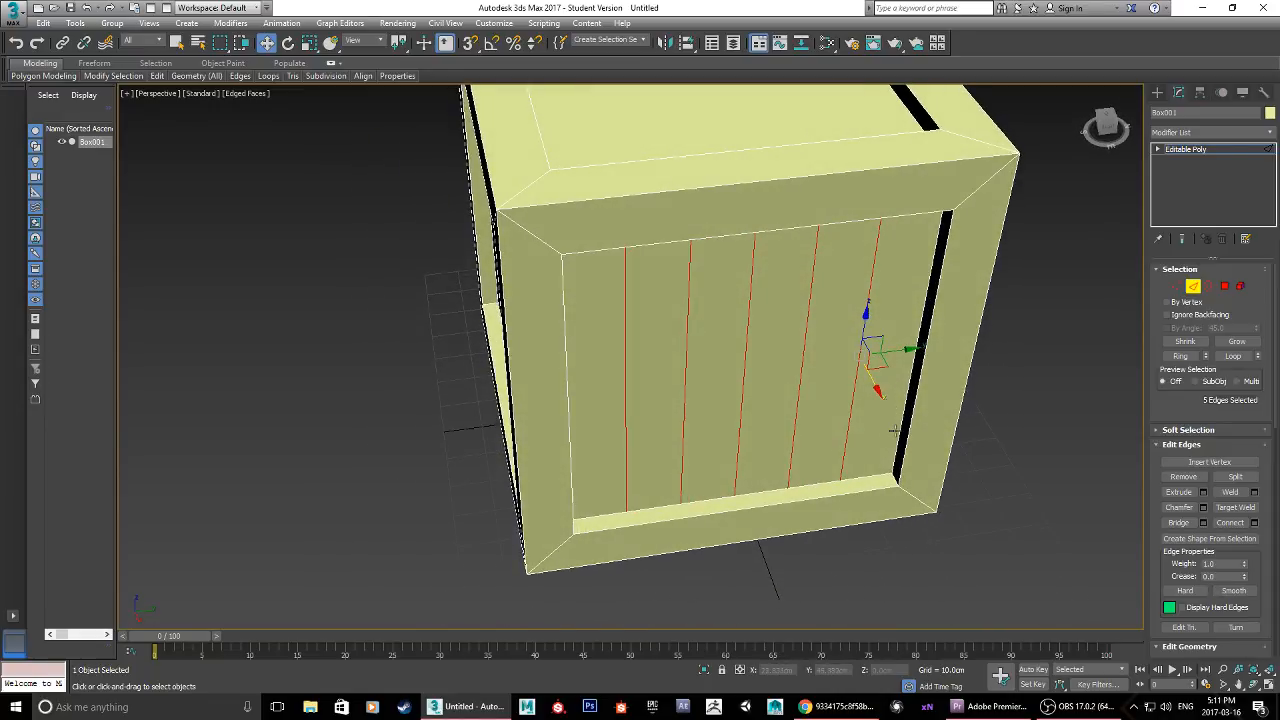
pyautogui.click(1224, 288)
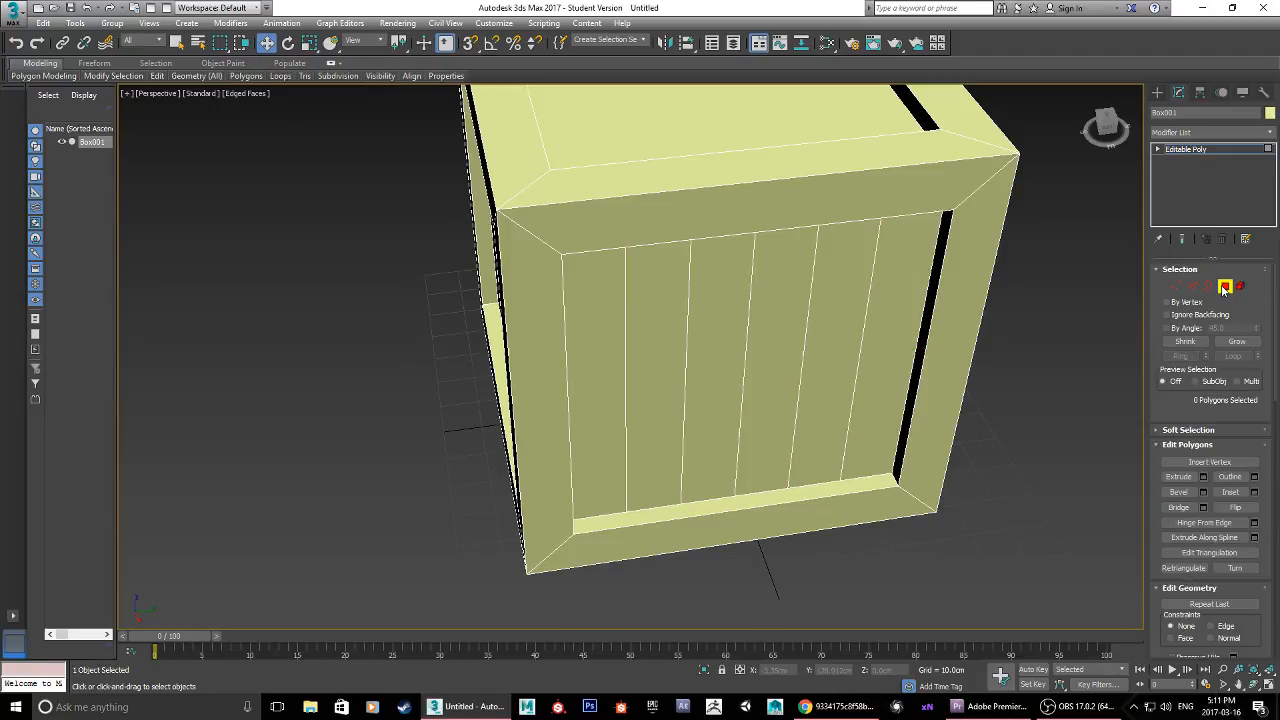
pyautogui.click(893, 343)
pyautogui.keyDown('ctrl'); pyautogui.click(850, 346); pyautogui.keyUp('ctrl')
pyautogui.keyDown('ctrl'); pyautogui.click(776, 354); pyautogui.keyUp('ctrl')
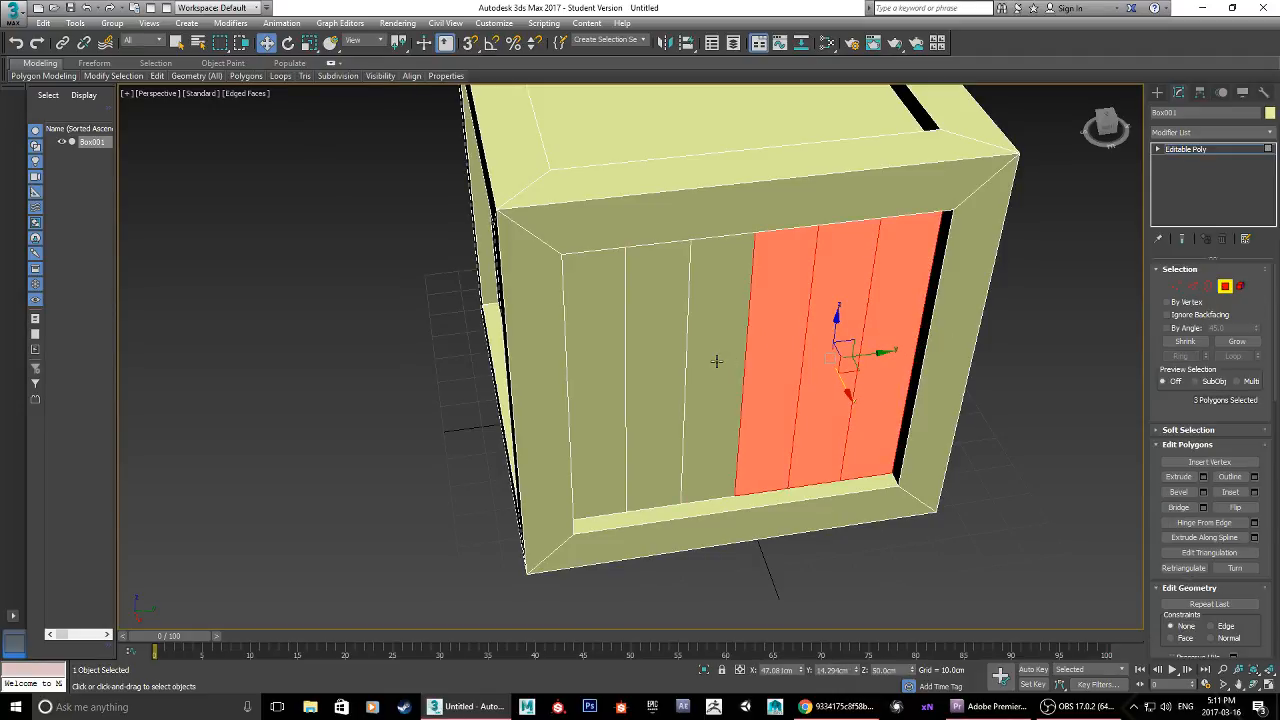
pyautogui.keyDown('ctrl'); pyautogui.click(716, 361); pyautogui.keyUp('ctrl')
pyautogui.keyDown('ctrl'); pyautogui.click(655, 361); pyautogui.keyUp('ctrl')
pyautogui.keyDown('ctrl'); pyautogui.click(590, 363); pyautogui.keyUp('ctrl')
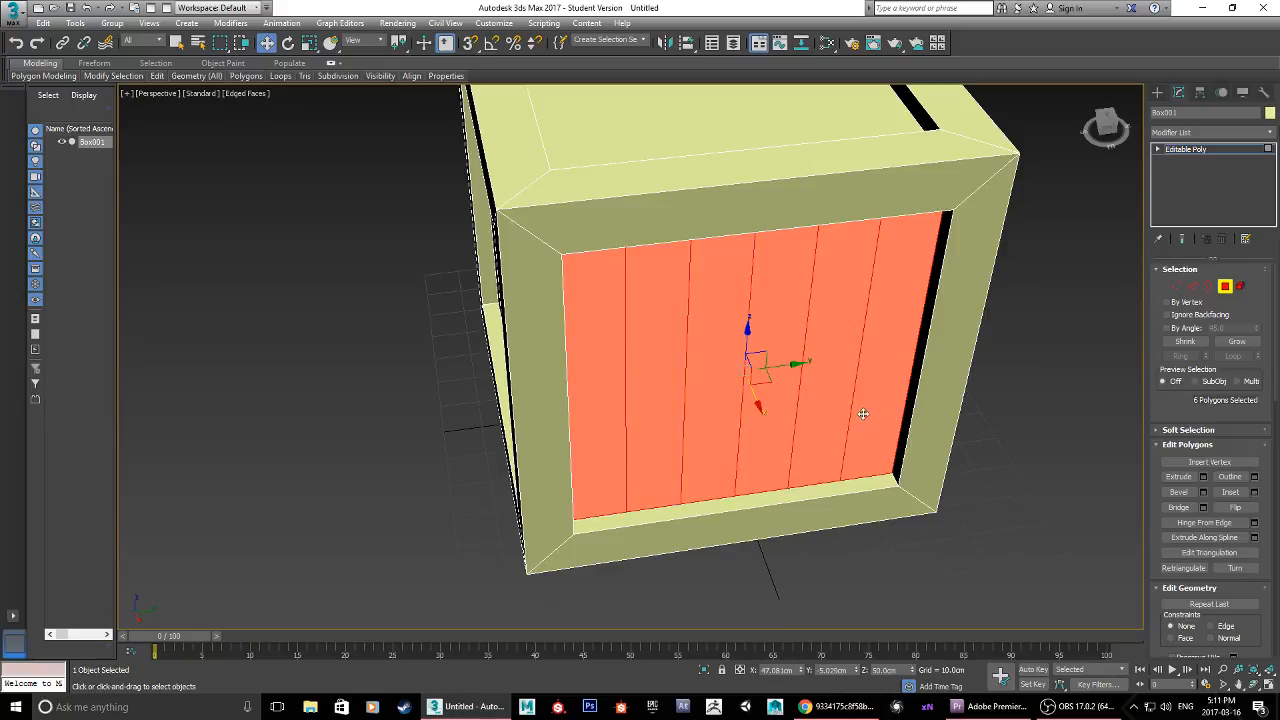
pyautogui.keyDown('alt'); pyautogui.moveTo(884, 382); pyautogui.dragTo(941, 366, button='middle'); pyautogui.keyUp('alt')
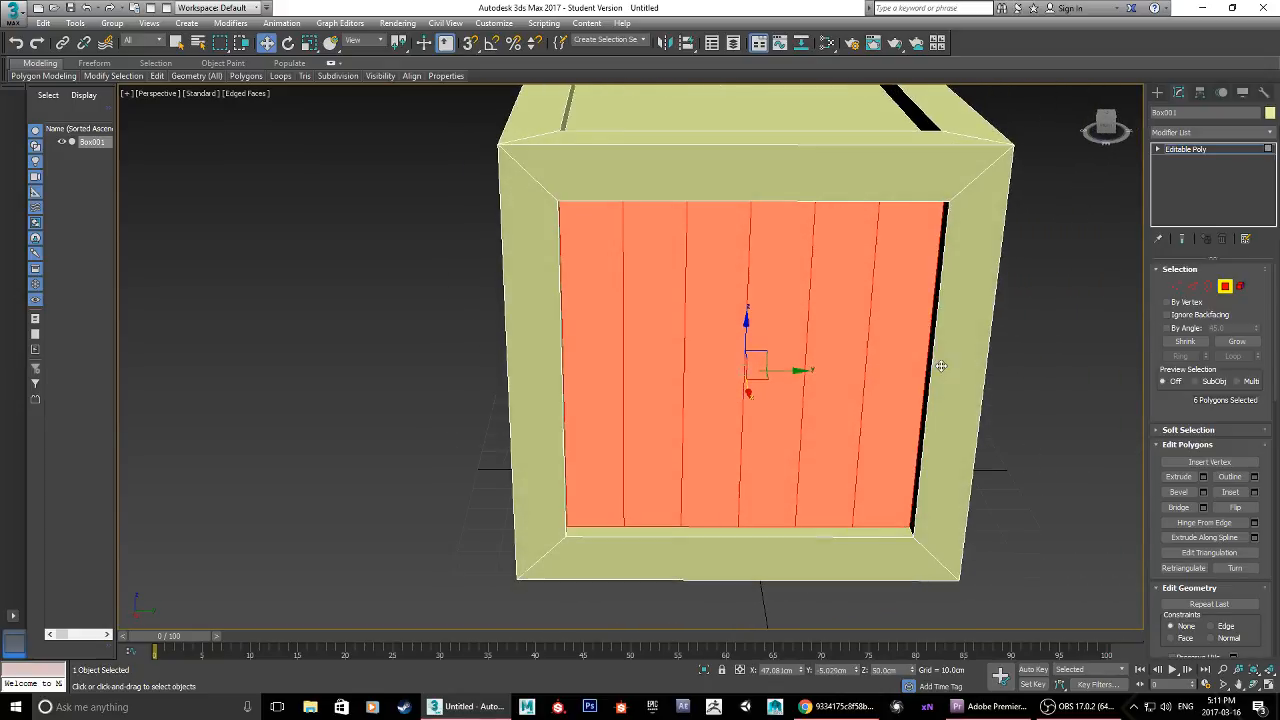
# Step: Inset each of the six plank polygons individually by 0.46 cm
pyautogui.click(1255, 494)
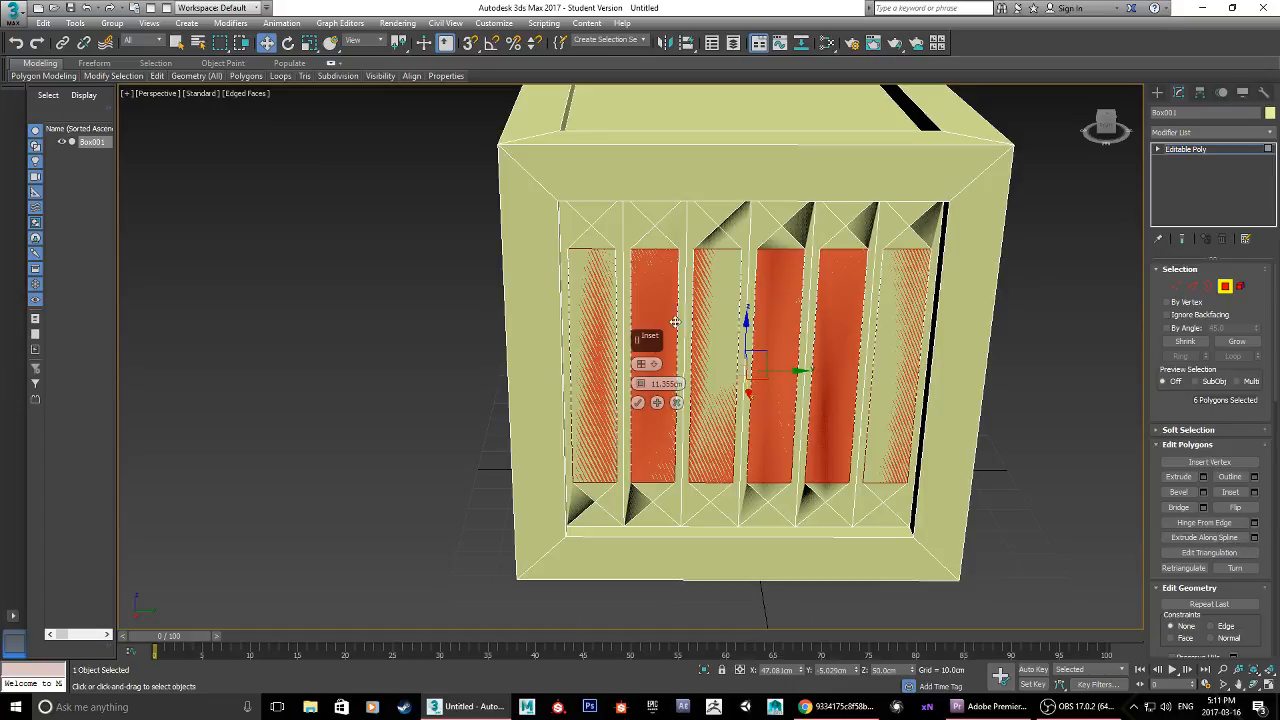
pyautogui.keyDown('alt'); pyautogui.moveTo(841, 269); pyautogui.dragTo(854, 314, button='middle'); pyautogui.keyUp('alt')
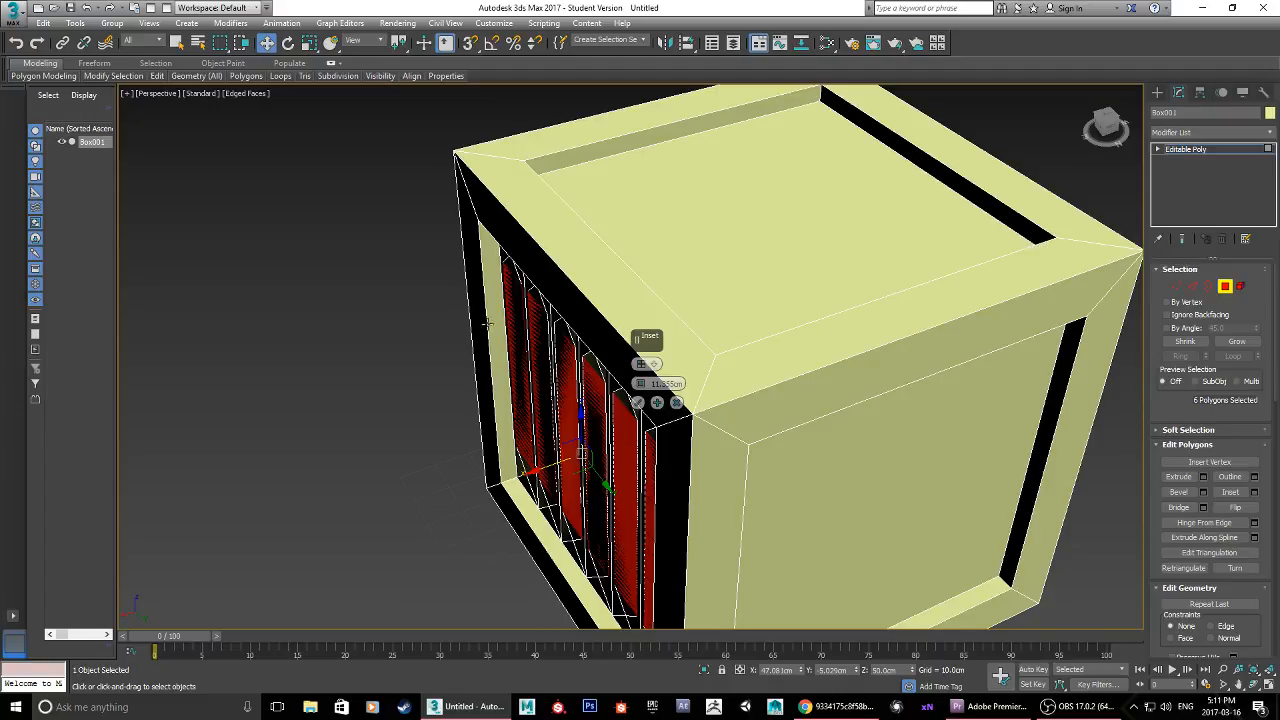
pyautogui.keyDown('alt'); pyautogui.moveTo(654, 443); pyautogui.dragTo(615, 381, button='middle'); pyautogui.keyUp('alt')
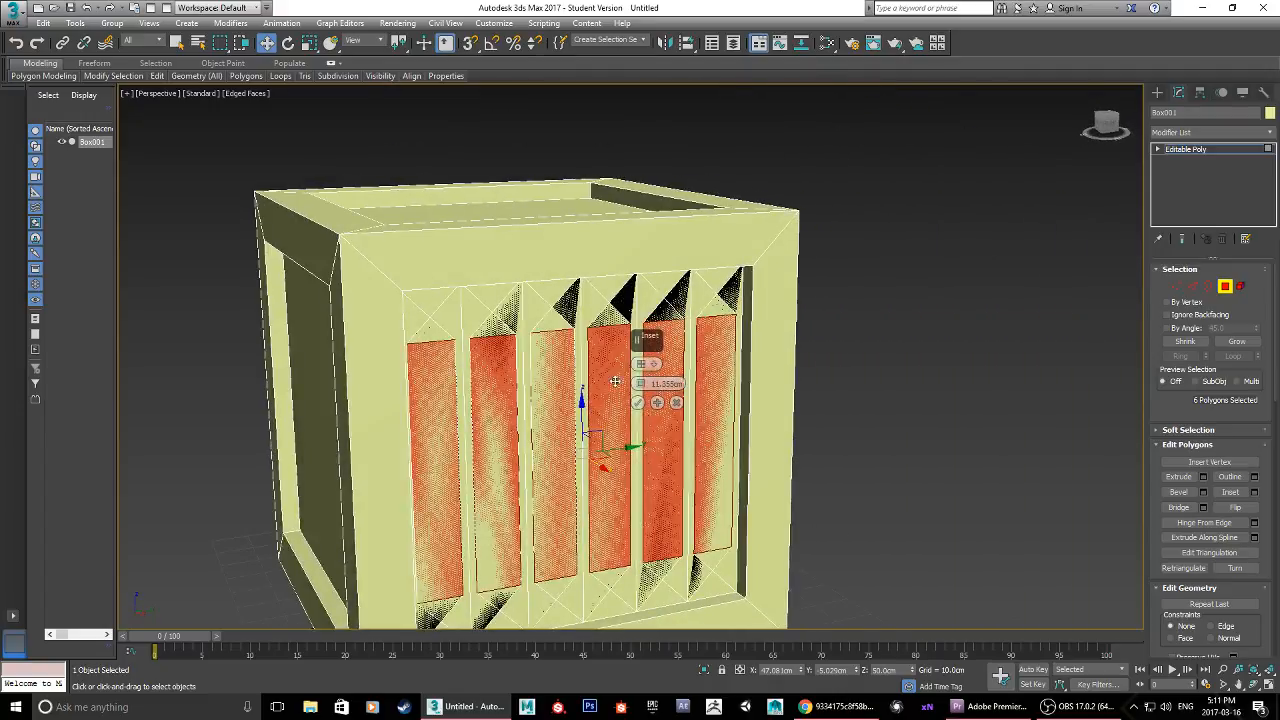
pyautogui.moveTo(639, 384); pyautogui.dragTo(648, 451)
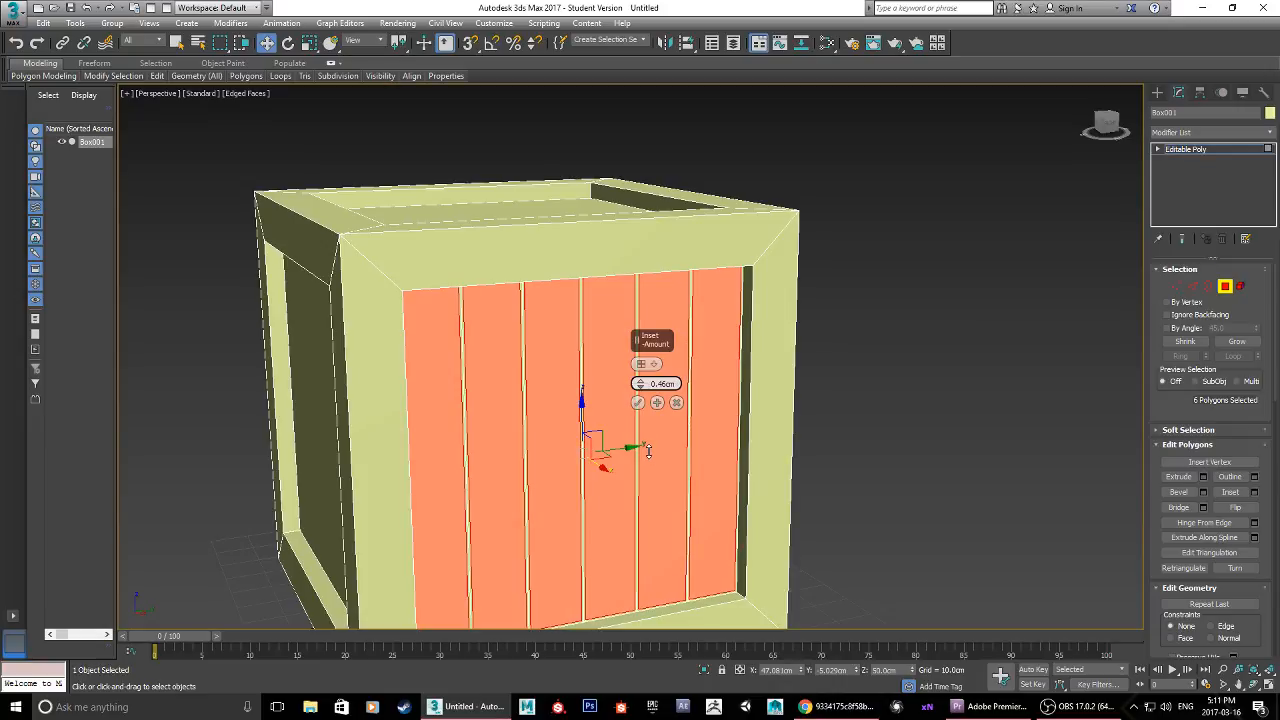
pyautogui.scroll(6, 648, 457)
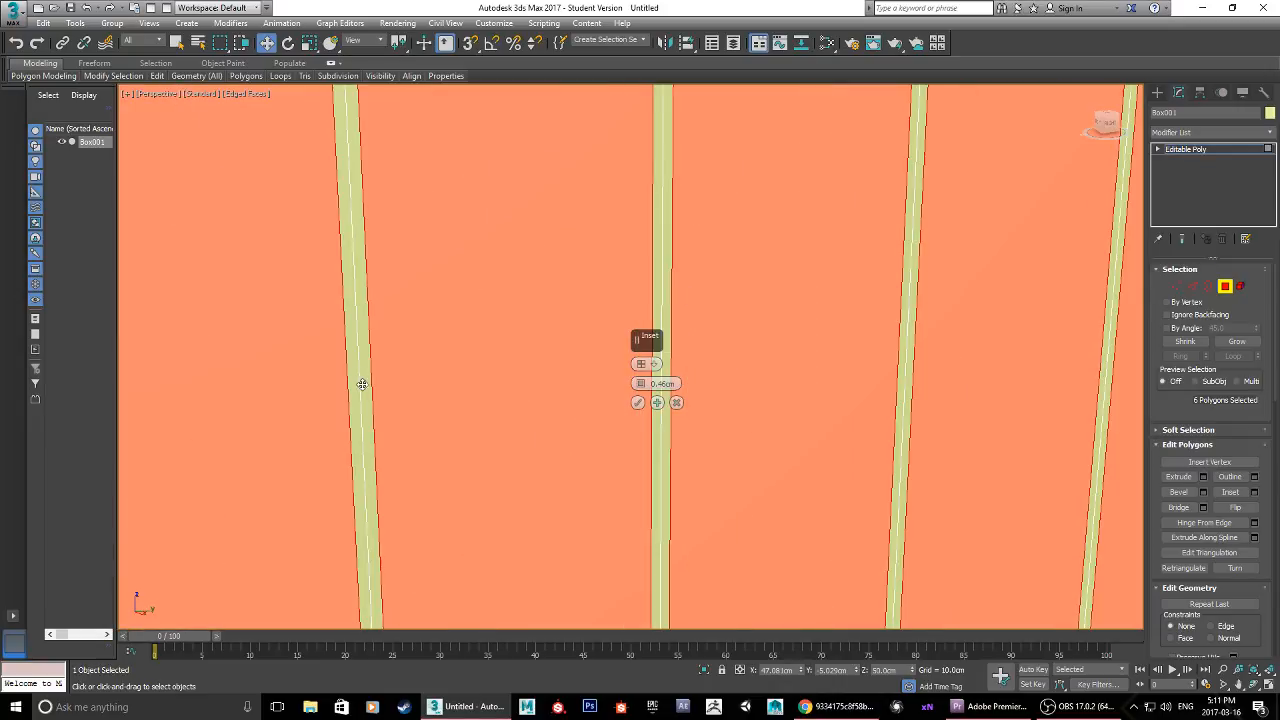
pyautogui.click(638, 404)
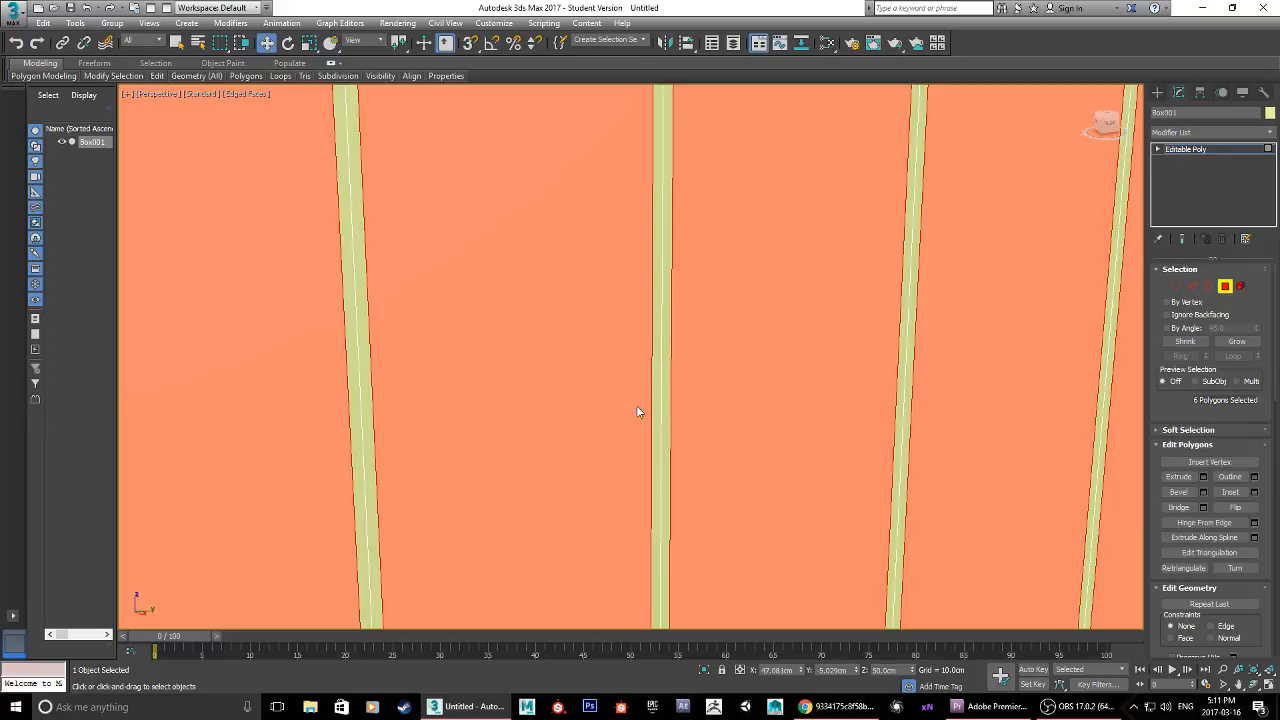
# Step: Extrude the six inset plank polygons outward by about 1.047 cm
pyautogui.scroll(-8, 640, 409)
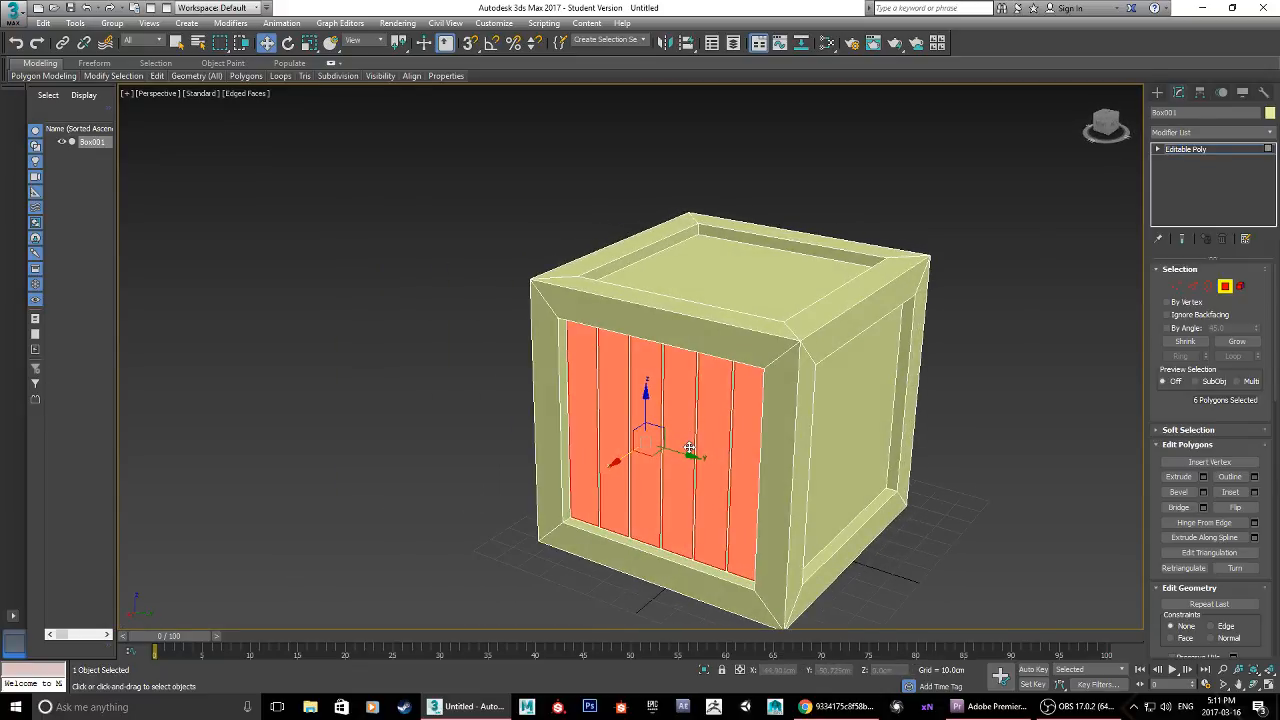
pyautogui.scroll(3, 690, 445)
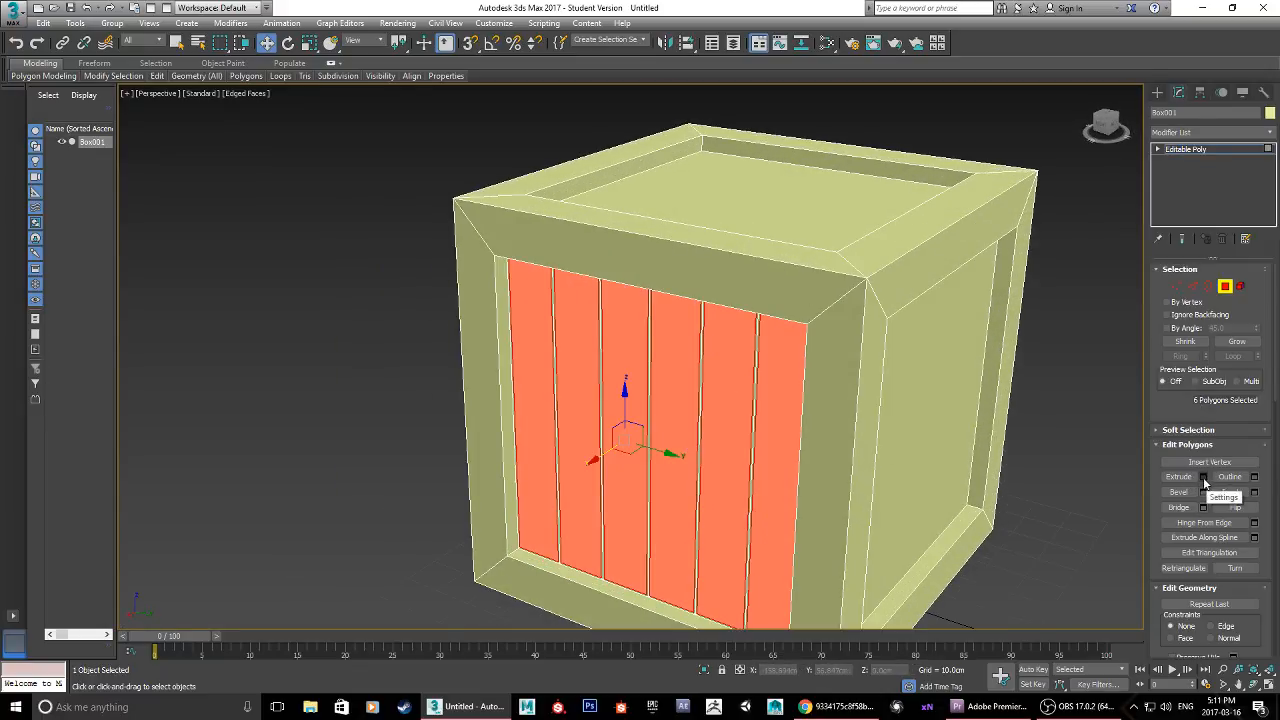
pyautogui.click(1204, 477)
pyautogui.keyDown('alt'); pyautogui.moveTo(650, 497); pyautogui.dragTo(623, 499, button='middle'); pyautogui.keyUp('alt')
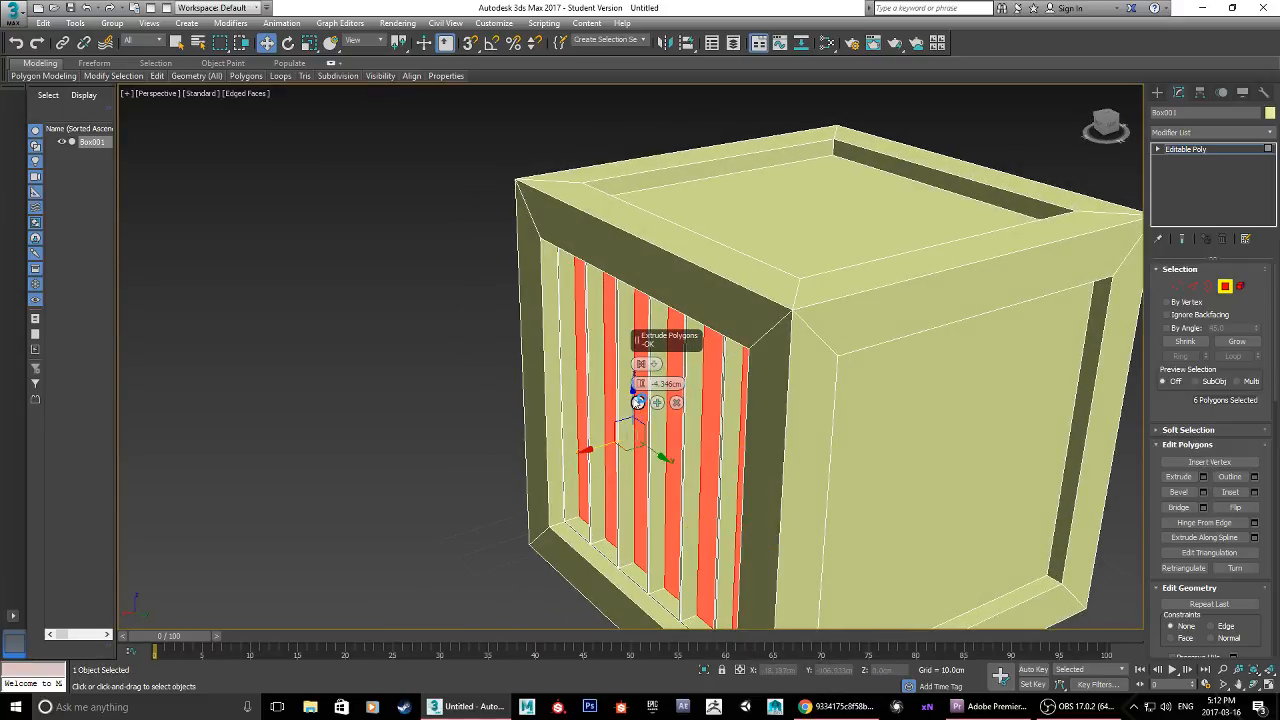
pyautogui.moveTo(640, 383); pyautogui.dragTo(646, 351)
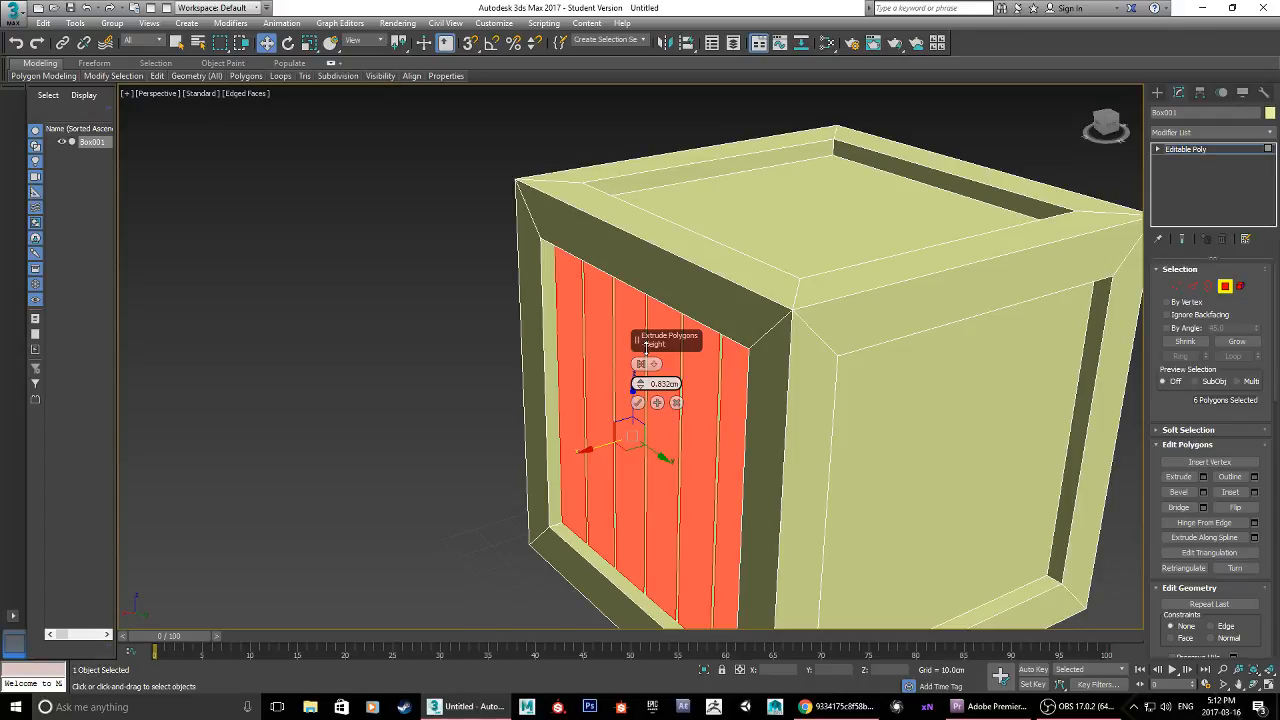
pyautogui.click(638, 402)
# Step: Clear the polygon selection, turn off the edged faces display, and compare the planked side with the reference image in Chrome
pyautogui.keyDown('alt'); pyautogui.moveTo(318, 400); pyautogui.dragTo(516, 379, button='middle'); pyautogui.keyUp('alt')
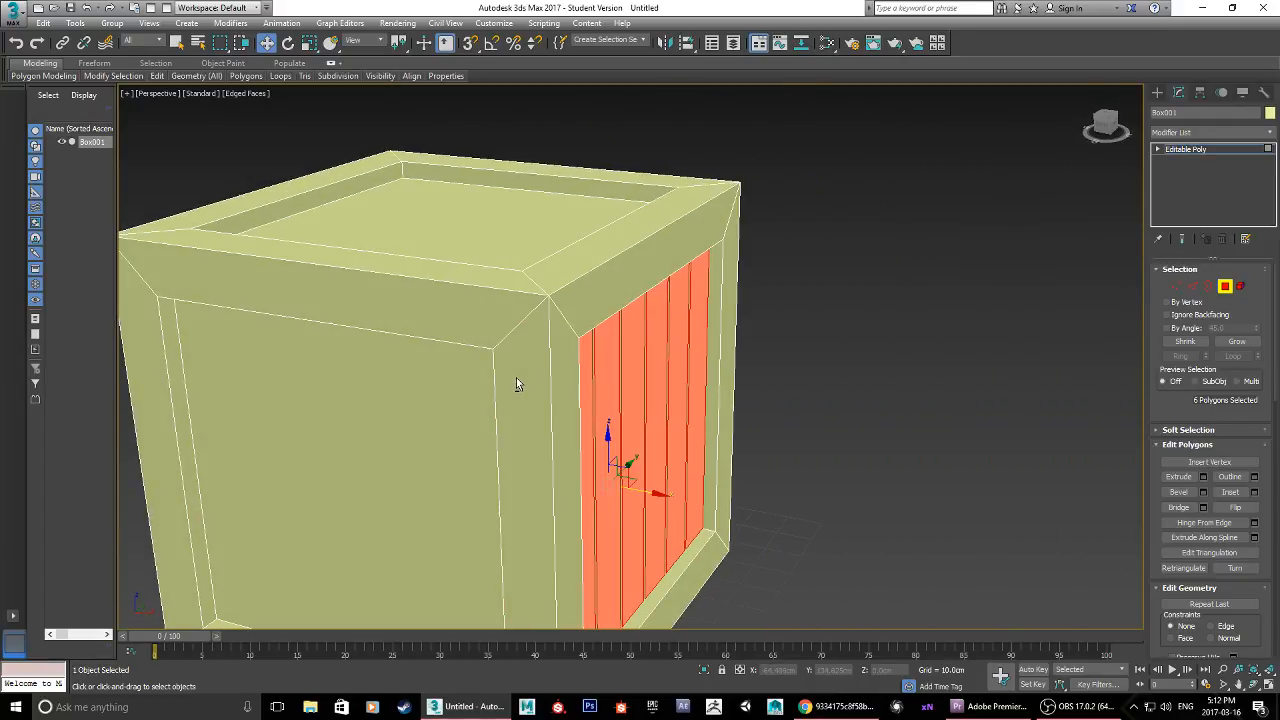
pyautogui.click(911, 419)
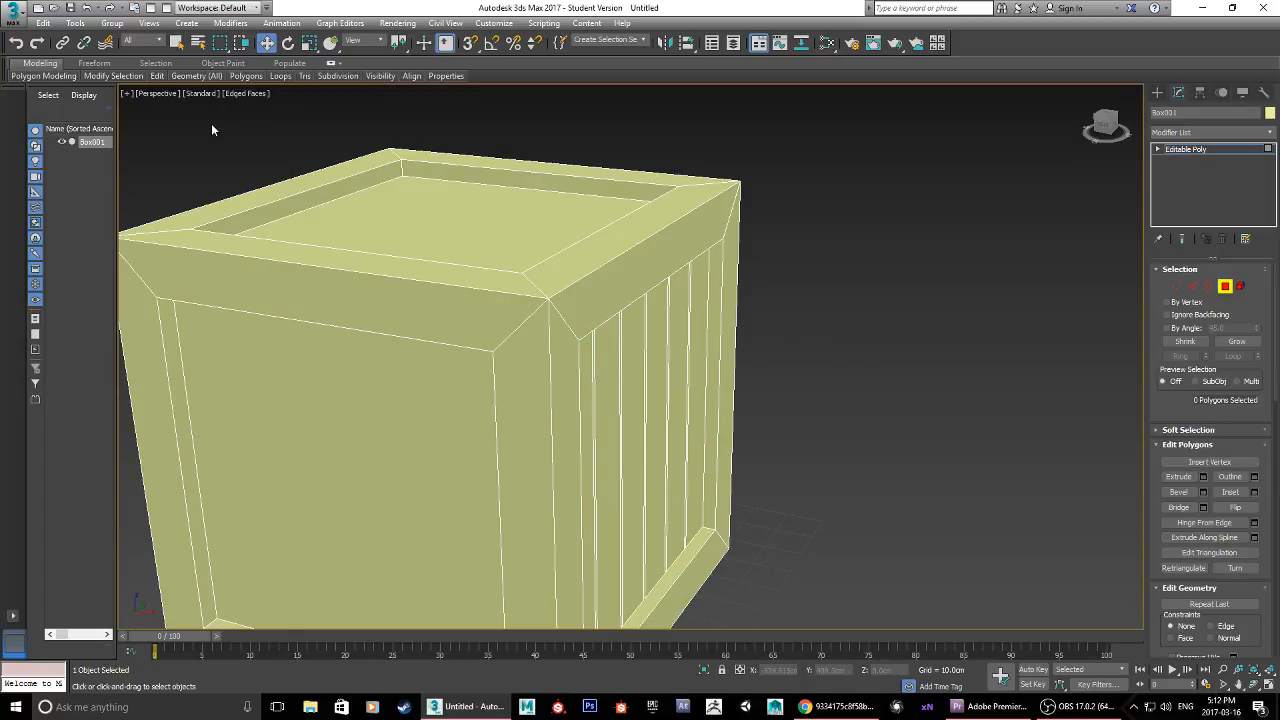
pyautogui.click(248, 94)
pyautogui.press('F4')
pyautogui.keyDown('alt'); pyautogui.moveTo(757, 425); pyautogui.dragTo(734, 397, button='middle'); pyautogui.keyUp('alt')
pyautogui.click(850, 709)
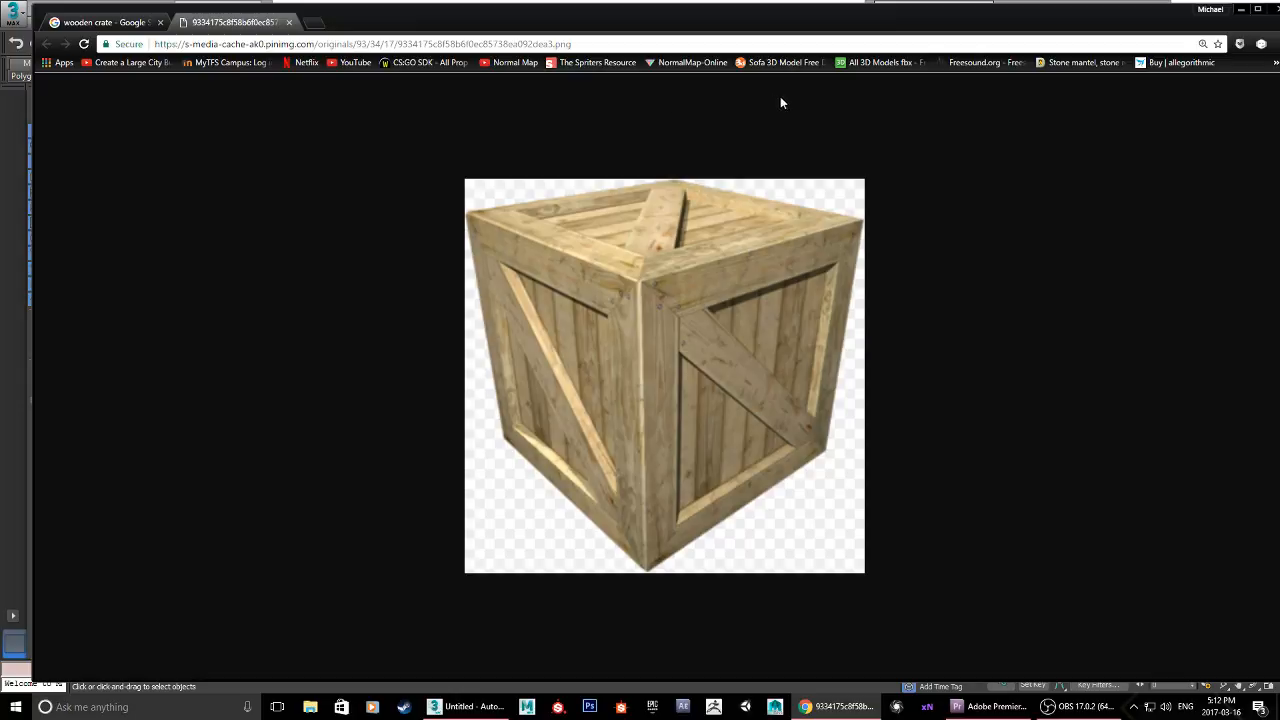
pyautogui.click(1240, 8)
pyautogui.scroll(-5, 586, 337)
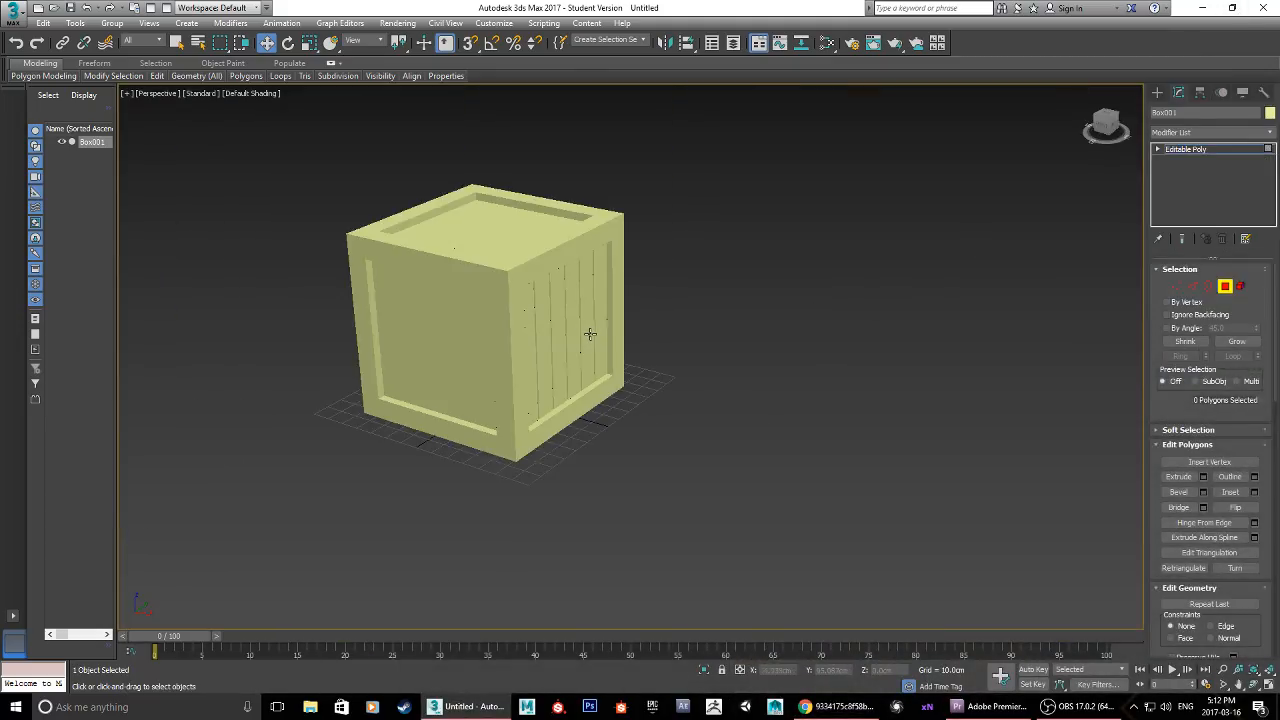
pyautogui.moveTo(586, 337)
pyautogui.keyDown('alt'); pyautogui.mouseDown(button='middle')
pyautogui.moveTo(549, 344)
pyautogui.moveTo(597, 341)
pyautogui.mouseUp(button='middle'); pyautogui.keyUp('alt')
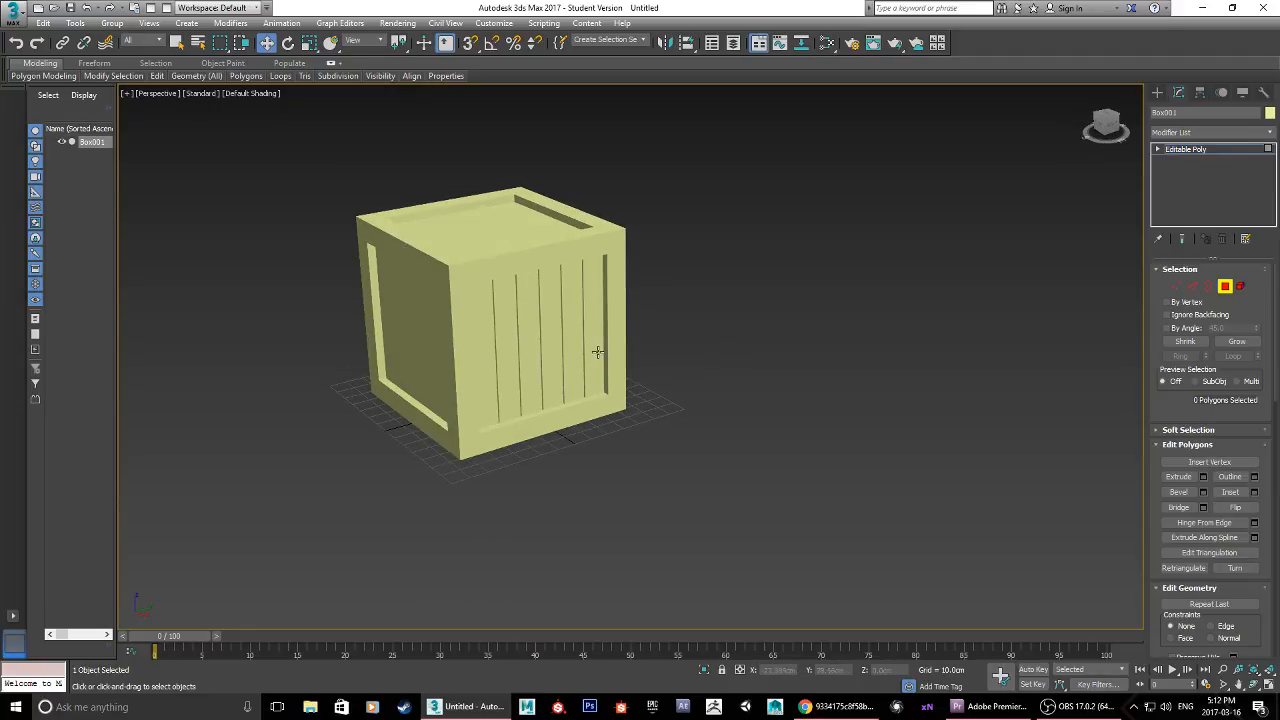
# Step: Select the plain recessed polygon on the side next to the planked panel
pyautogui.keyDown('alt'); pyautogui.moveTo(597, 352); pyautogui.dragTo(496, 318, button='middle'); pyautogui.keyUp('alt')
pyautogui.click(534, 348)
pyautogui.keyDown('alt'); pyautogui.moveTo(716, 307); pyautogui.dragTo(769, 281, button='middle'); pyautogui.keyUp('alt')
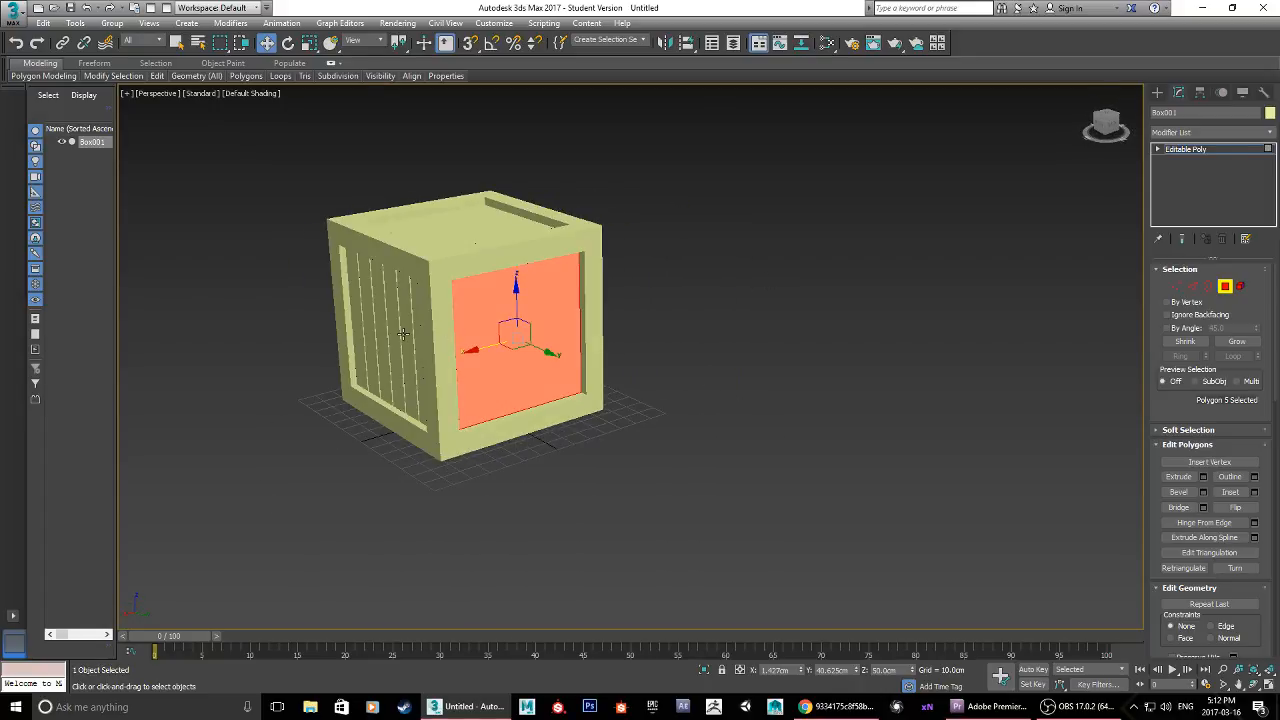
# Step: Examine the crate from several sides, comparing the planked panel with the plain recessed panels
pyautogui.moveTo(370, 320); pyautogui.dragTo(447, 375, button='middle')
pyautogui.keyDown('alt'); pyautogui.moveTo(482, 295); pyautogui.dragTo(835, 440, button='middle'); pyautogui.keyUp('alt')
pyautogui.click(690, 440)
pyautogui.scroll(5, 667, 481)
pyautogui.scroll(-7, 664, 482)
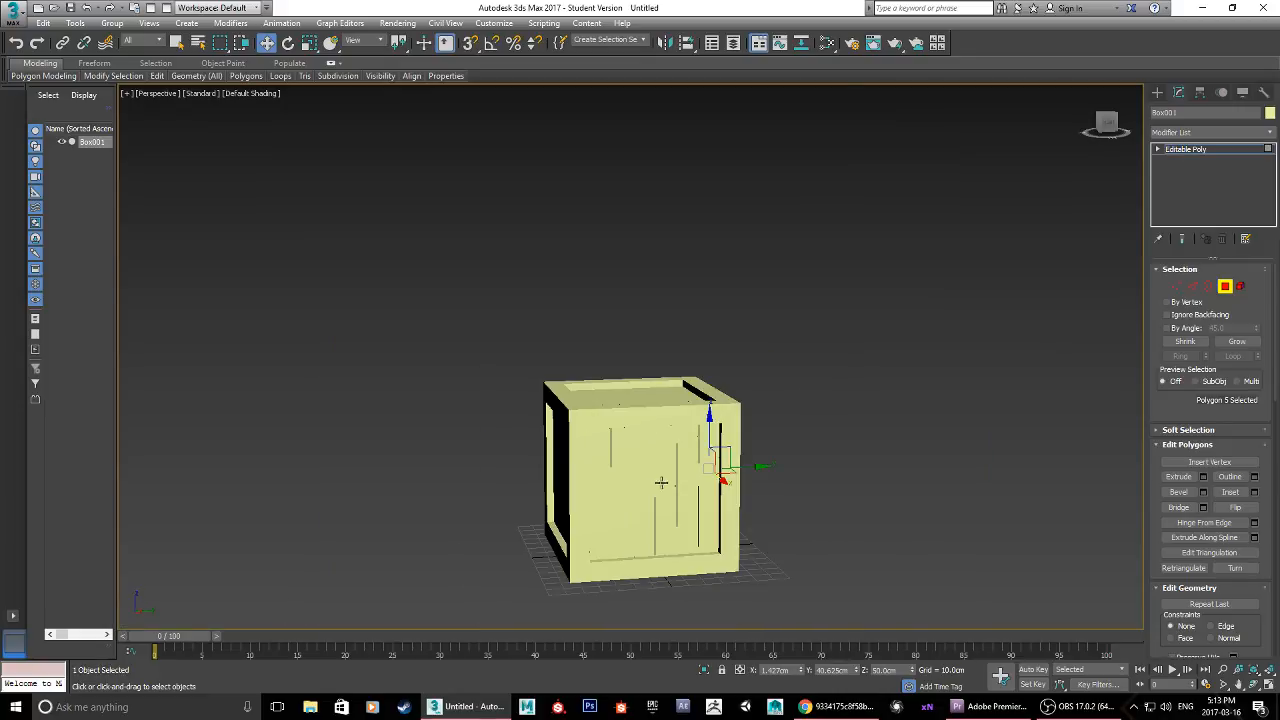
pyautogui.keyDown('alt'); pyautogui.moveTo(482, 440); pyautogui.dragTo(637, 483, button='middle'); pyautogui.keyUp('alt')
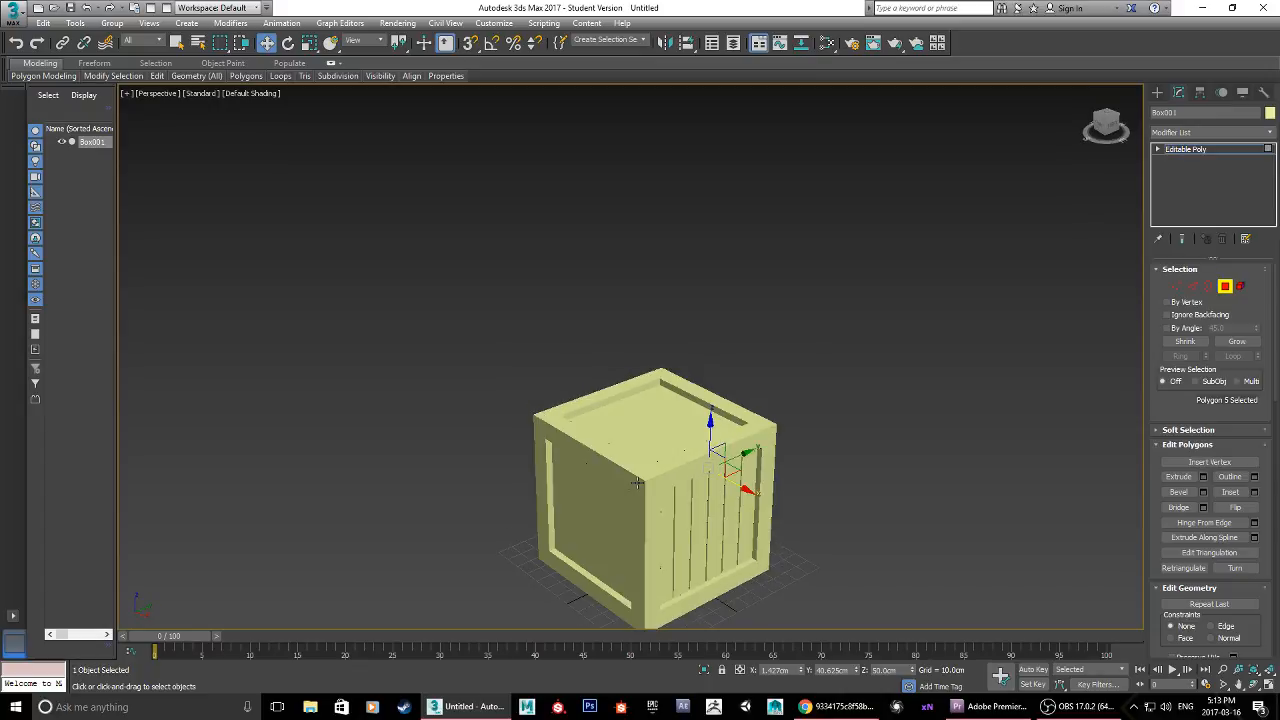
pyautogui.moveTo(792, 449); pyautogui.dragTo(762, 340, button='middle')
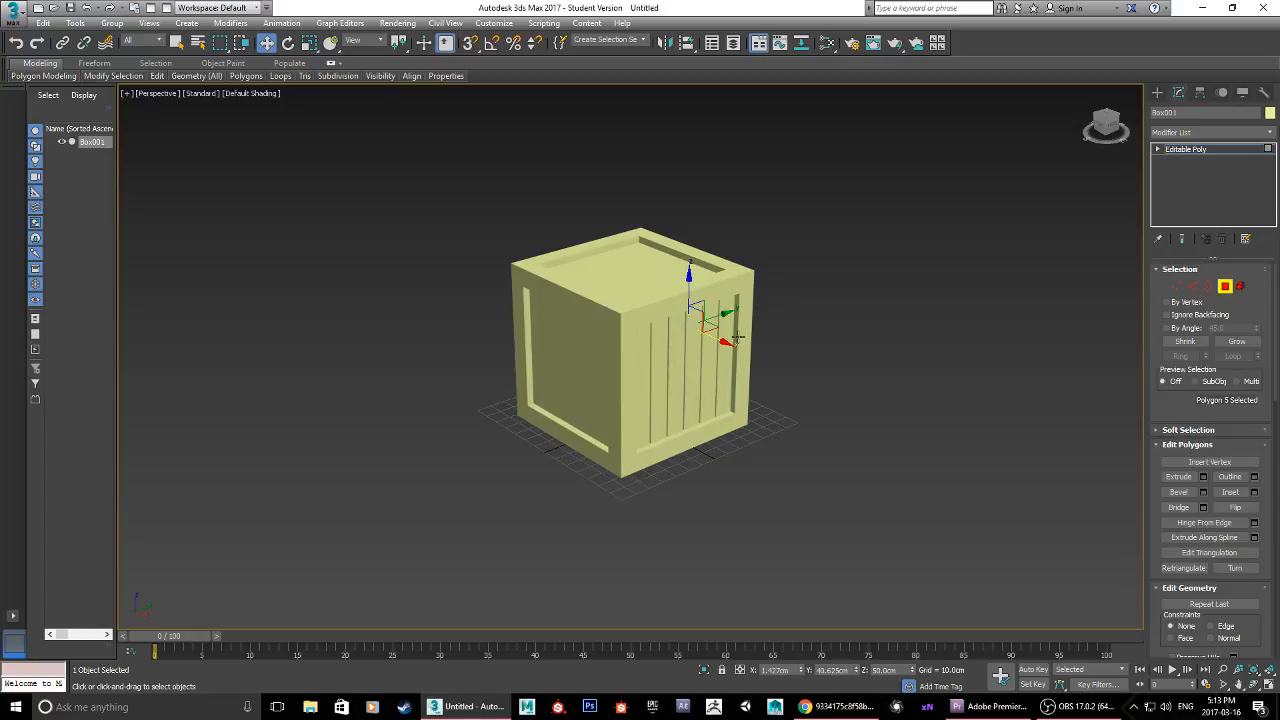
pyautogui.keyDown('alt'); pyautogui.moveTo(756, 337); pyautogui.dragTo(657, 362, button='middle'); pyautogui.keyUp('alt')
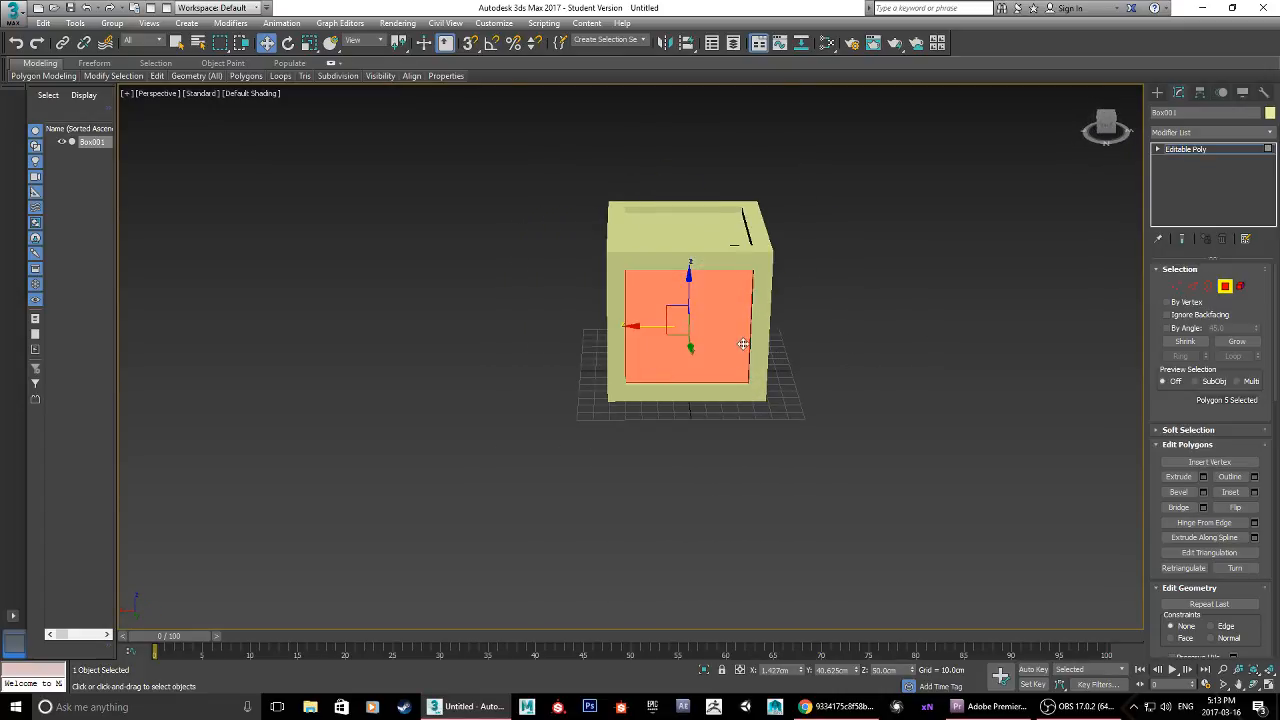
pyautogui.keyDown('alt'); pyautogui.moveTo(808, 343); pyautogui.dragTo(851, 354, button='middle'); pyautogui.keyUp('alt')
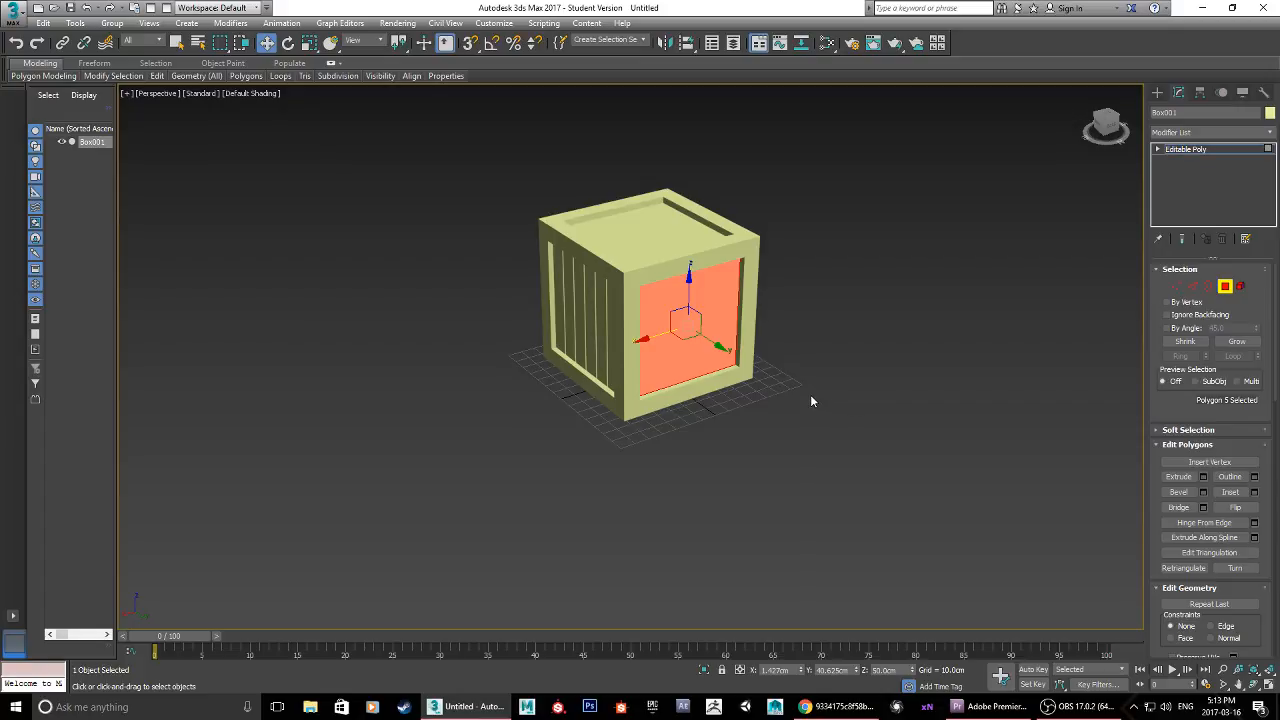
pyautogui.keyDown('alt'); pyautogui.moveTo(754, 371); pyautogui.dragTo(715, 458, button='middle'); pyautogui.keyUp('alt')
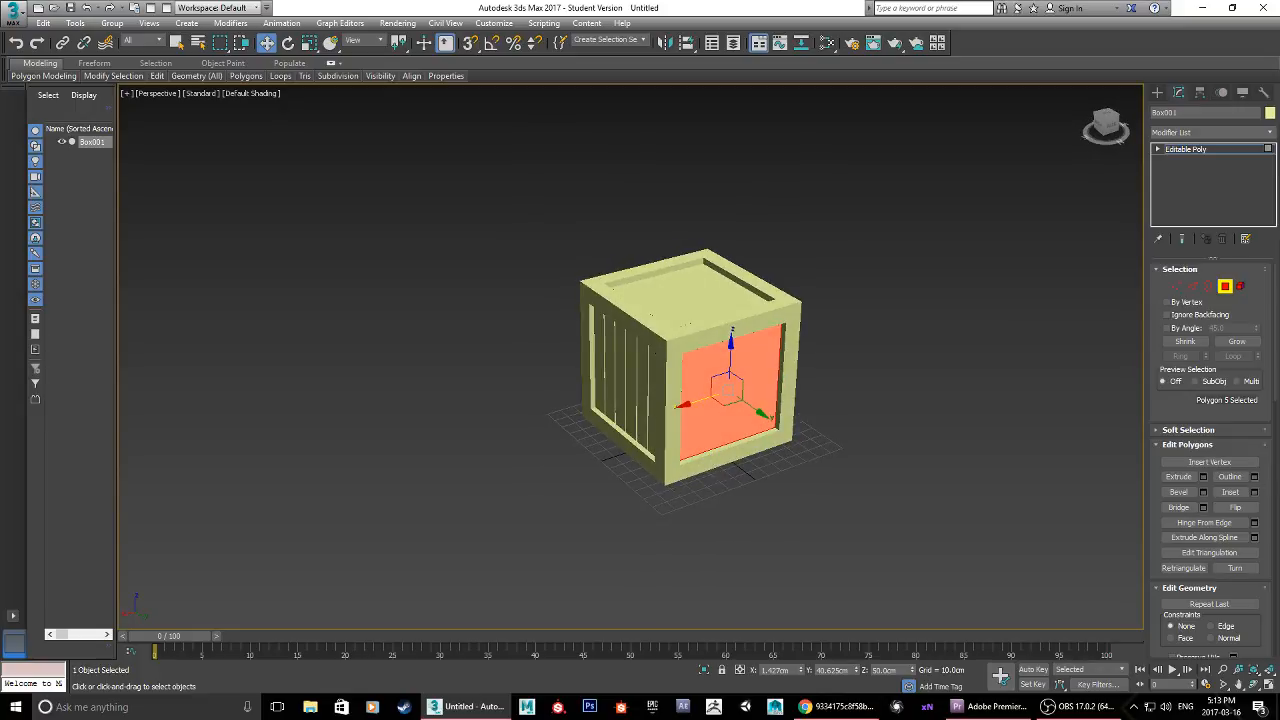